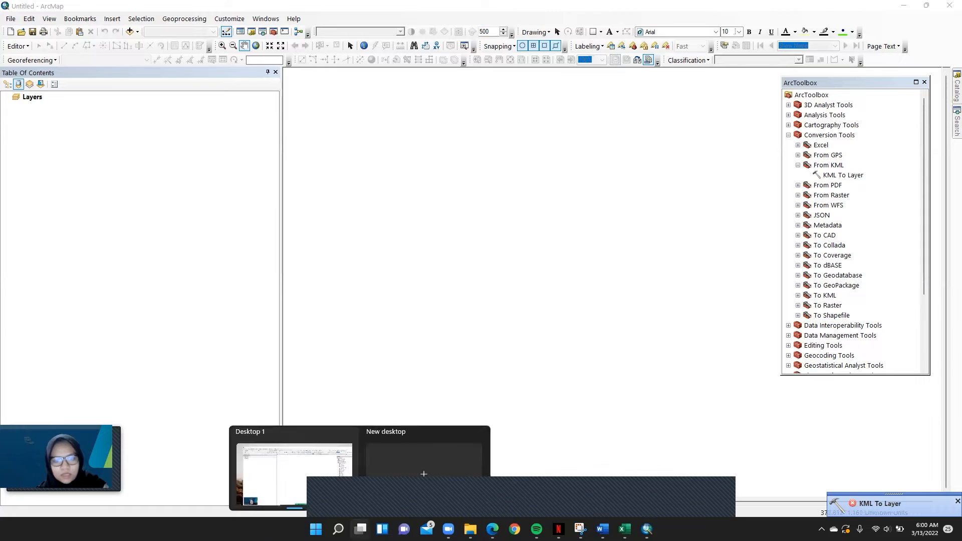
Switch to Google Earth Pro from the recent apps and dismiss its start-up tips.
{"action": "mouse_move", "coordinate": [338, 529]}
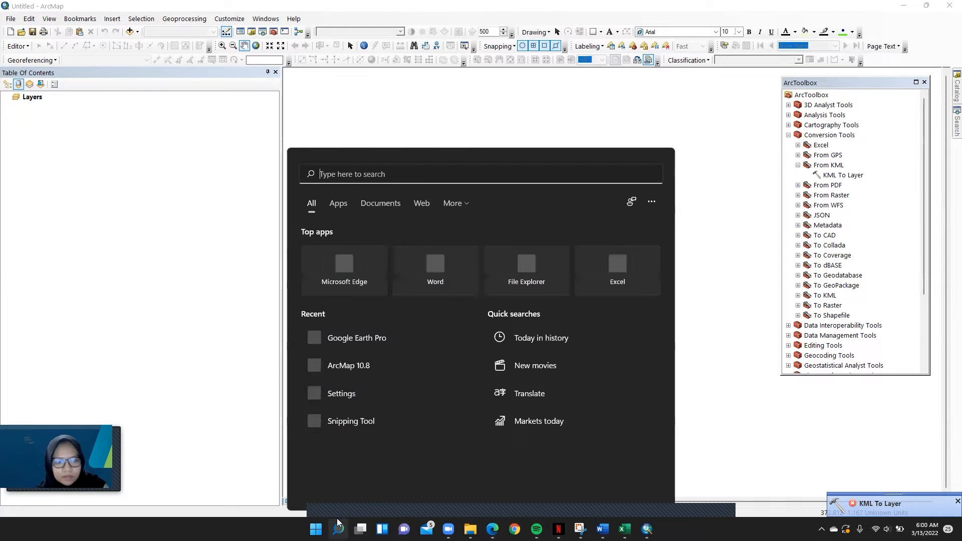
{"action": "left_click", "coordinate": [339, 337]}
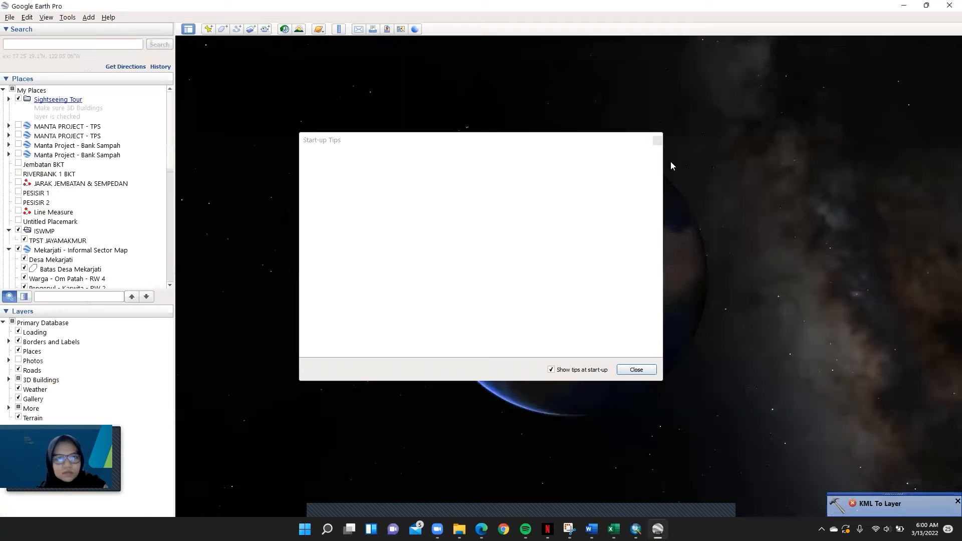
{"action": "left_click", "coordinate": [636, 370]}
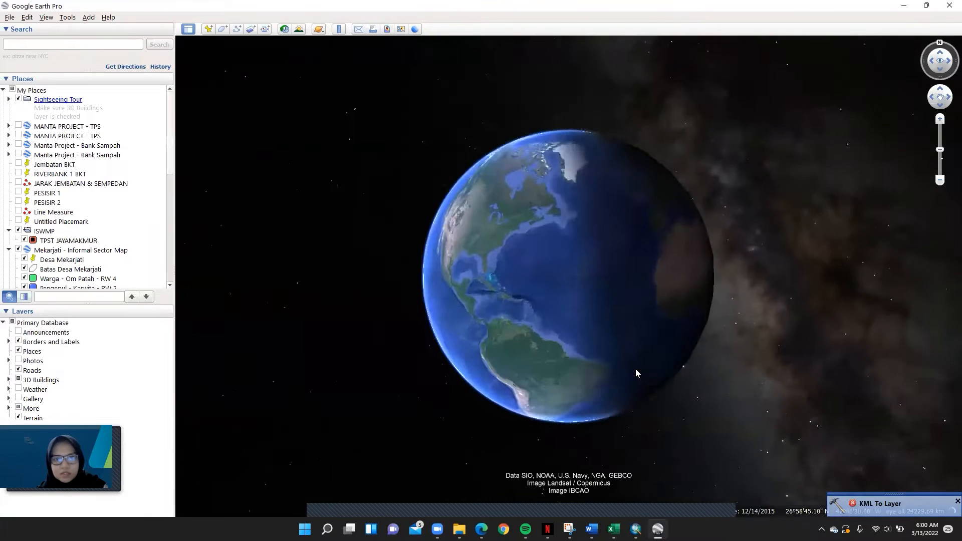
Search the globe for "pemerintahan matesih".
{"action": "left_click", "coordinate": [63, 44]}
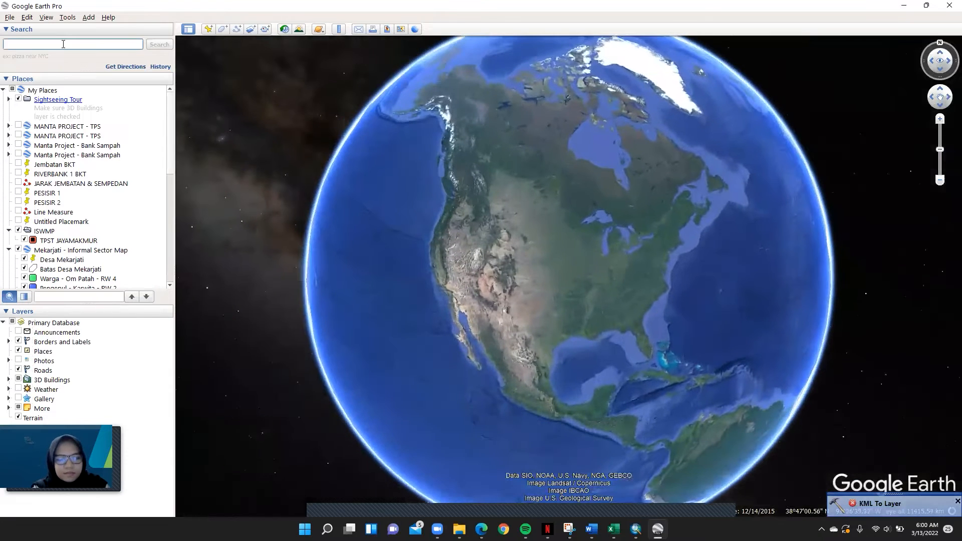
{"action": "type", "text": "pen"}
{"action": "key", "text": "BackSpace"}
{"action": "type", "text": "merintah"}
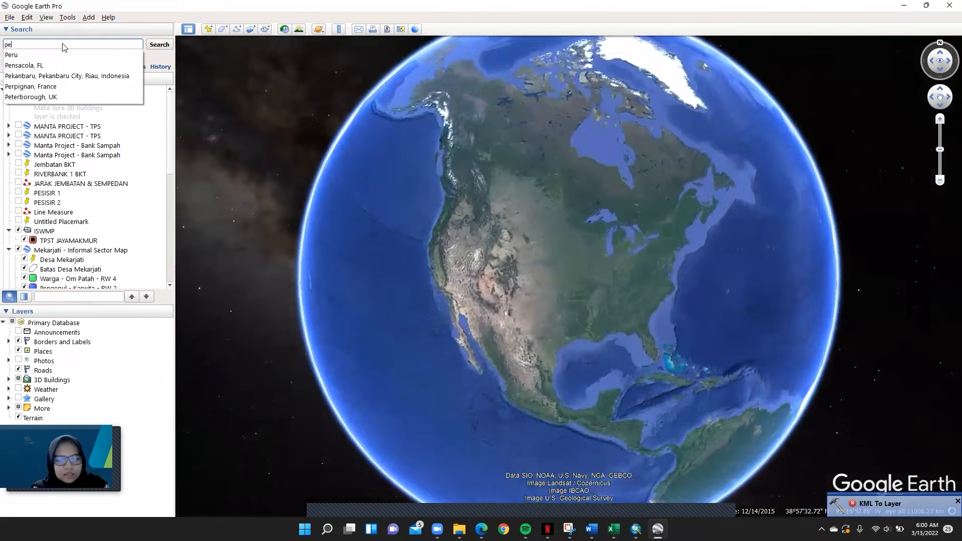
{"action": "type", "text": "a"}
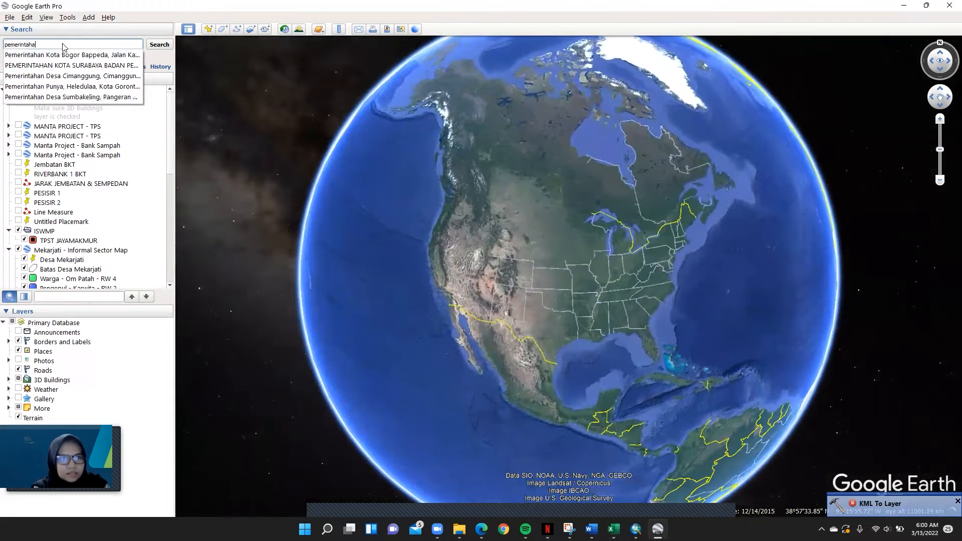
{"action": "type", "text": "n matesih"}
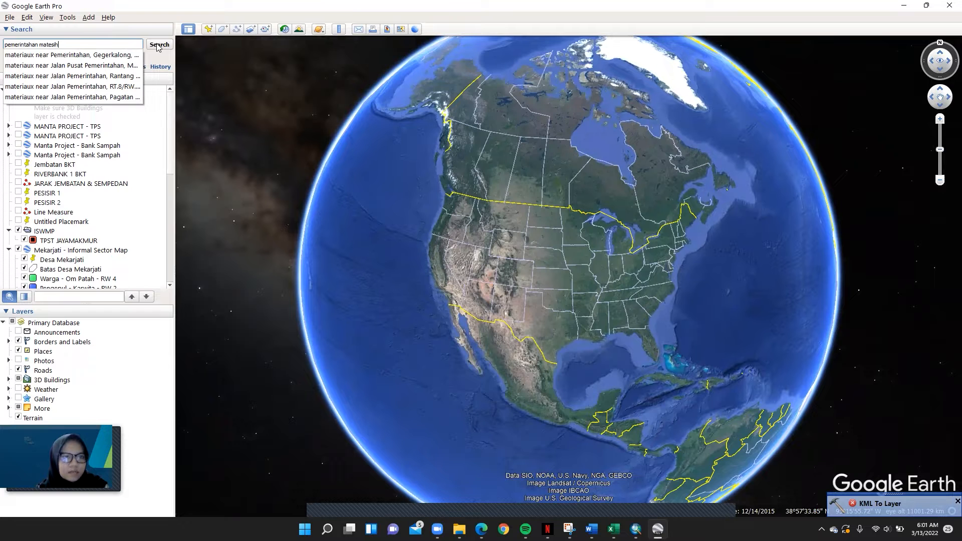
{"action": "left_click", "coordinate": [157, 45]}
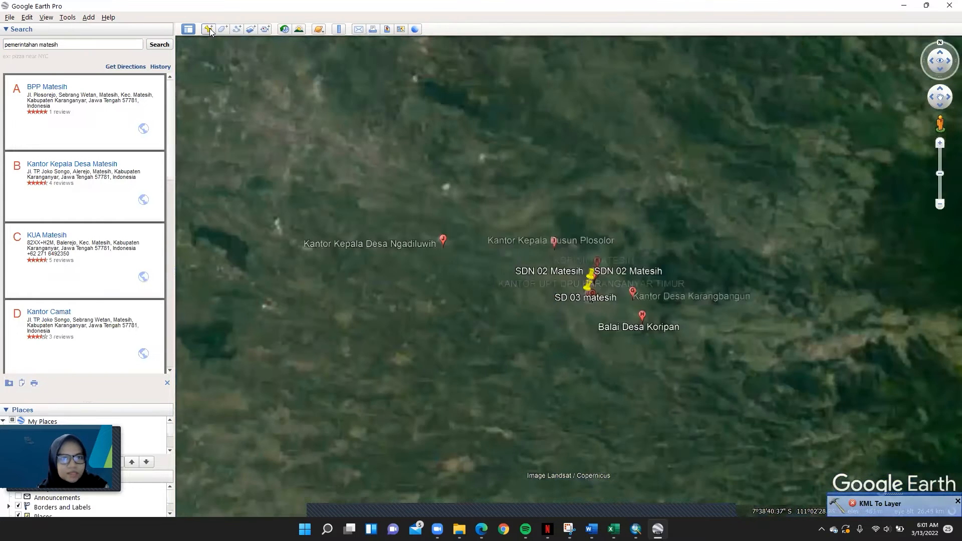
Add a new placemark and position it on the Kantor Kepala Desa Matesih location.
{"action": "left_click", "coordinate": [208, 29]}
{"action": "scroll", "coordinate": [651, 268], "scroll_direction": "up", "scroll_amount": 2}
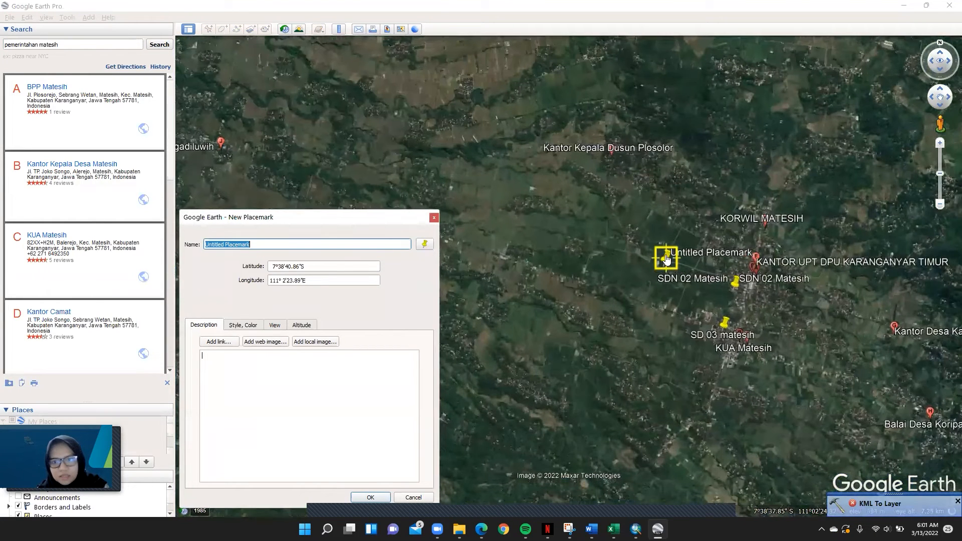
{"action": "left_click_drag", "start_coordinate": [654, 269], "coordinate": [632, 283]}
{"action": "left_click_drag", "start_coordinate": [722, 319], "coordinate": [594, 221]}
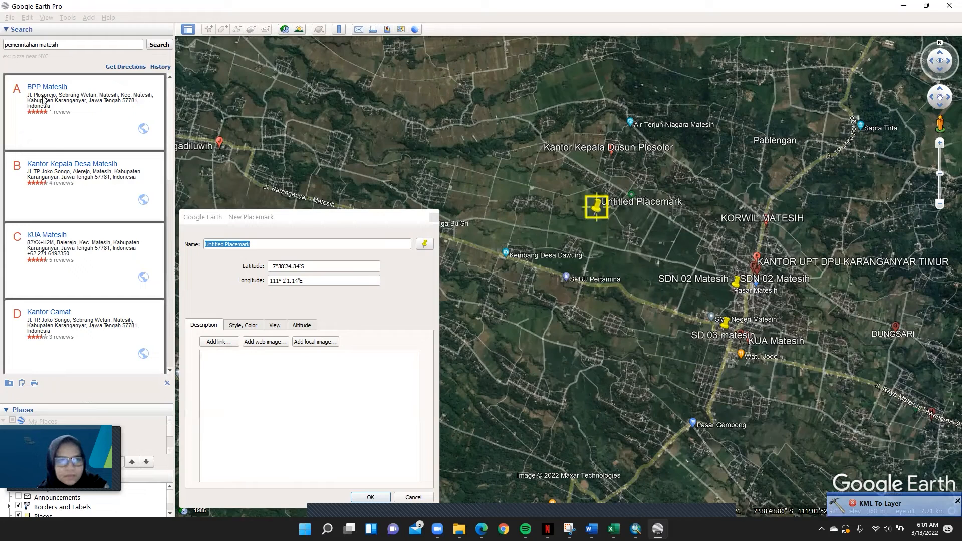
{"action": "scroll", "coordinate": [577, 196], "scroll_direction": "up", "scroll_amount": 2}
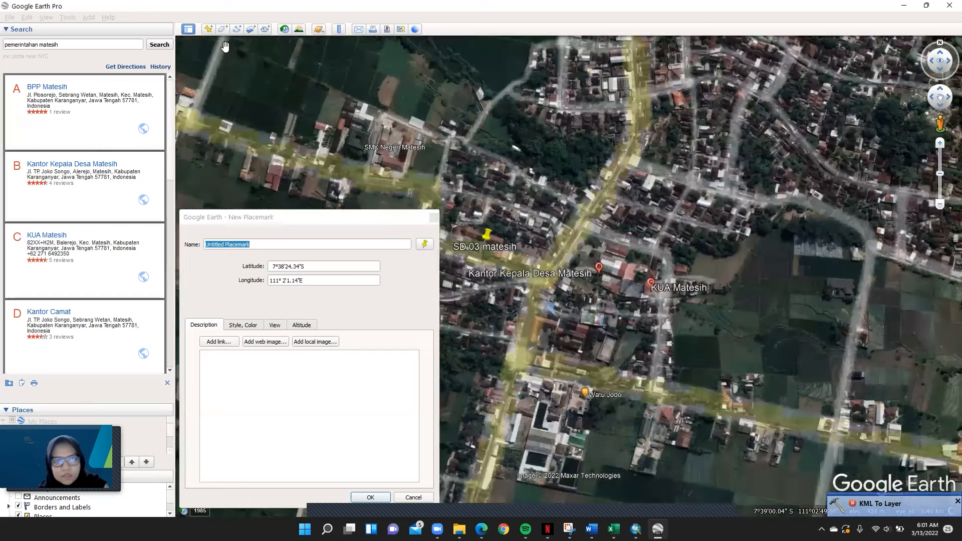
{"action": "left_click", "coordinate": [560, 273]}
{"action": "left_click_drag", "start_coordinate": [560, 273], "coordinate": [607, 260]}
Name the new placemark "Kantor Kepala Desa" and accept it.
{"action": "left_click", "coordinate": [256, 245]}
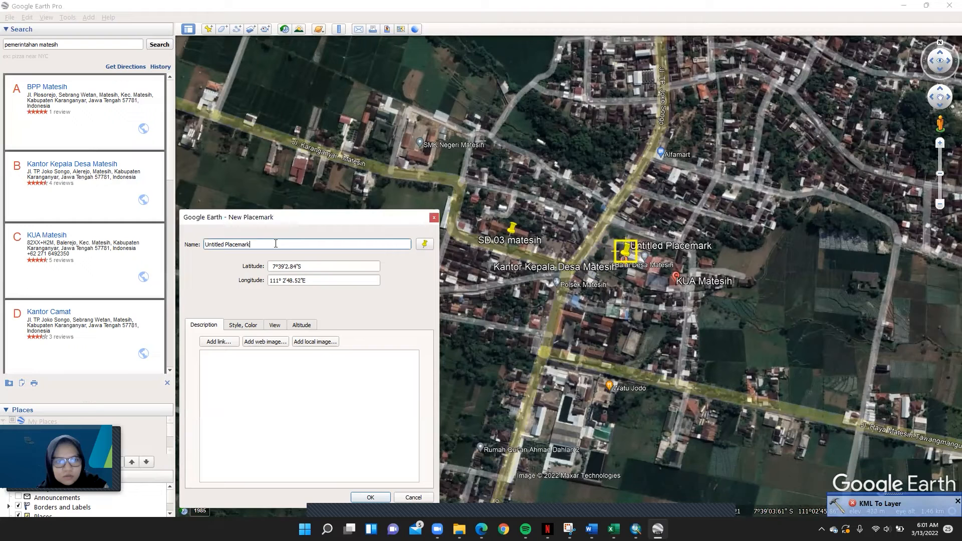
{"action": "left_click_drag", "start_coordinate": [255, 245], "coordinate": [203, 245]}
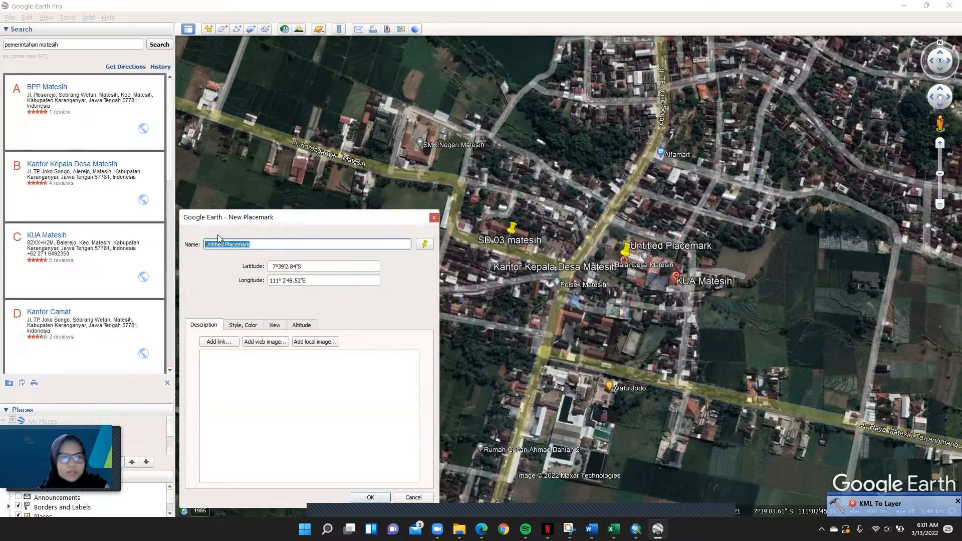
{"action": "type", "text": "Kantor"}
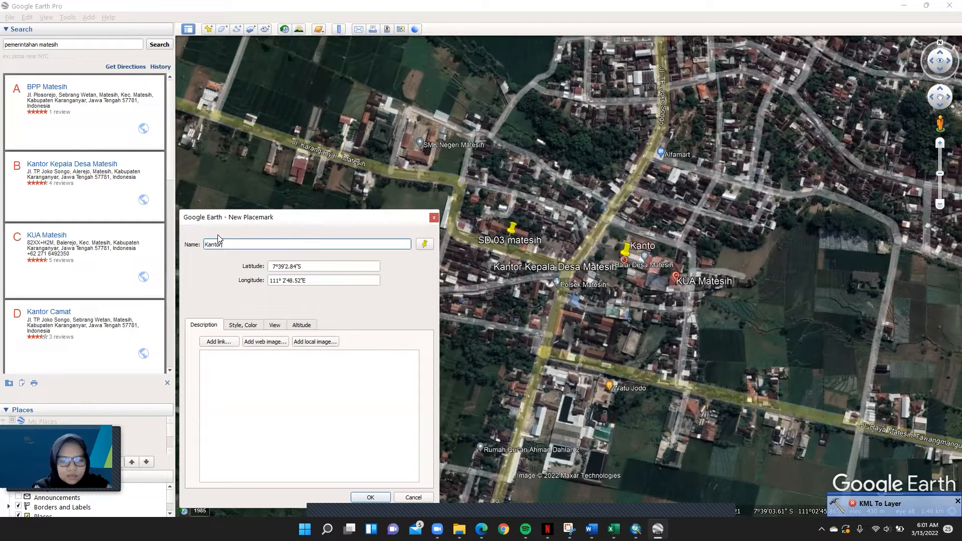
{"action": "type", "text": " Kepala "}
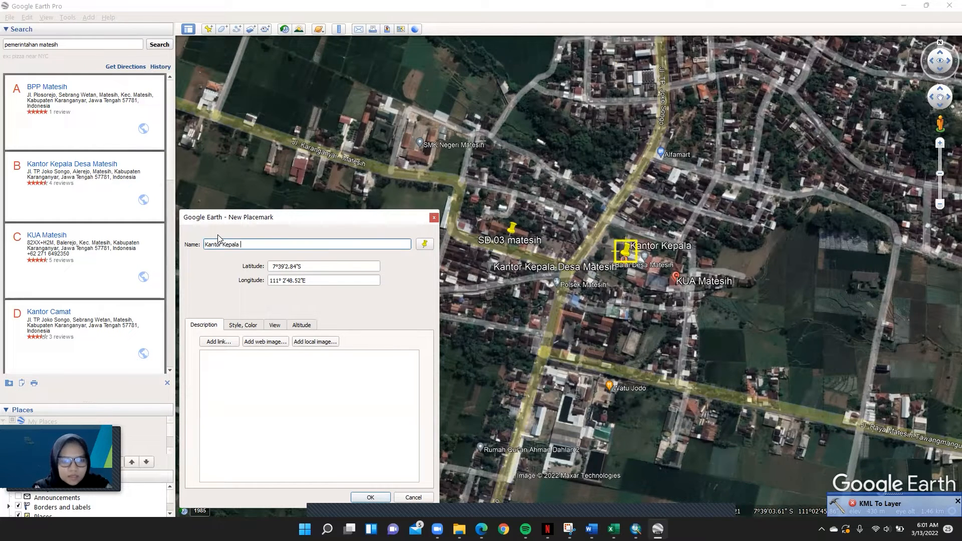
{"action": "type", "text": "Desa"}
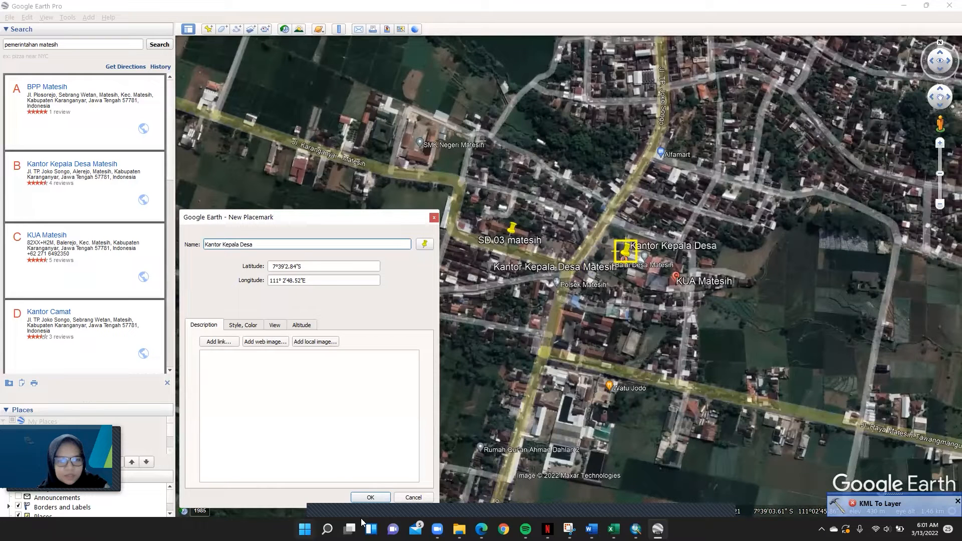
{"action": "left_click", "coordinate": [369, 498]}
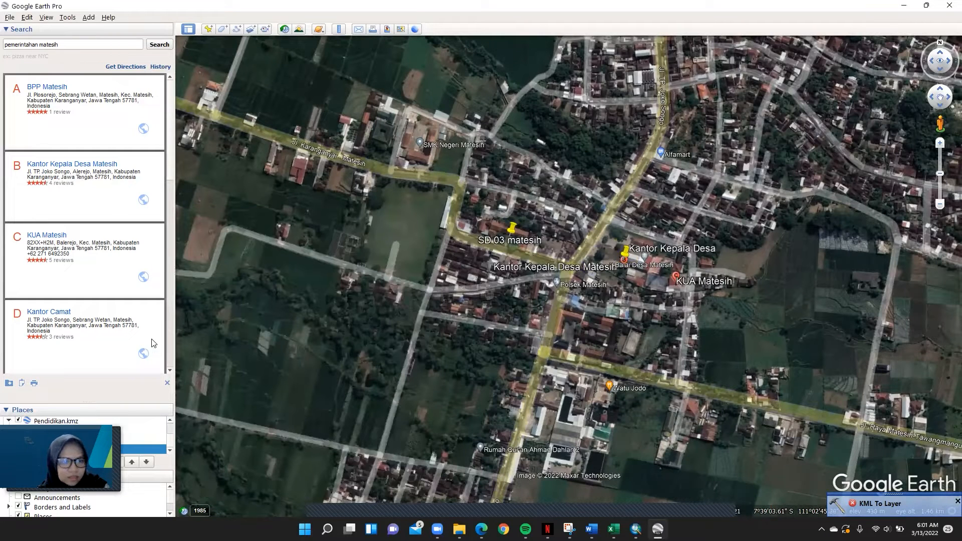
Clear the search results and save the Kantor Kepala Desa placemark as the KMZ file "Pemerintahan" in the Fasilitas folder.
{"action": "left_click", "coordinate": [168, 384]}
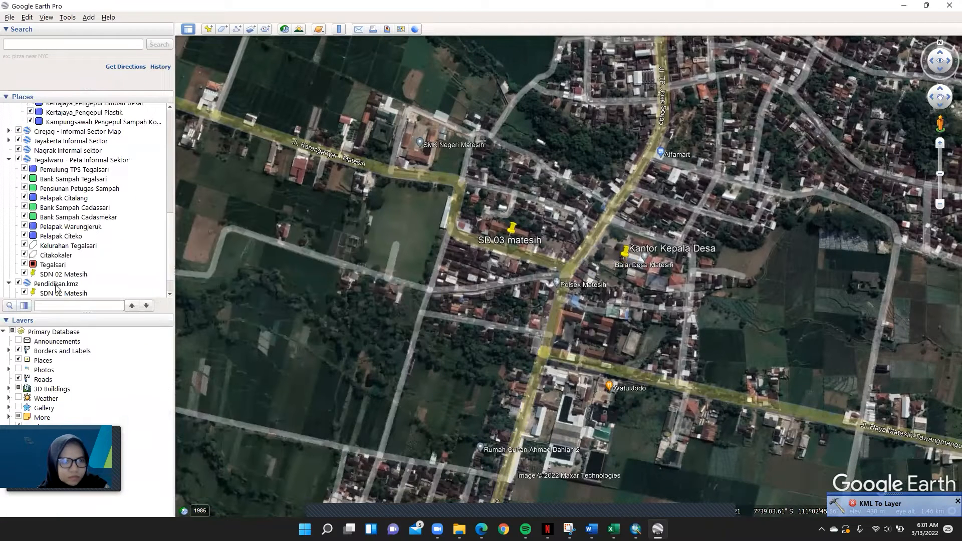
{"action": "scroll", "coordinate": [171, 251], "scroll_direction": "down", "scroll_amount": 1}
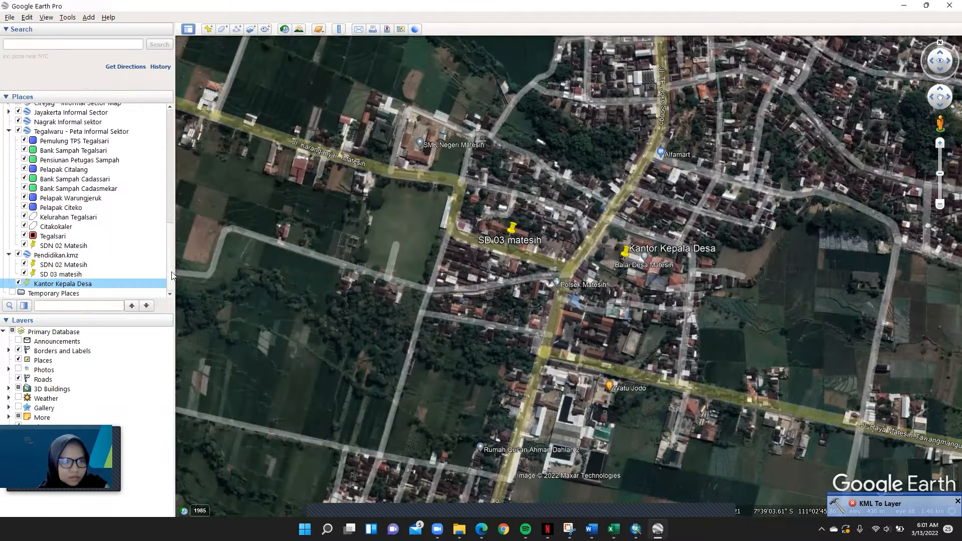
{"action": "right_click", "coordinate": [42, 286]}
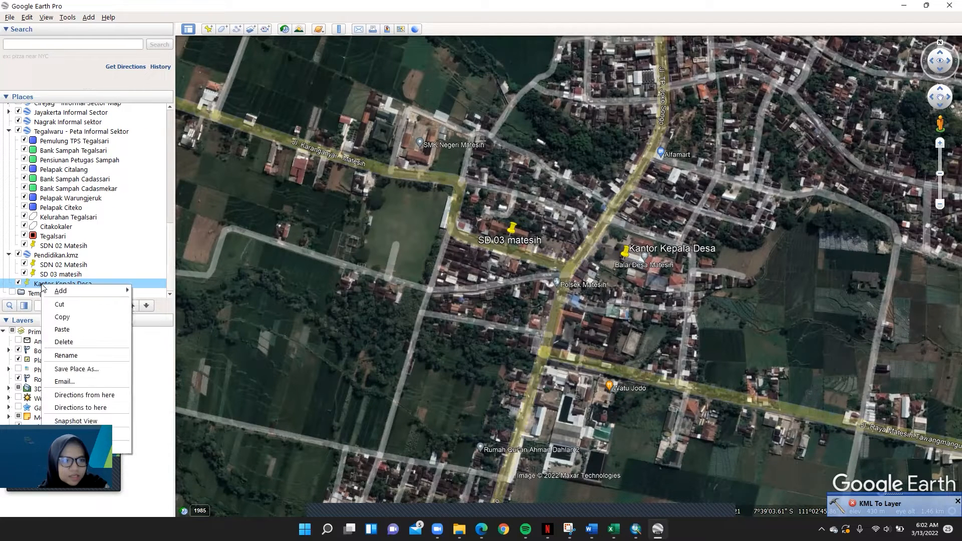
{"action": "left_click", "coordinate": [82, 370]}
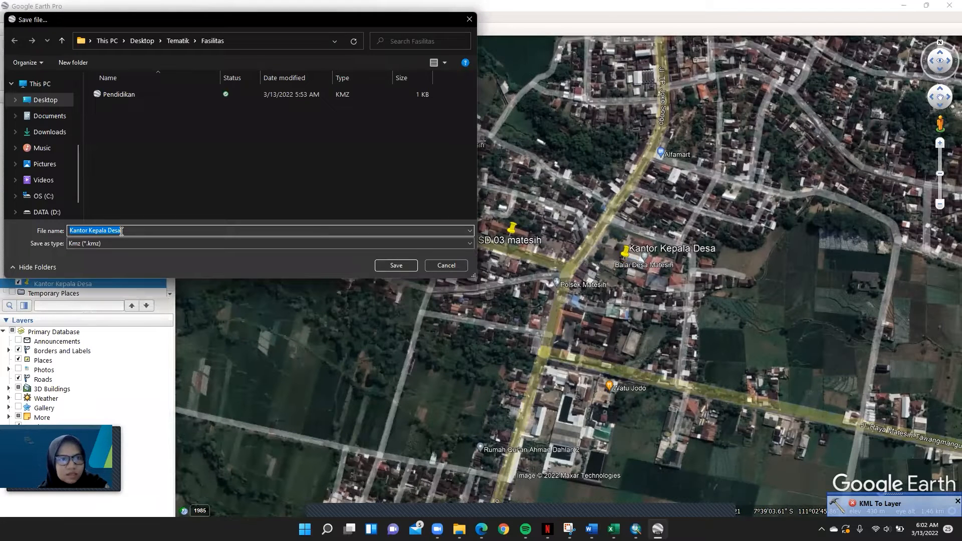
{"action": "left_click_drag", "start_coordinate": [130, 231], "coordinate": [72, 231]}
{"action": "type", "text": "Pemerintahan"}
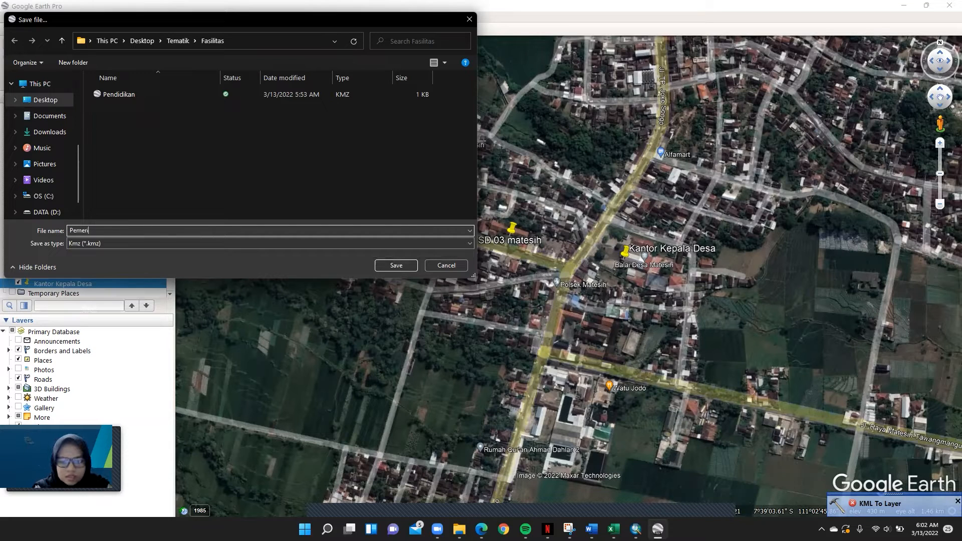
{"action": "left_click", "coordinate": [391, 267]}
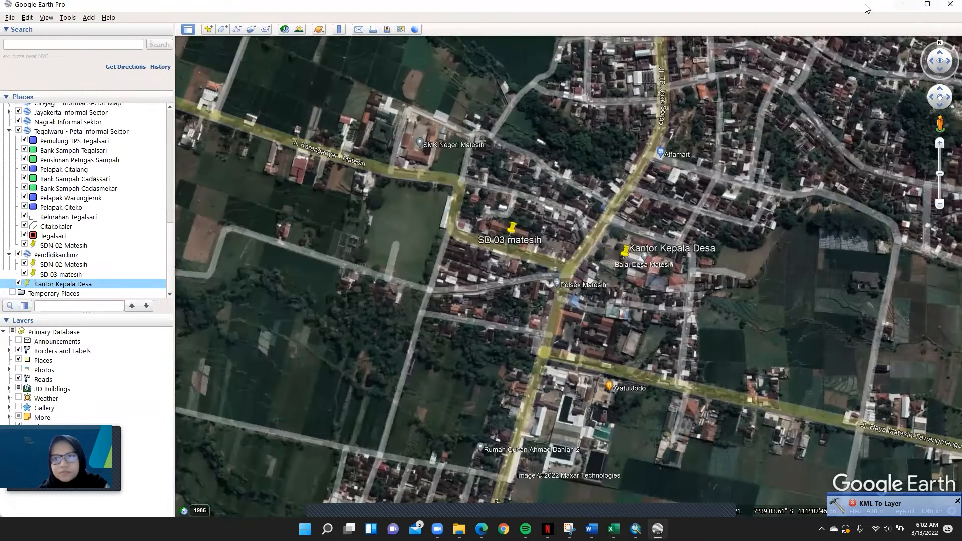
Bring Pemerintahan.kmz from the Fasilitas folder in File Explorer into Google Earth's places list, then return Google Earth to full size.
{"action": "left_click", "coordinate": [927, 6]}
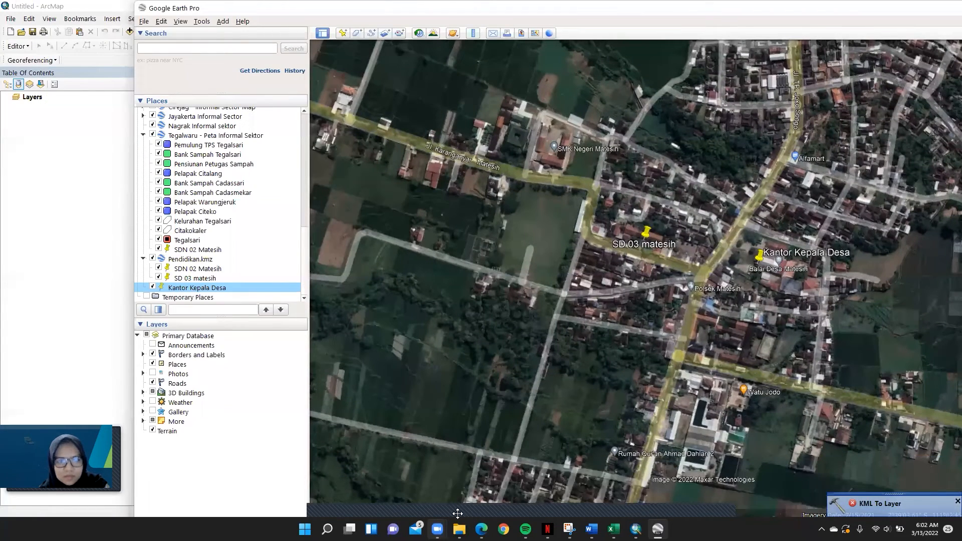
{"action": "key", "text": "alt+Tab"}
{"action": "left_click_drag", "start_coordinate": [441, 105], "coordinate": [208, 283]}
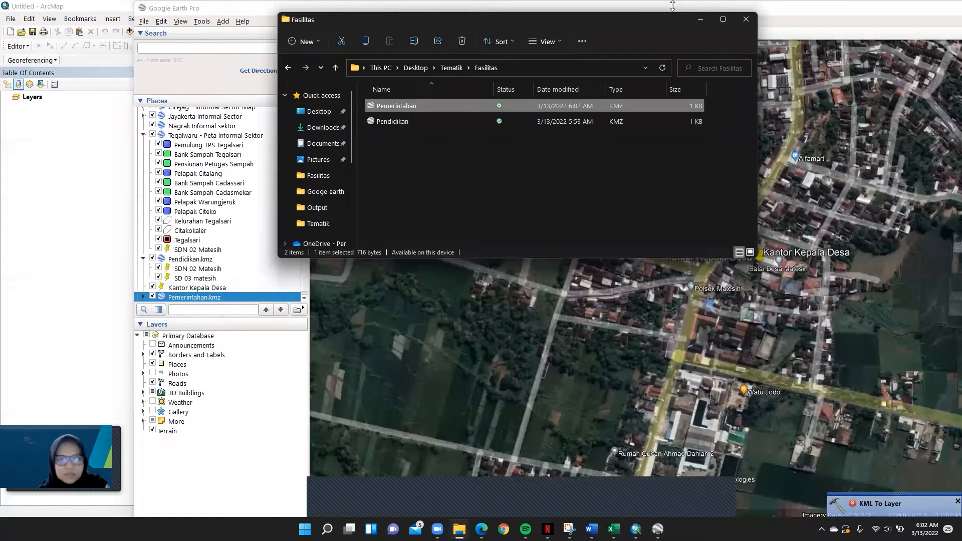
{"action": "left_click", "coordinate": [704, 19]}
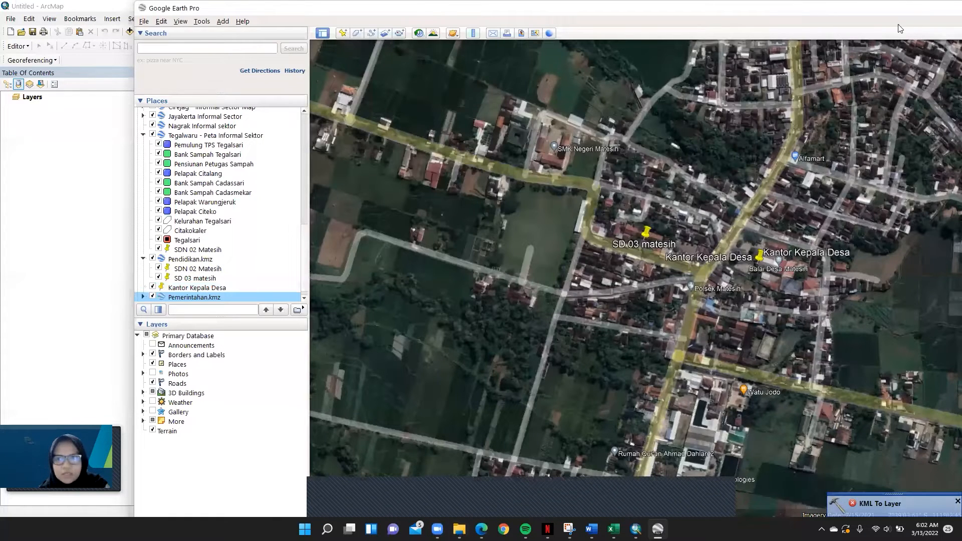
{"action": "left_click_drag", "start_coordinate": [908, 14], "coordinate": [739, 14]}
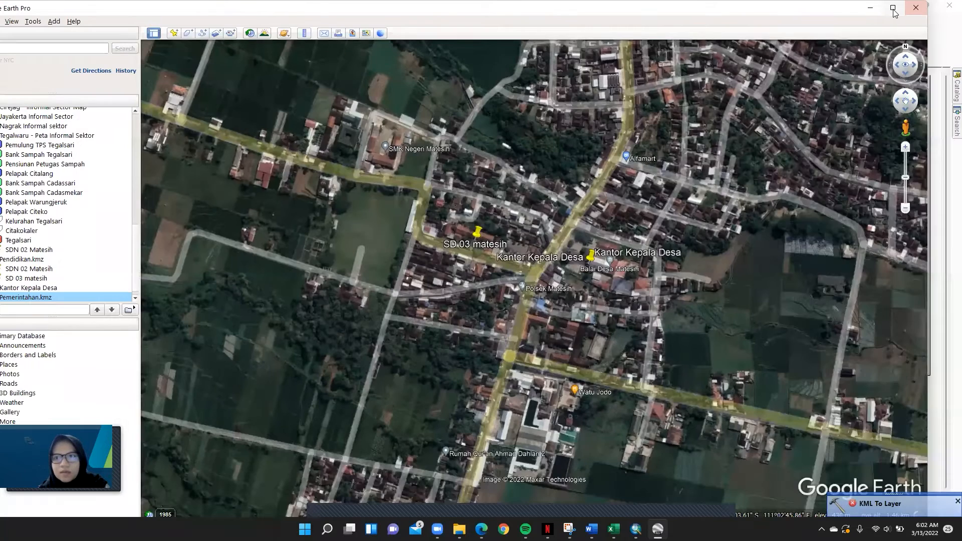
{"action": "left_click", "coordinate": [893, 9]}
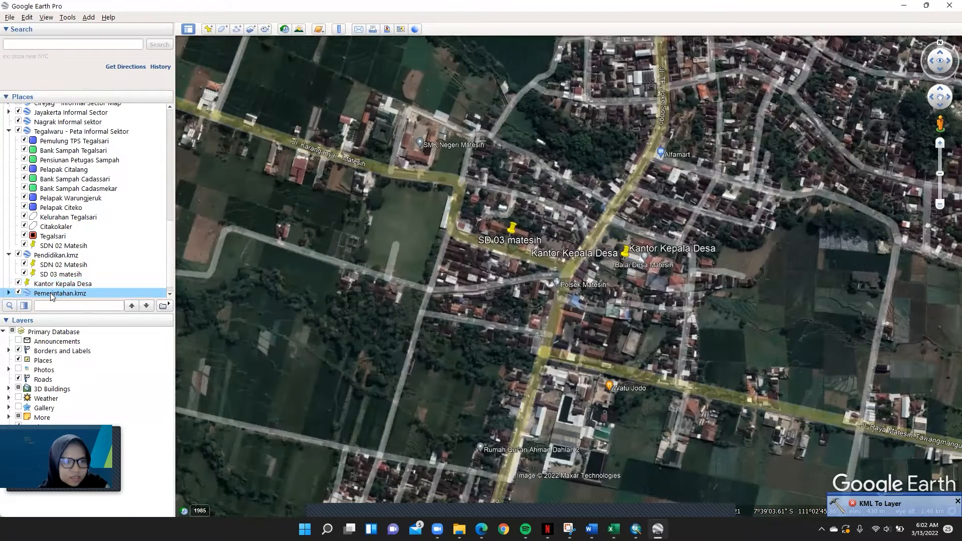
Search for "pemerintahan matesih" again and place a new placemark on the KUA Matesih location.
{"action": "left_click", "coordinate": [115, 44]}
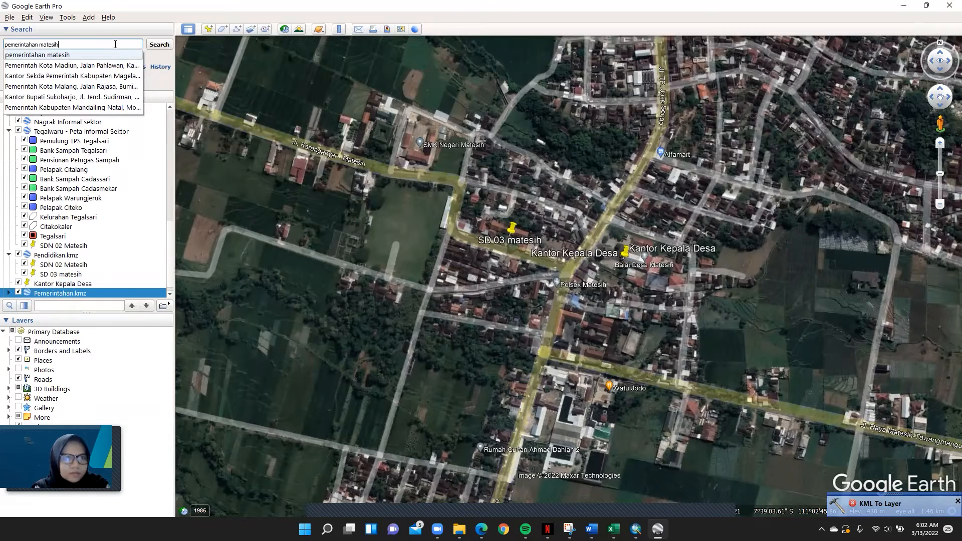
{"action": "key", "text": "Return"}
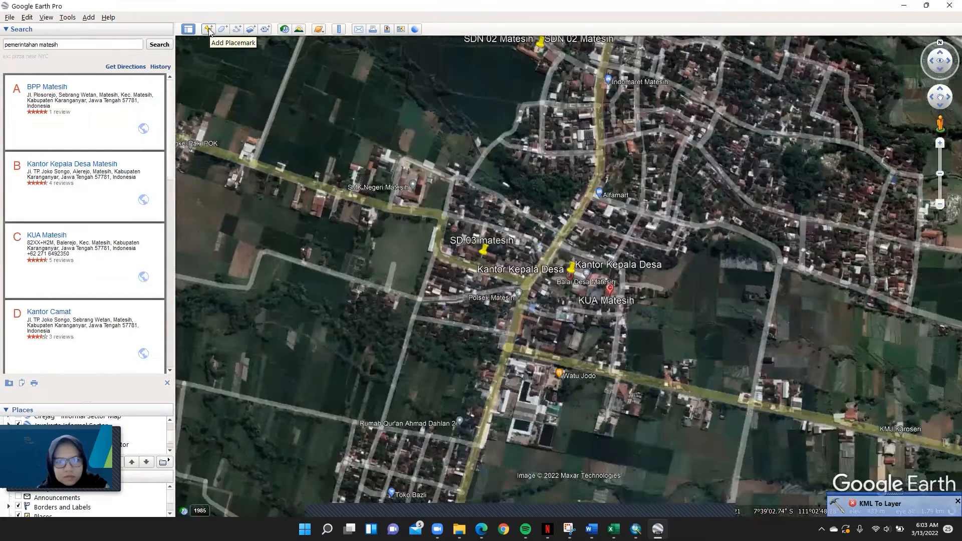
{"action": "left_click", "coordinate": [208, 29]}
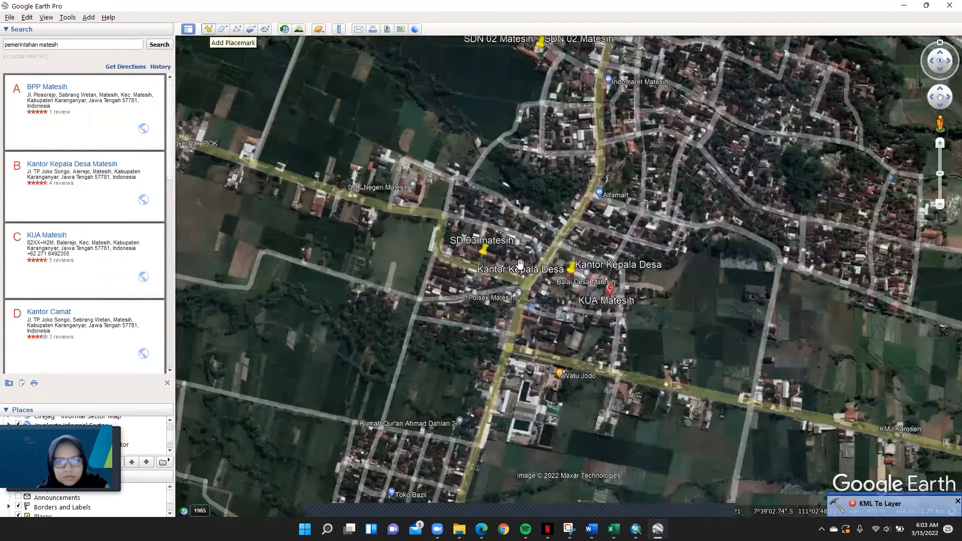
{"action": "left_click_drag", "start_coordinate": [567, 270], "coordinate": [569, 273]}
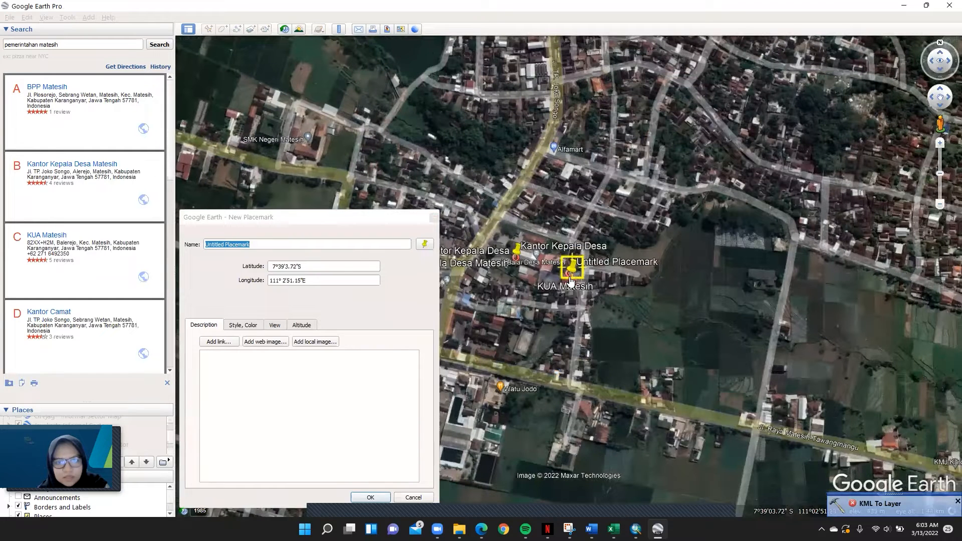
Name the new placemark "KUA Matesih", accept it, and clear the search results.
{"action": "left_click", "coordinate": [256, 244]}
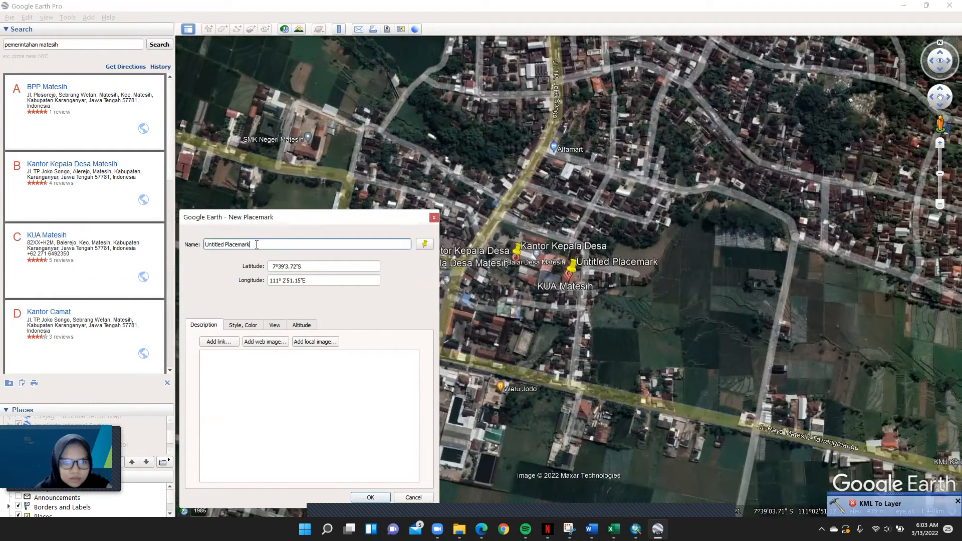
{"action": "left_click_drag", "start_coordinate": [249, 244], "coordinate": [204, 245]}
{"action": "type", "text": "KU"}
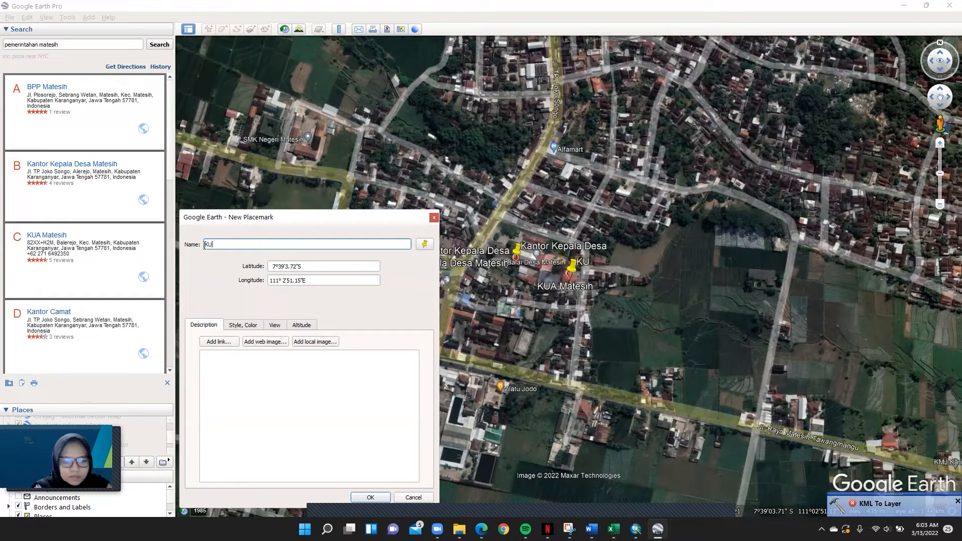
{"action": "type", "text": "A Matesih"}
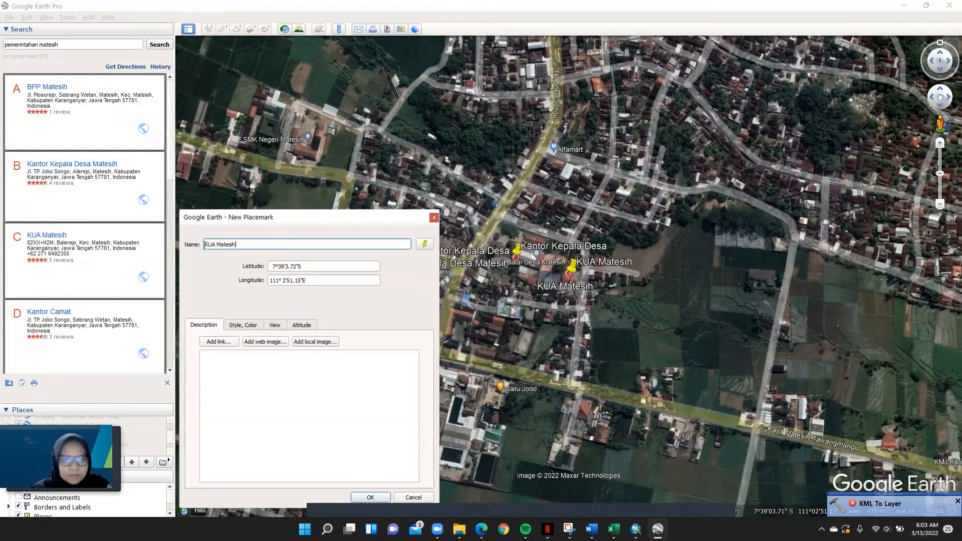
{"action": "left_click", "coordinate": [370, 498]}
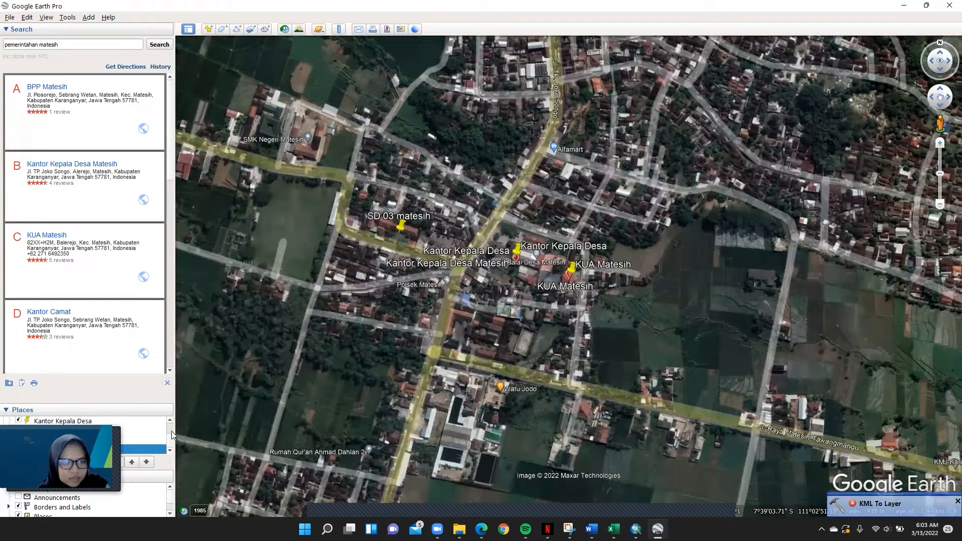
{"action": "left_click", "coordinate": [167, 383]}
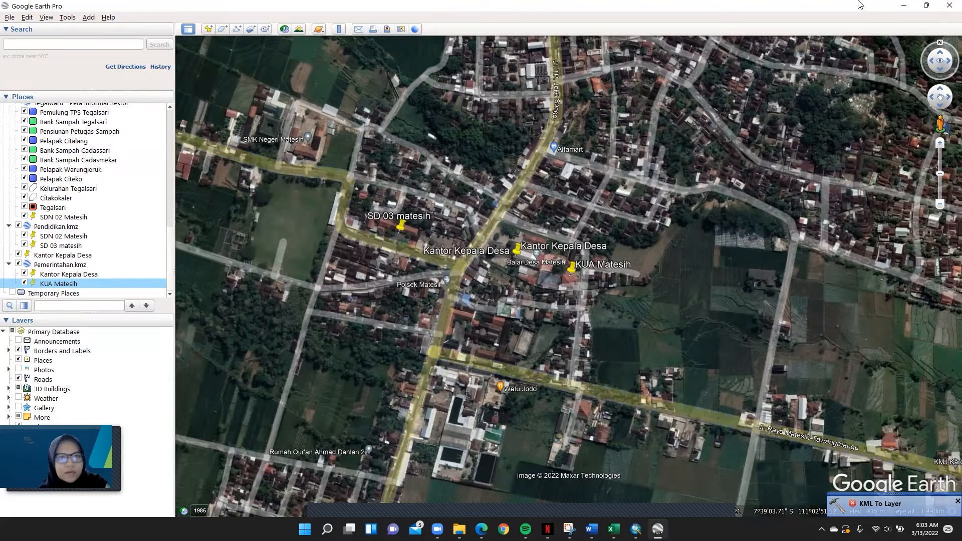
{"action": "left_click", "coordinate": [926, 5]}
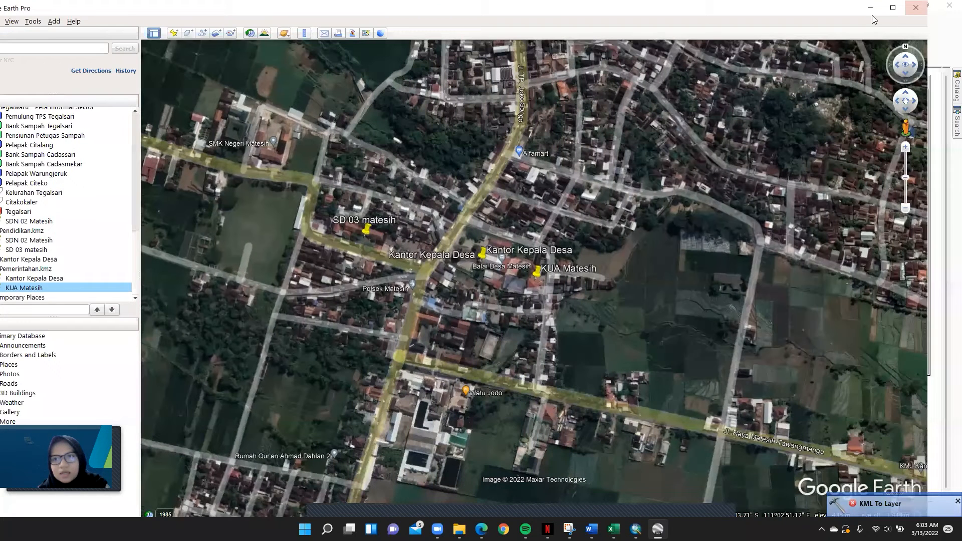
{"action": "double_click", "coordinate": [742, 14]}
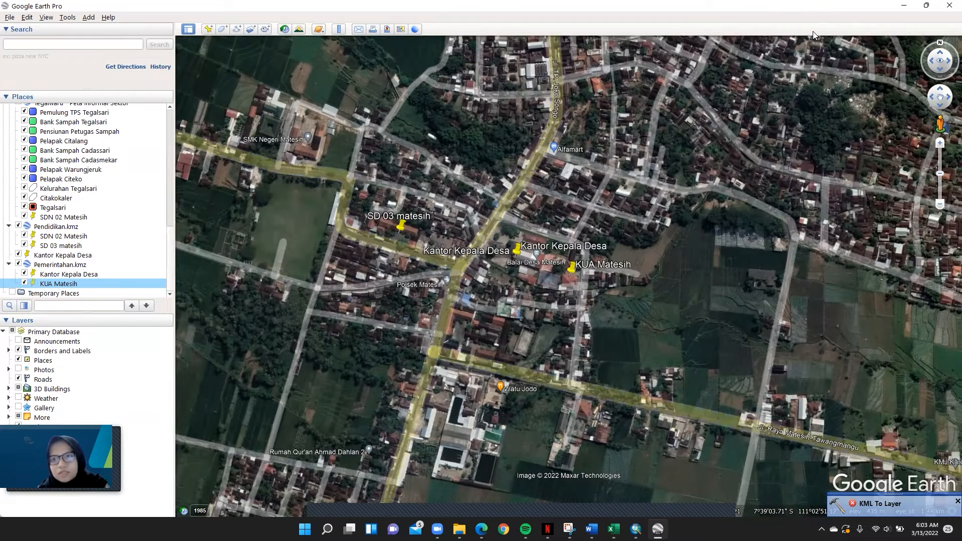
{"action": "double_click", "coordinate": [813, 9]}
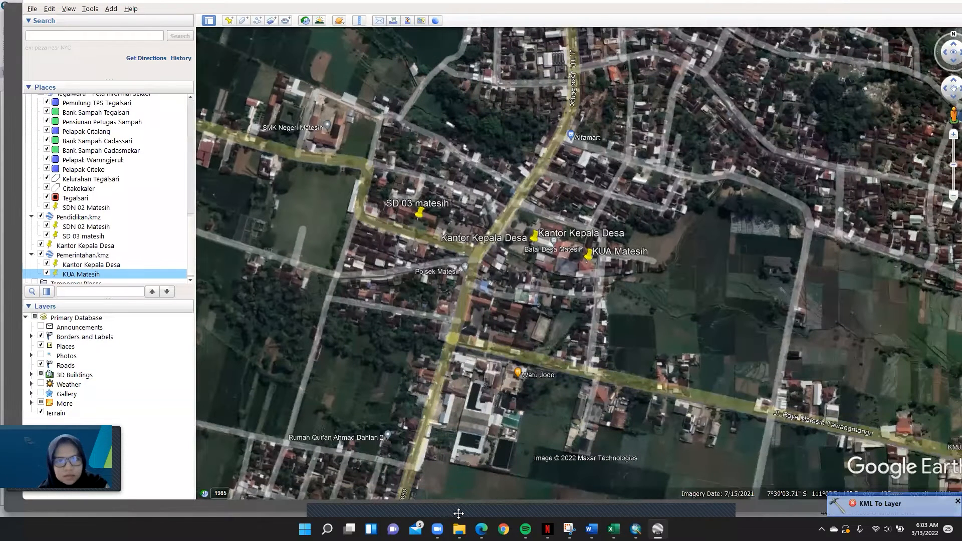
{"action": "key", "text": "Escape"}
Bring Dessa_Matessih.shp from Tematik's Bahan Tutupan lahan folder in File Explorer into Google Earth and agree to apply a style template.
{"action": "left_click", "coordinate": [459, 529]}
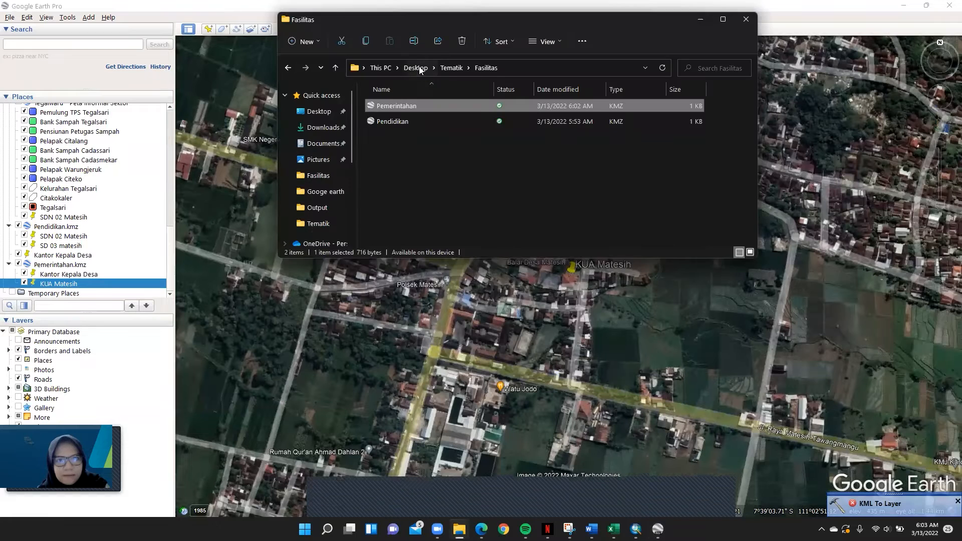
{"action": "left_click", "coordinate": [451, 68]}
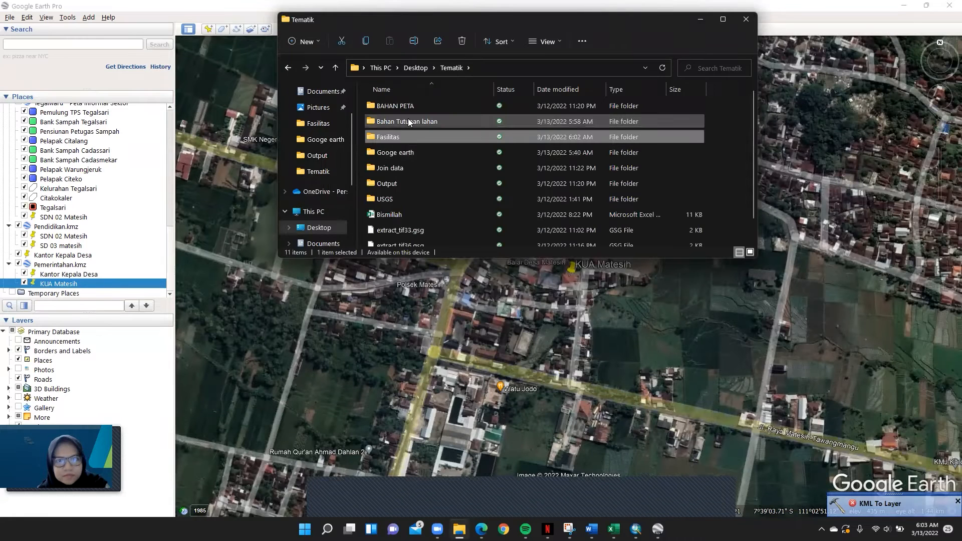
{"action": "double_click", "coordinate": [408, 119]}
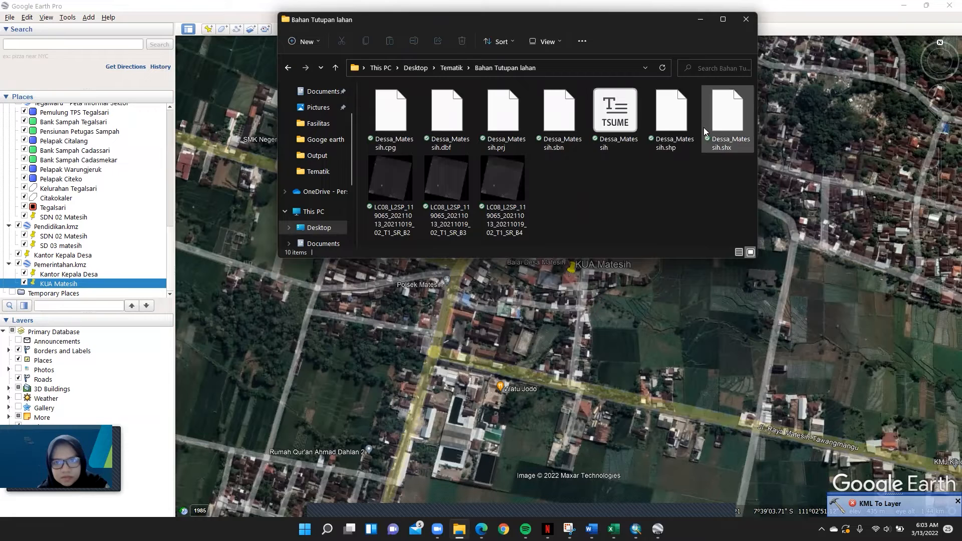
{"action": "left_click_drag", "start_coordinate": [672, 118], "coordinate": [628, 319]}
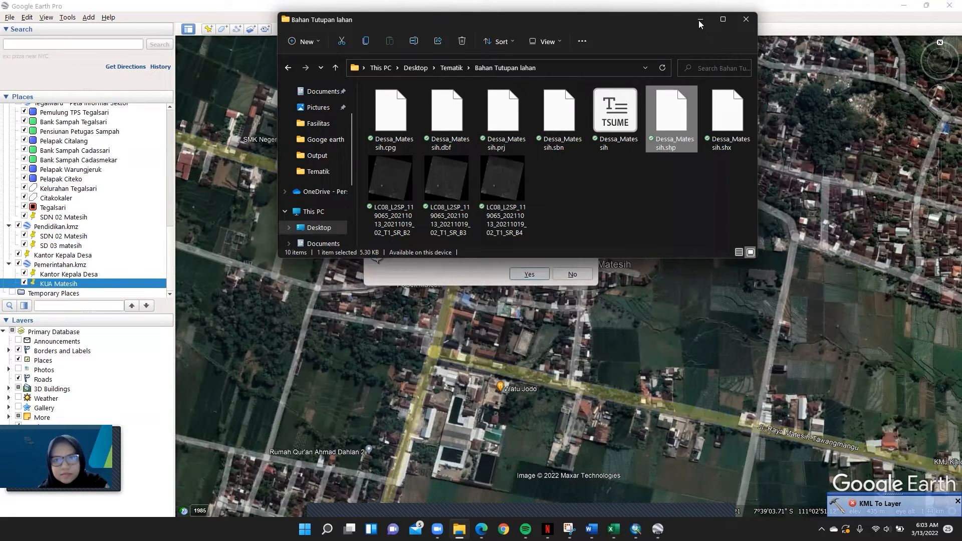
{"action": "left_click", "coordinate": [533, 274]}
{"action": "left_click", "coordinate": [529, 273]}
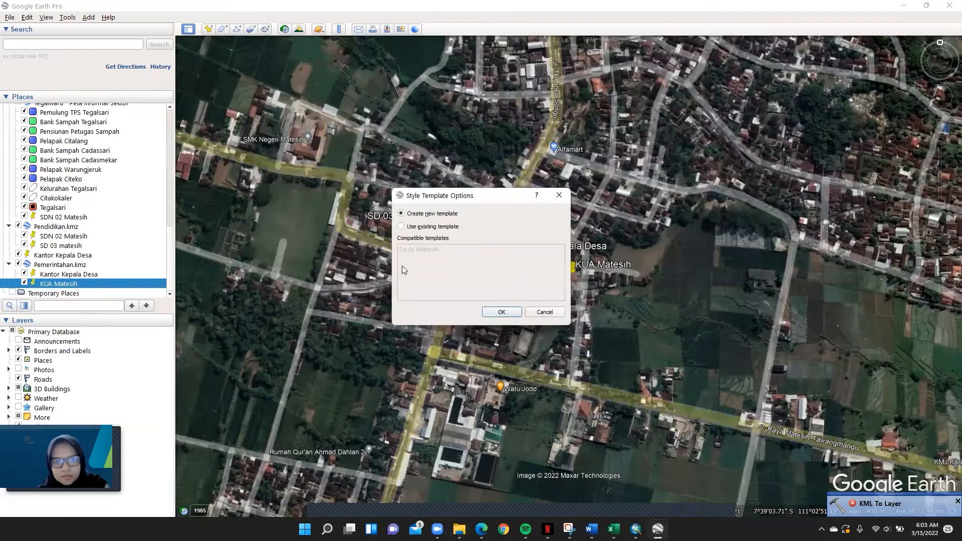
Create a new style template with the single colour #ffff7f for the village layer and save it as Dessa_Matessih.
{"action": "left_click", "coordinate": [499, 313]}
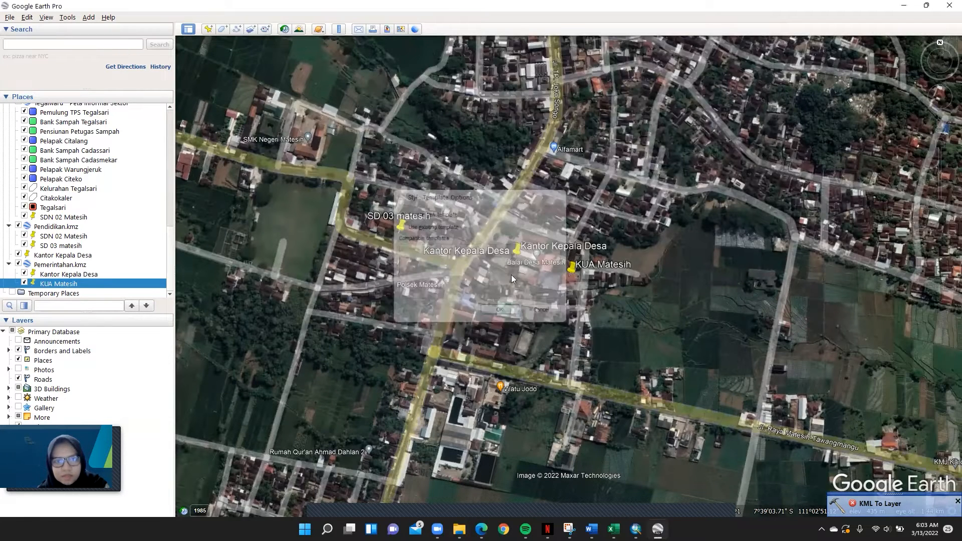
{"action": "left_click", "coordinate": [389, 179]}
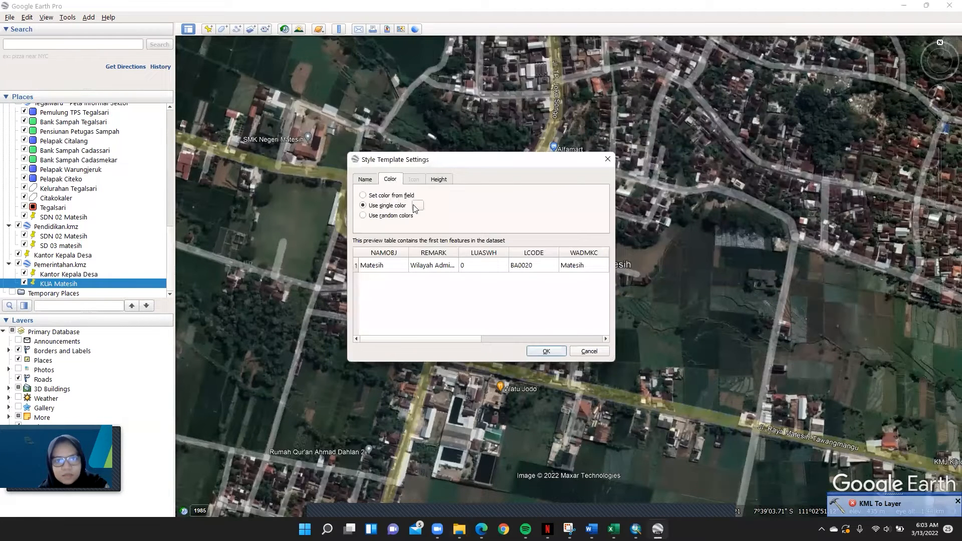
{"action": "left_click", "coordinate": [417, 207]}
{"action": "left_click", "coordinate": [458, 224]}
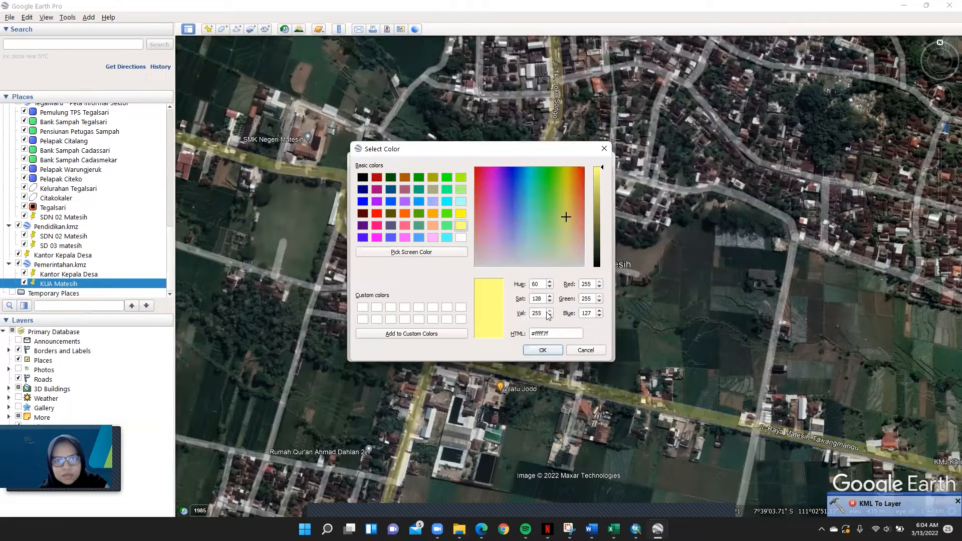
{"action": "left_click", "coordinate": [539, 350]}
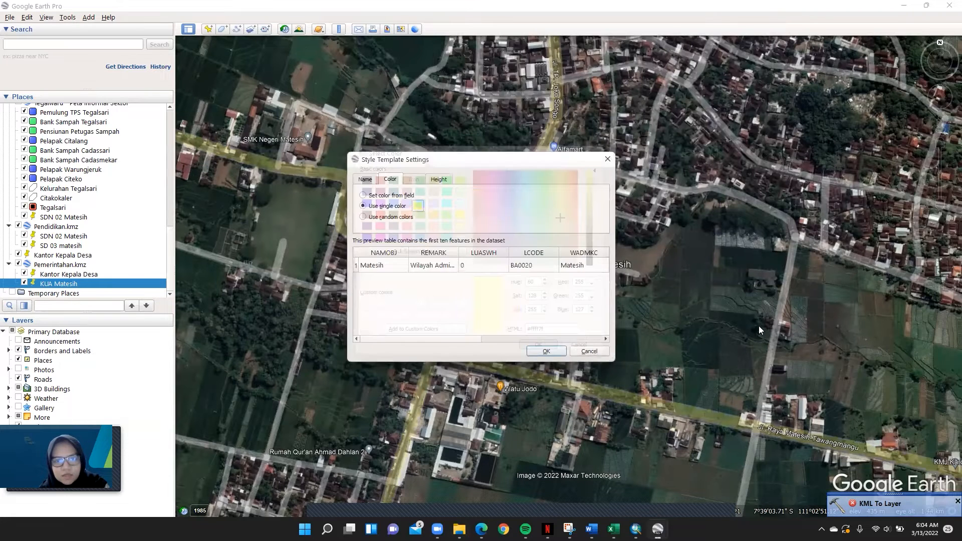
{"action": "left_click", "coordinate": [551, 352]}
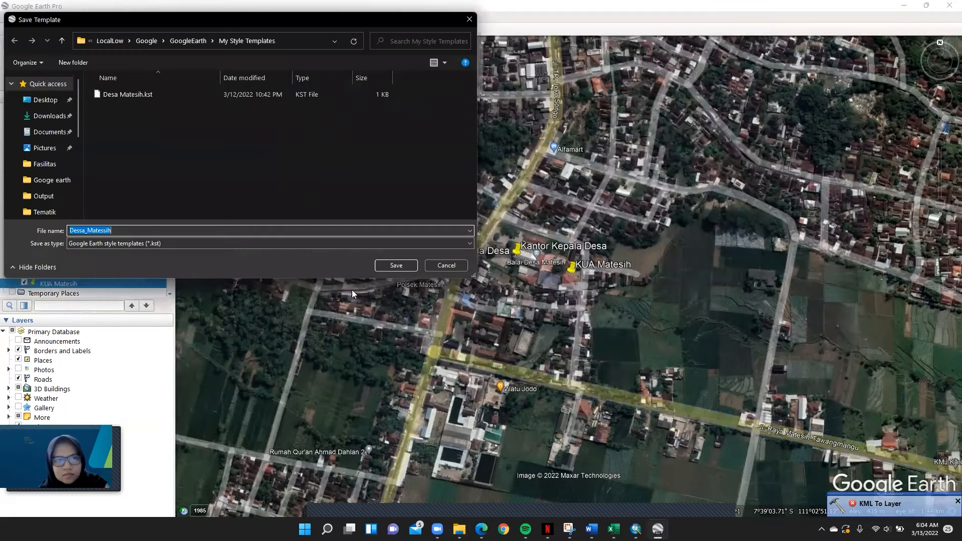
{"action": "left_click", "coordinate": [396, 266]}
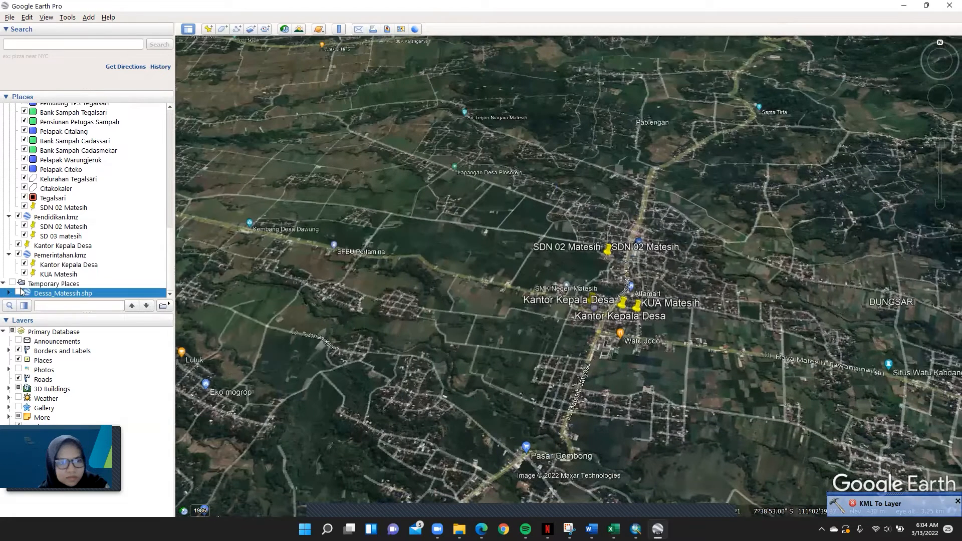
Show the Dessa_Matessih.shp layer and hide Pemerintahan.kmz and Pendidikan.kmz in the places list.
{"action": "left_click", "coordinate": [18, 293]}
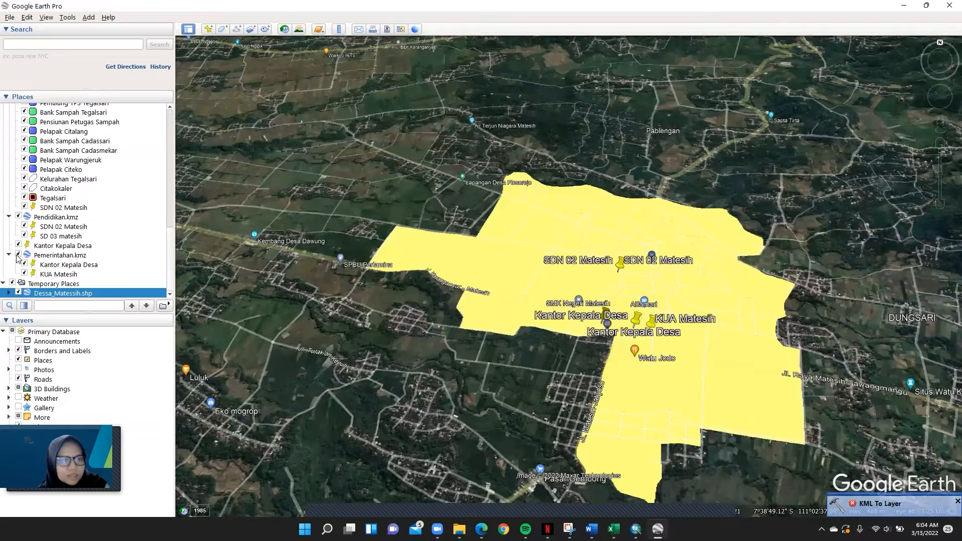
{"action": "left_click", "coordinate": [59, 46]}
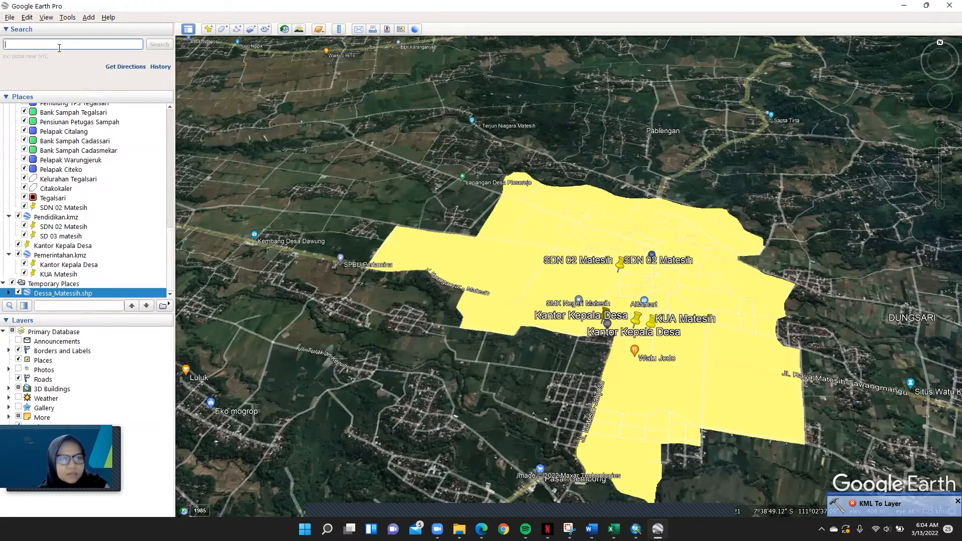
{"action": "type", "text": "pe"}
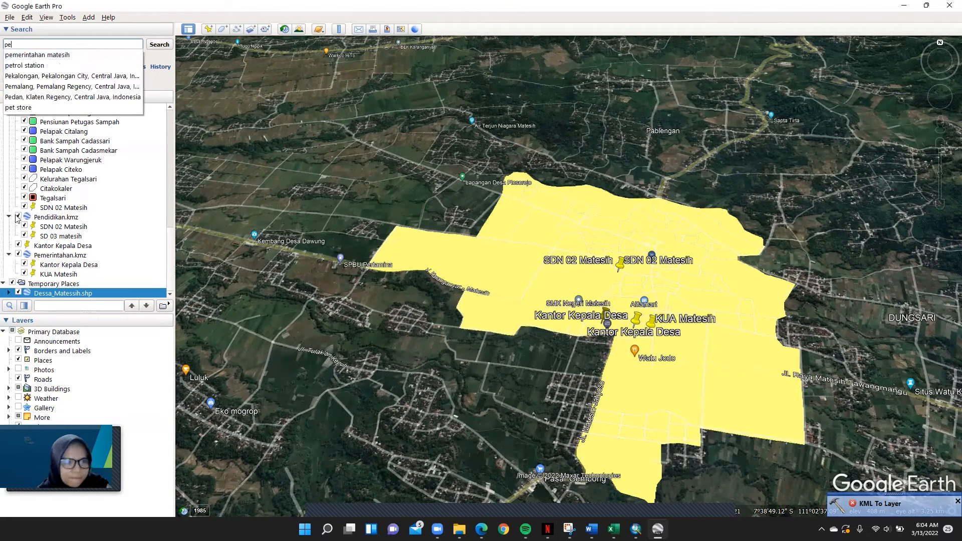
{"action": "left_click", "coordinate": [18, 255]}
{"action": "left_click", "coordinate": [18, 216]}
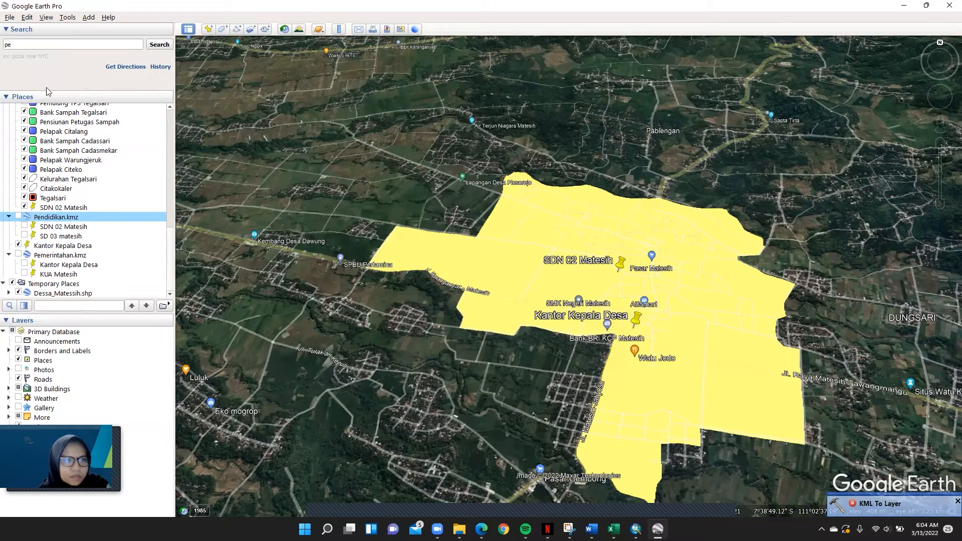
Search for "pemerintahan matesih" and copy the results into the places list, clearing the search results.
{"action": "type", "text": "m"}
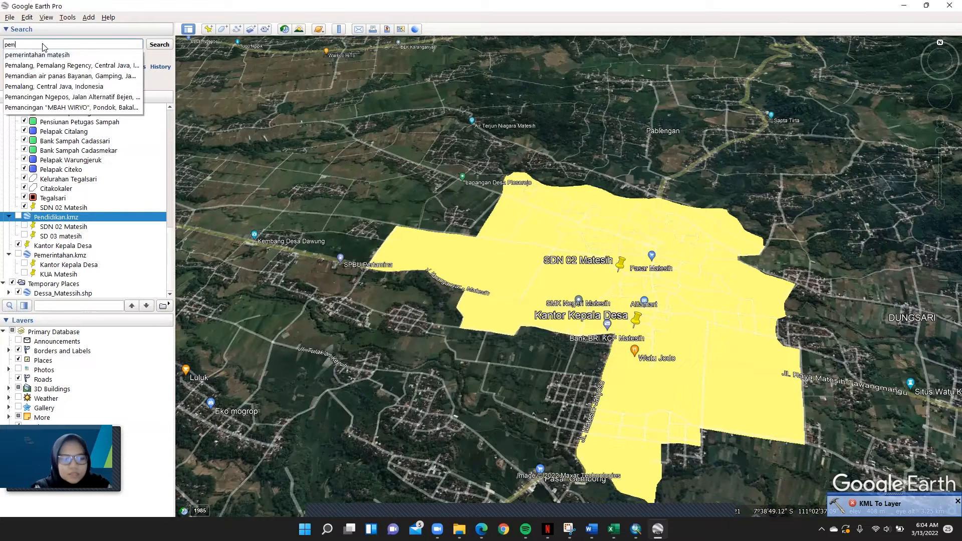
{"action": "type", "text": "erintahan"}
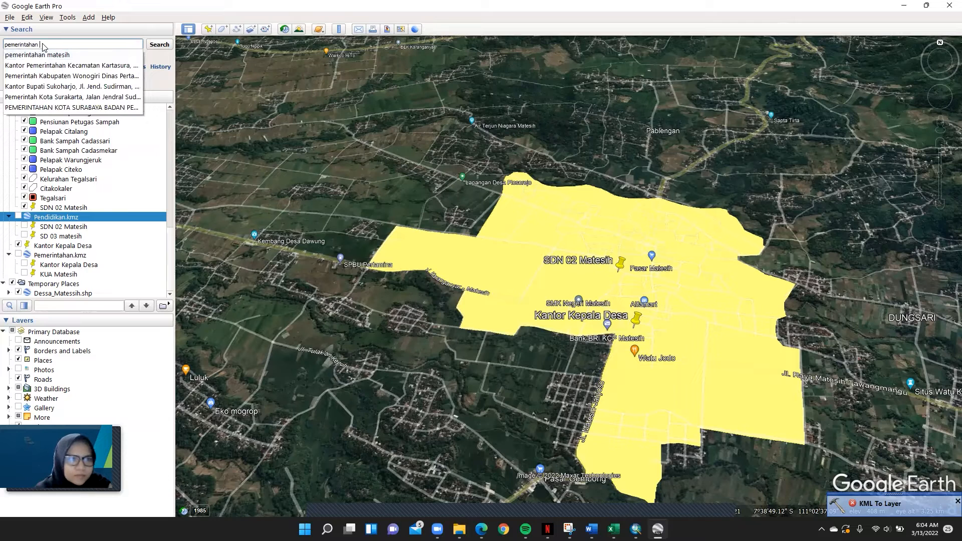
{"action": "left_click", "coordinate": [42, 55]}
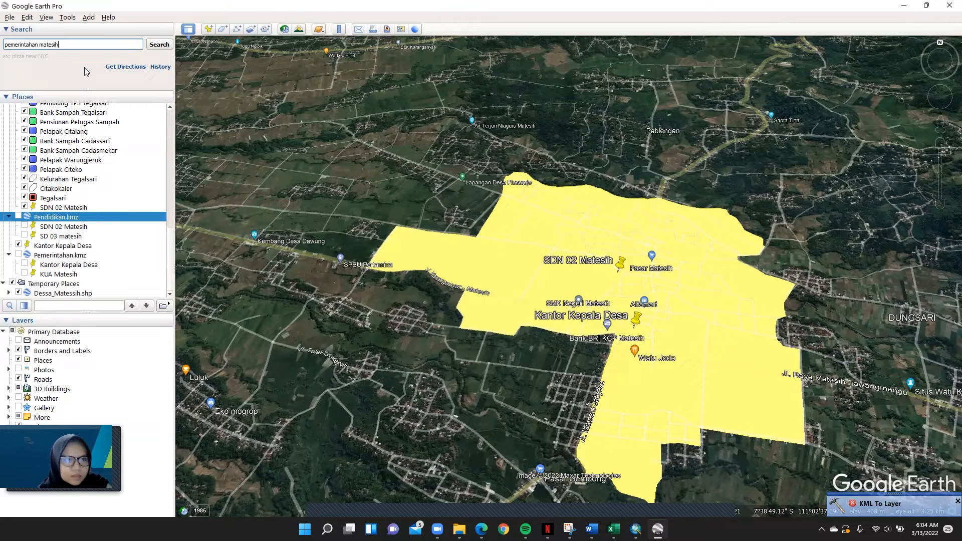
{"action": "left_click", "coordinate": [156, 44]}
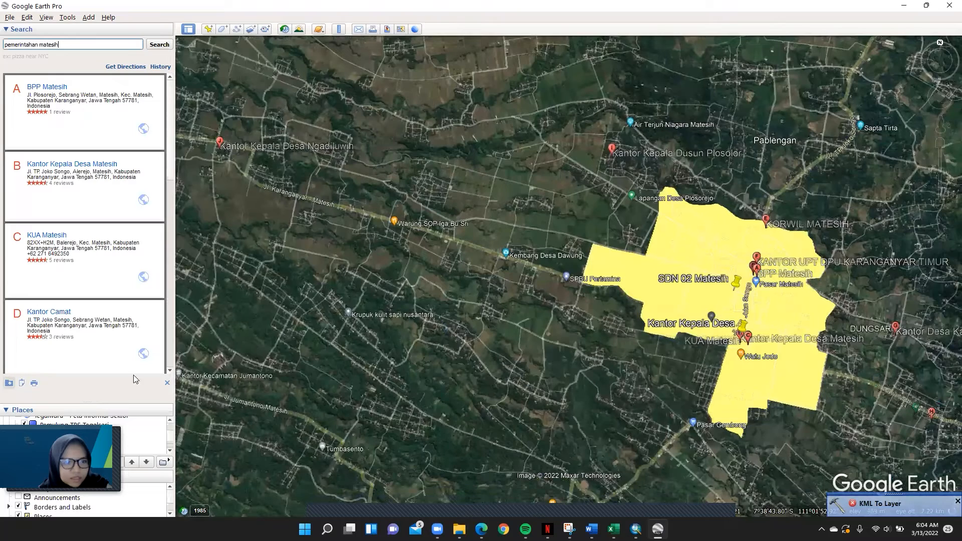
{"action": "left_click", "coordinate": [168, 384]}
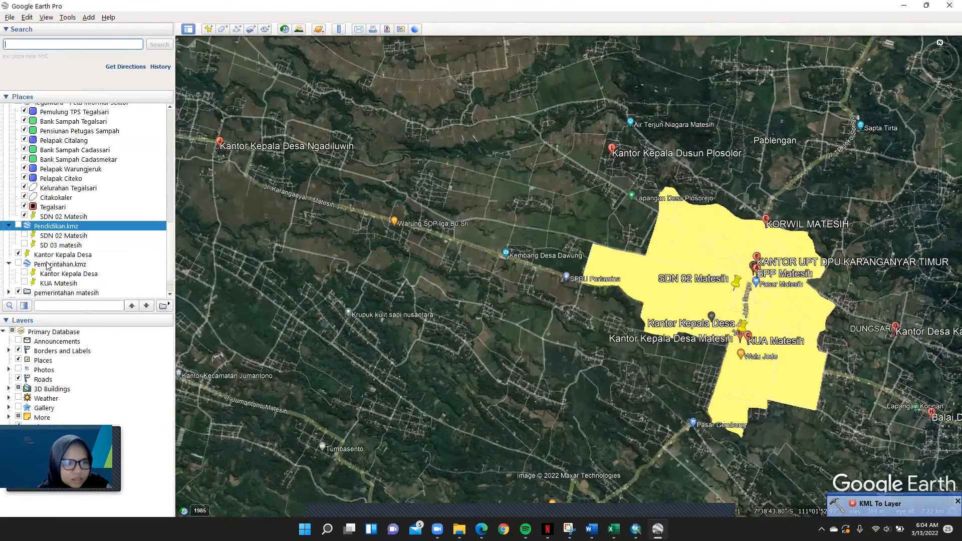
Expand the copied "pemerintahan matesih" folder and examine its offices against the yellow village boundary on the map.
{"action": "left_click", "coordinate": [170, 223]}
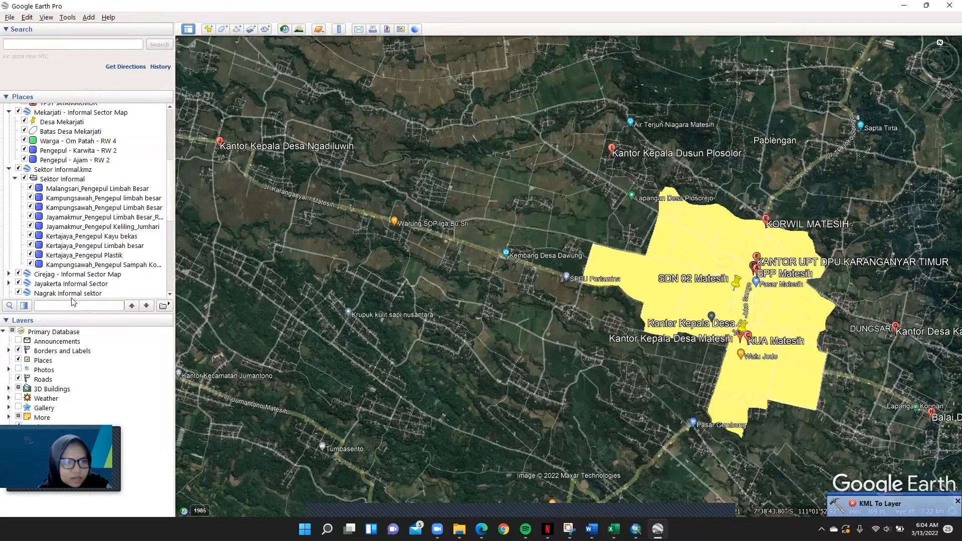
{"action": "scroll", "coordinate": [20, 283], "scroll_direction": "down", "scroll_amount": 5}
{"action": "left_click", "coordinate": [8, 274]}
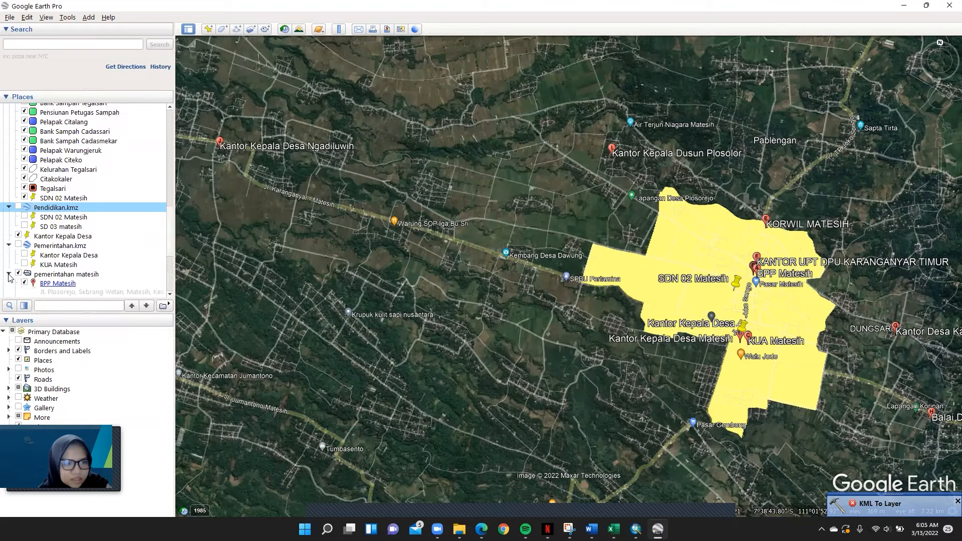
{"action": "scroll", "coordinate": [169, 269], "scroll_direction": "down", "scroll_amount": 3}
{"action": "scroll", "coordinate": [169, 265], "scroll_direction": "down", "scroll_amount": 7}
{"action": "scroll", "coordinate": [175, 258], "scroll_direction": "up", "scroll_amount": 5}
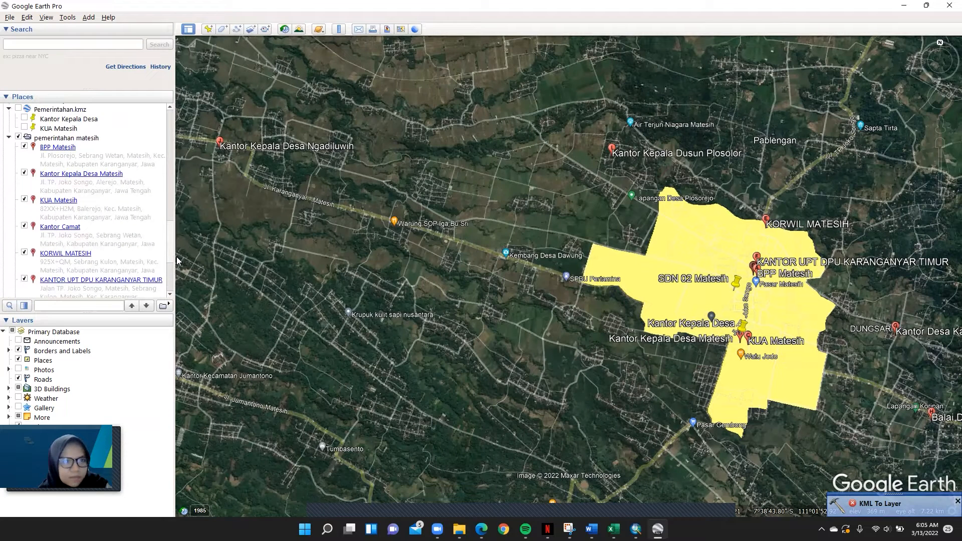
{"action": "scroll", "coordinate": [176, 266], "scroll_direction": "down", "scroll_amount": 4}
{"action": "scroll", "coordinate": [176, 280], "scroll_direction": "down", "scroll_amount": 2}
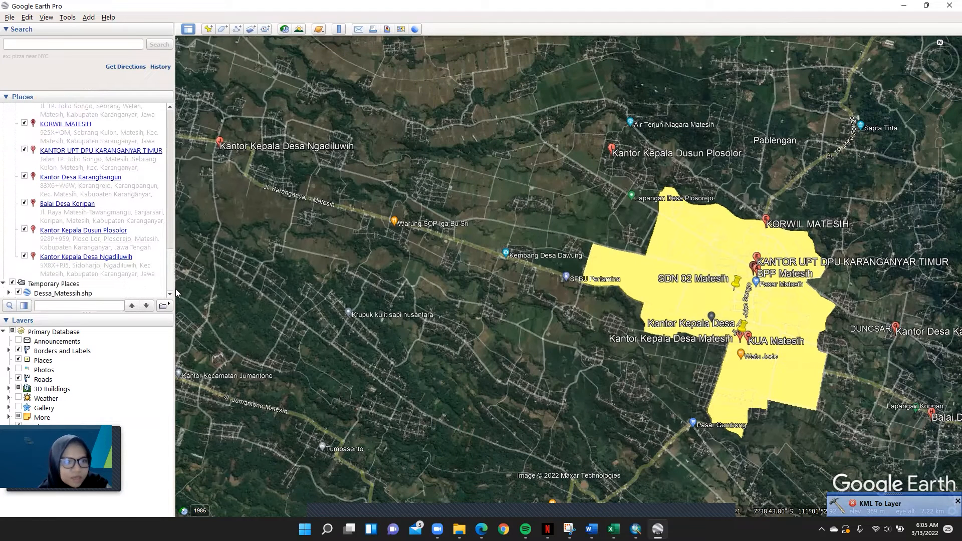
{"action": "scroll", "coordinate": [175, 280], "scroll_direction": "up", "scroll_amount": 2}
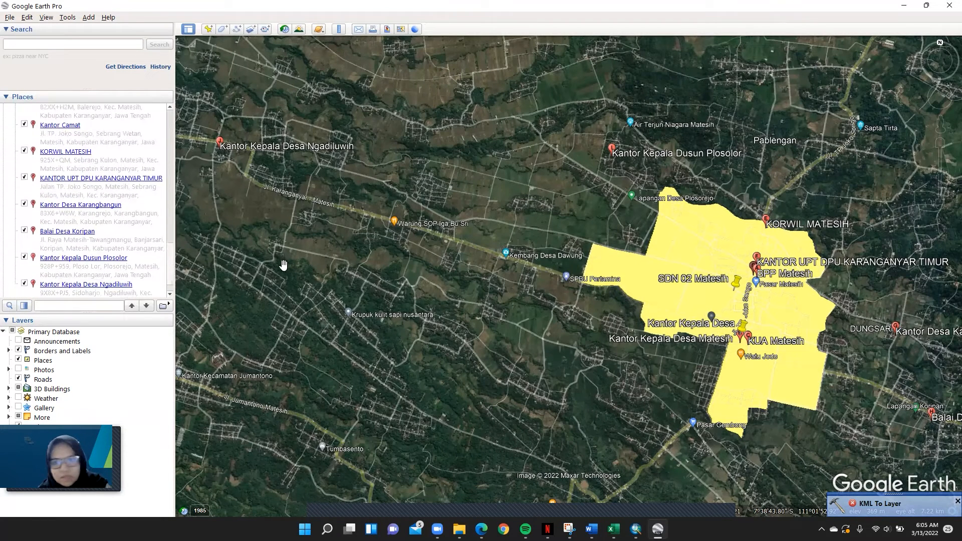
{"action": "left_click_drag", "start_coordinate": [609, 245], "coordinate": [582, 245]}
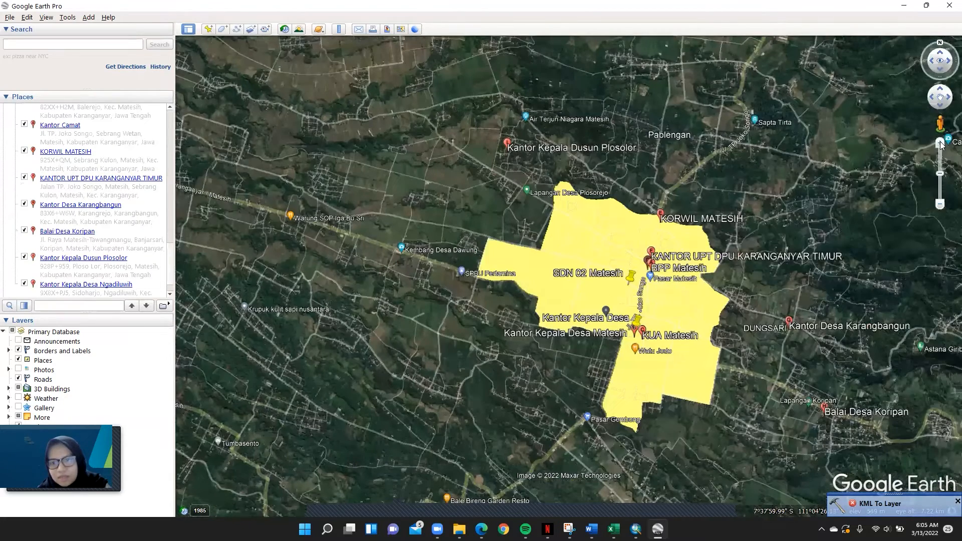
{"action": "left_click", "coordinate": [940, 144]}
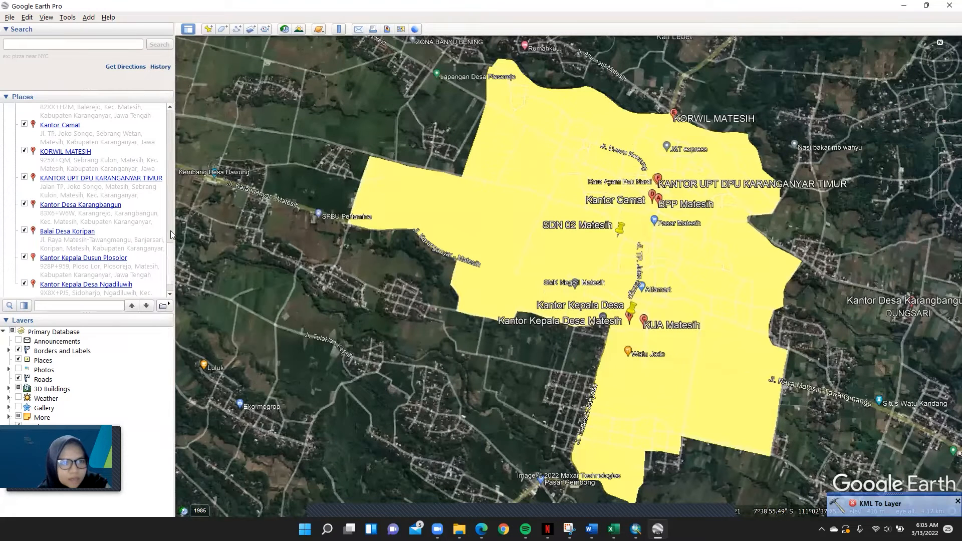
Delete the Kantor Kepala Desa Ngadiluwih placemark from the copied "pemerintahan matesih" results.
{"action": "scroll", "coordinate": [173, 225], "scroll_direction": "up", "scroll_amount": 8}
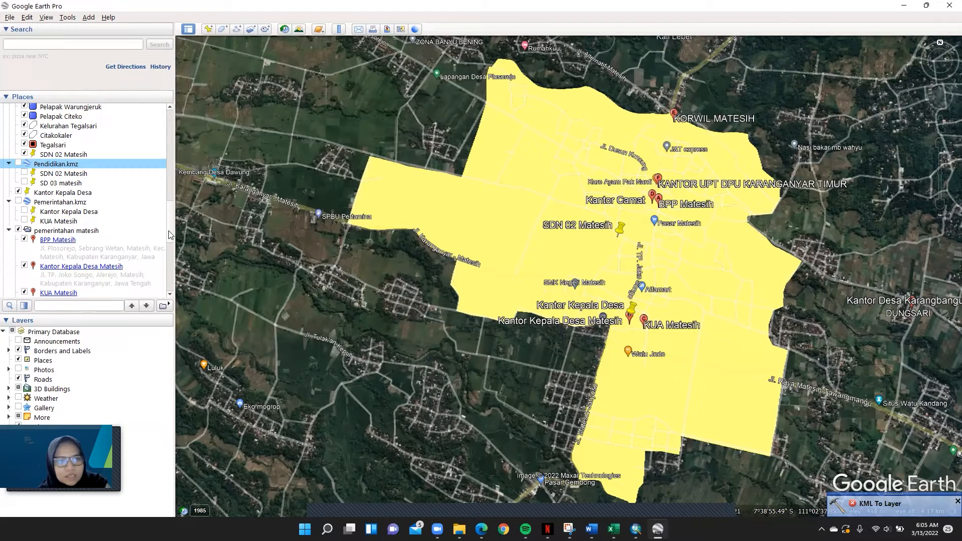
{"action": "scroll", "coordinate": [170, 235], "scroll_direction": "down", "scroll_amount": 10}
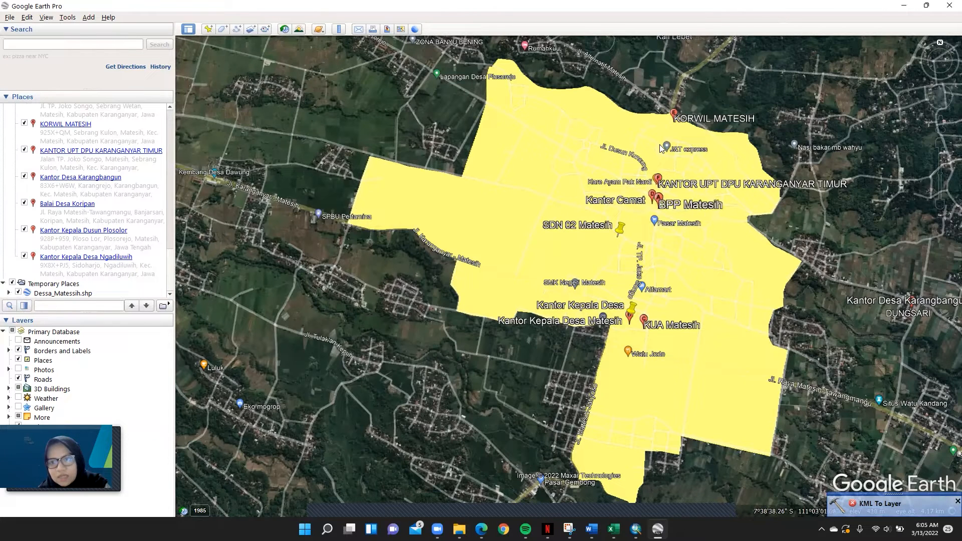
{"action": "left_click_drag", "start_coordinate": [706, 242], "coordinate": [667, 243]}
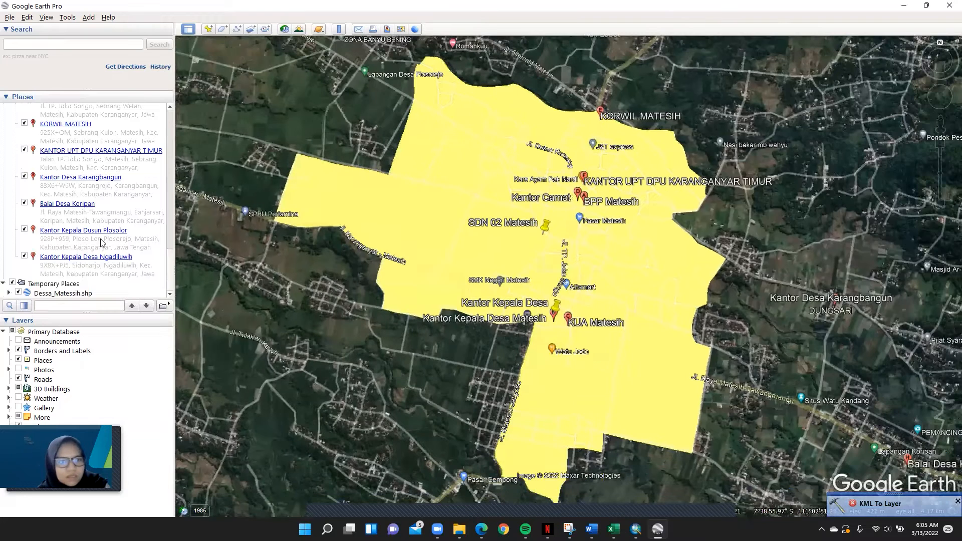
{"action": "left_click", "coordinate": [64, 265]}
{"action": "right_click", "coordinate": [63, 260]}
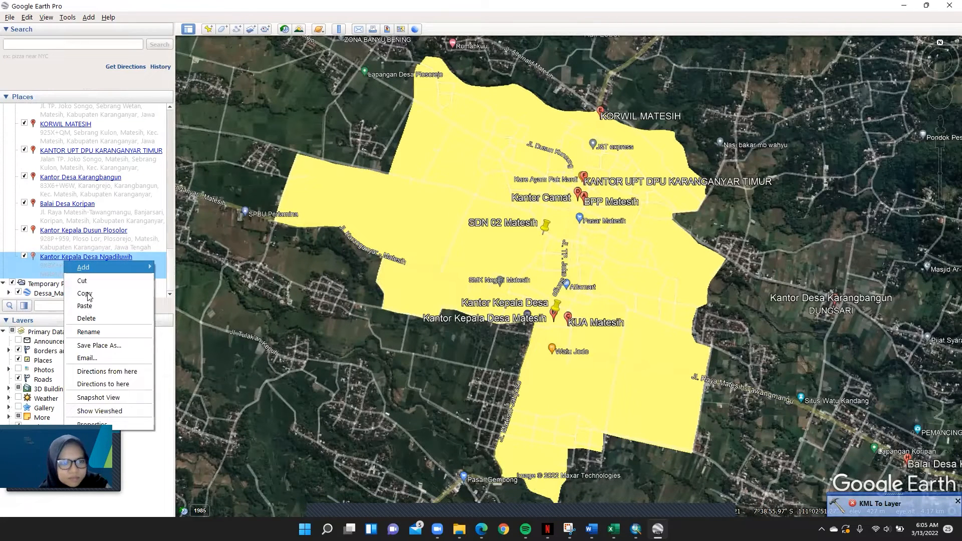
{"action": "left_click", "coordinate": [94, 318]}
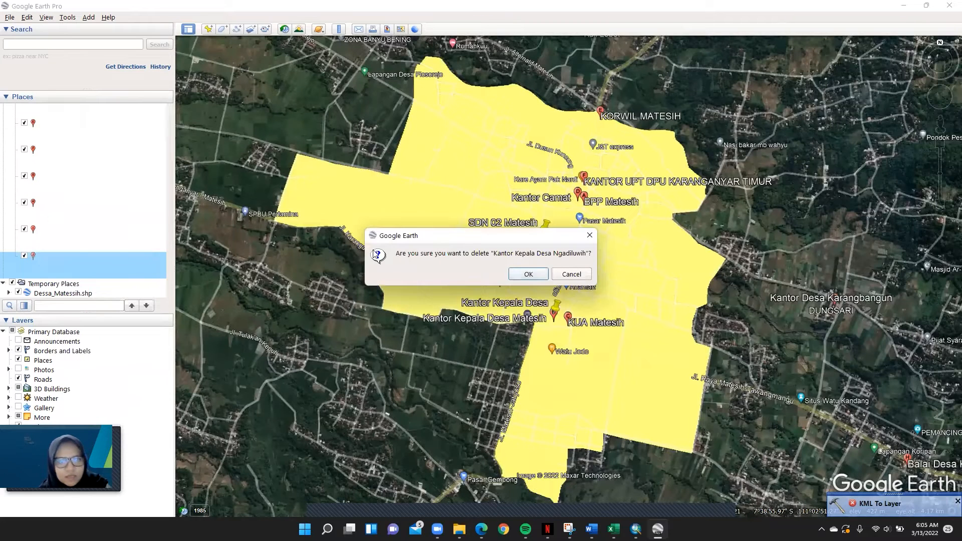
{"action": "left_click", "coordinate": [529, 274]}
Save the "pemerintahan matesih" folder as a KMZ file named Pemerintahan 2 in the Tematik\Fasilitas folder.
{"action": "scroll", "coordinate": [168, 246], "scroll_direction": "up", "scroll_amount": 5}
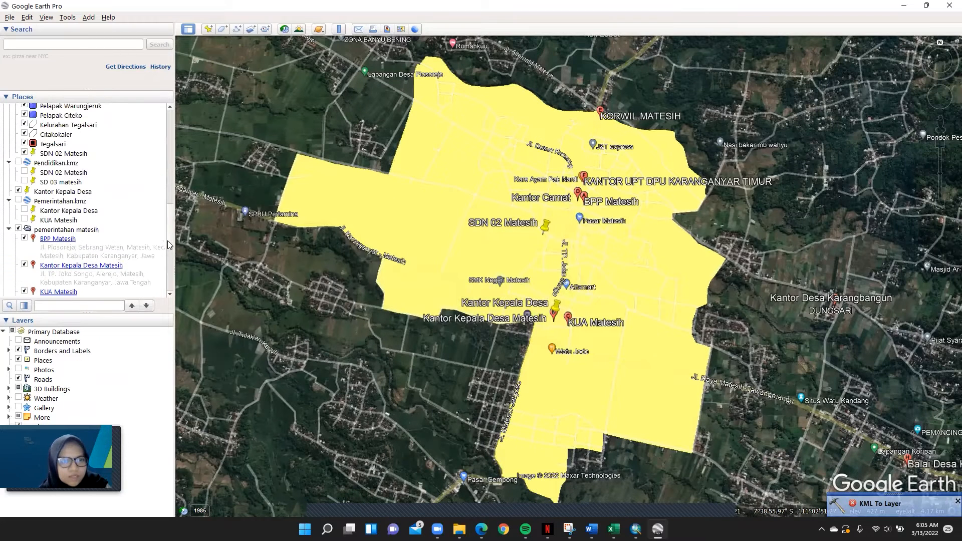
{"action": "left_click", "coordinate": [66, 231]}
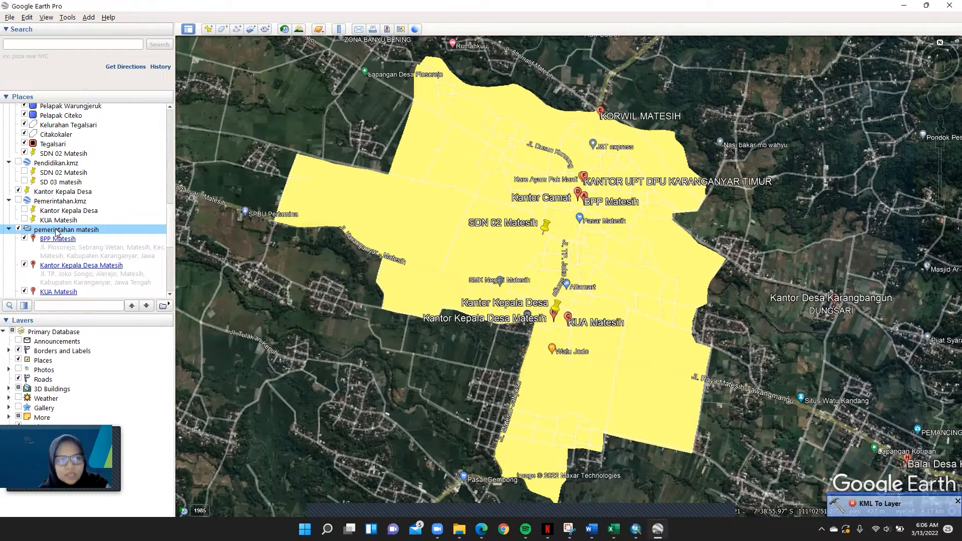
{"action": "right_click", "coordinate": [57, 232]}
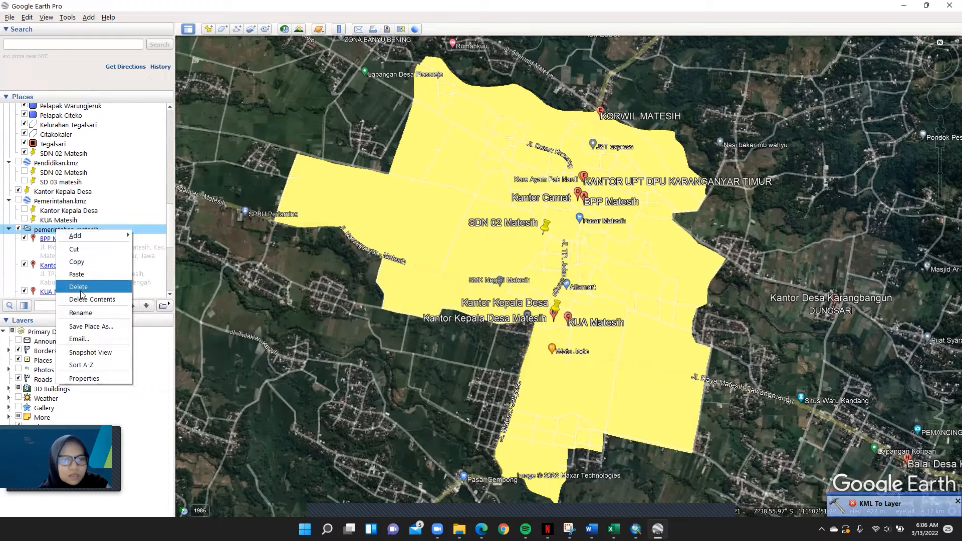
{"action": "left_click", "coordinate": [88, 326]}
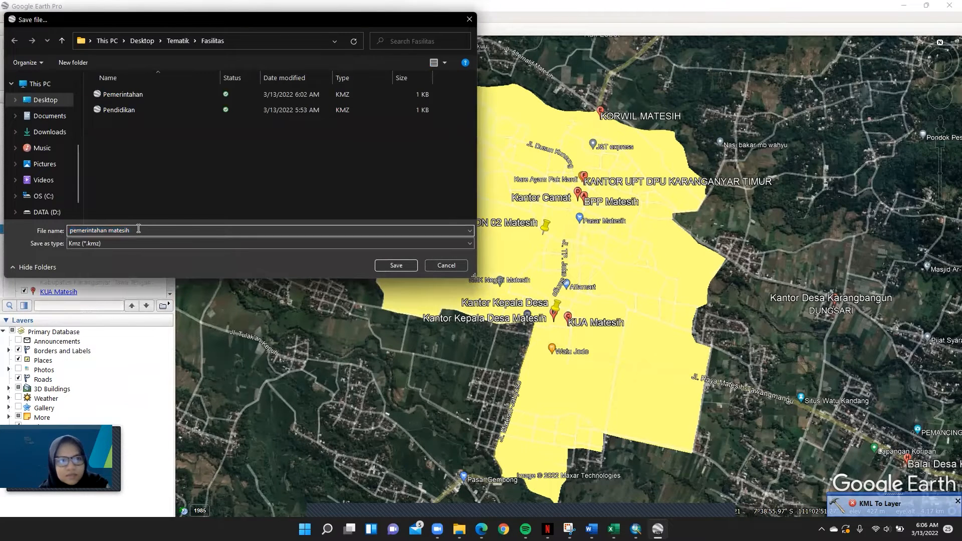
{"action": "type", "text": "Peme"}
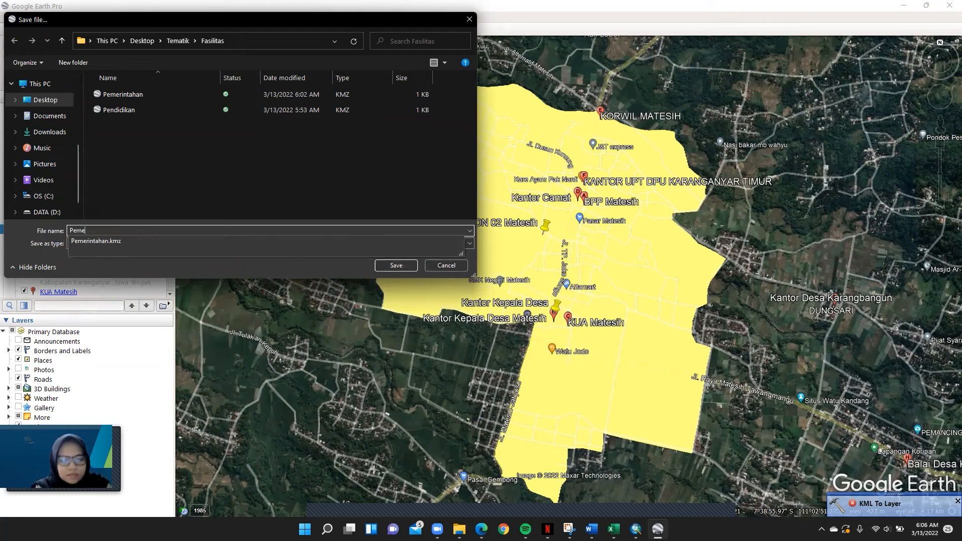
{"action": "type", "text": "rintahan 2"}
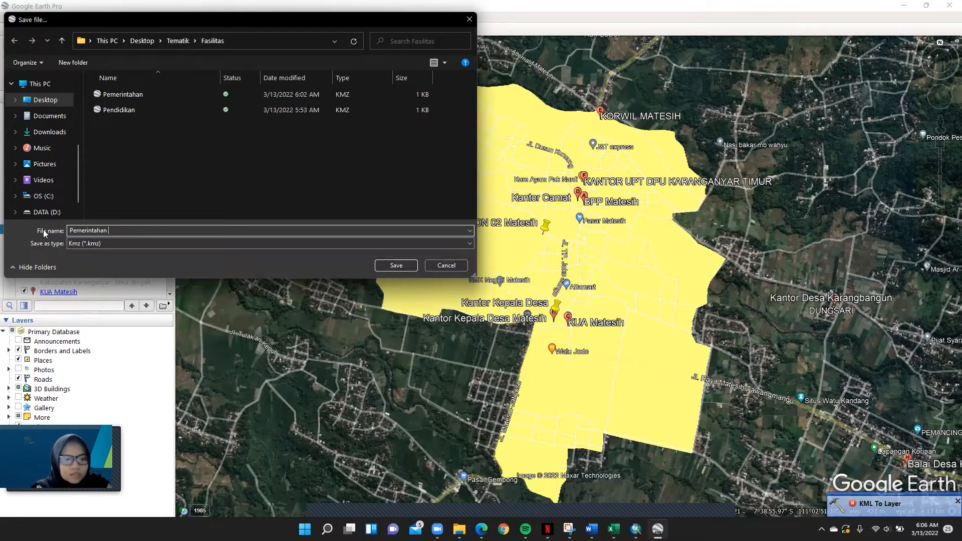
{"action": "left_click", "coordinate": [393, 266]}
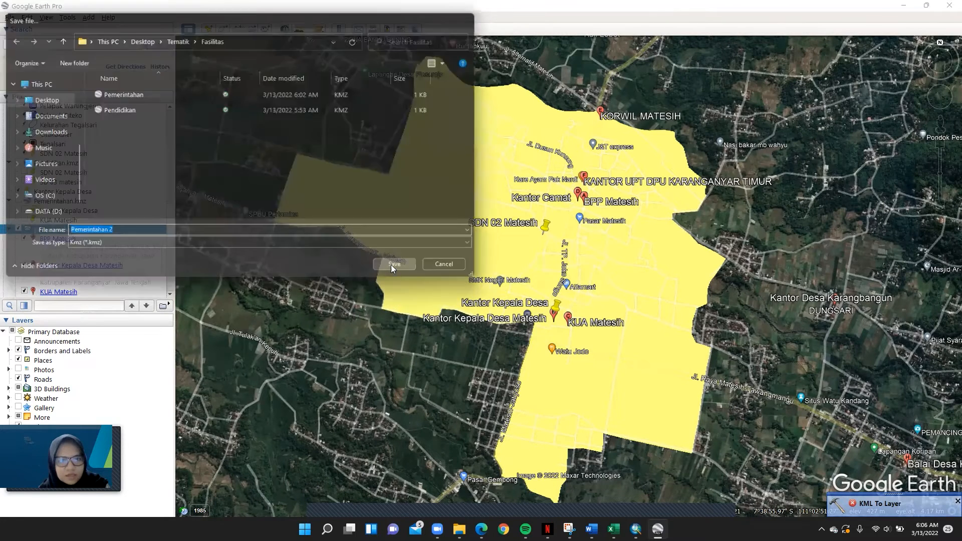
Switch to ArcMap and add Dessa_Matessih.shp from the Bahan Tutupan lahan folder to the map.
{"action": "left_click", "coordinate": [915, 7]}
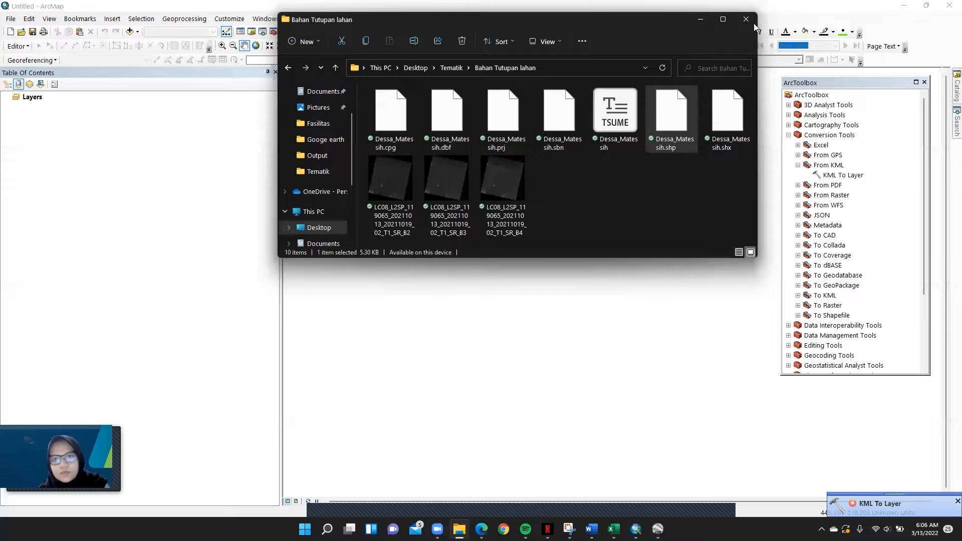
{"action": "left_click", "coordinate": [699, 21]}
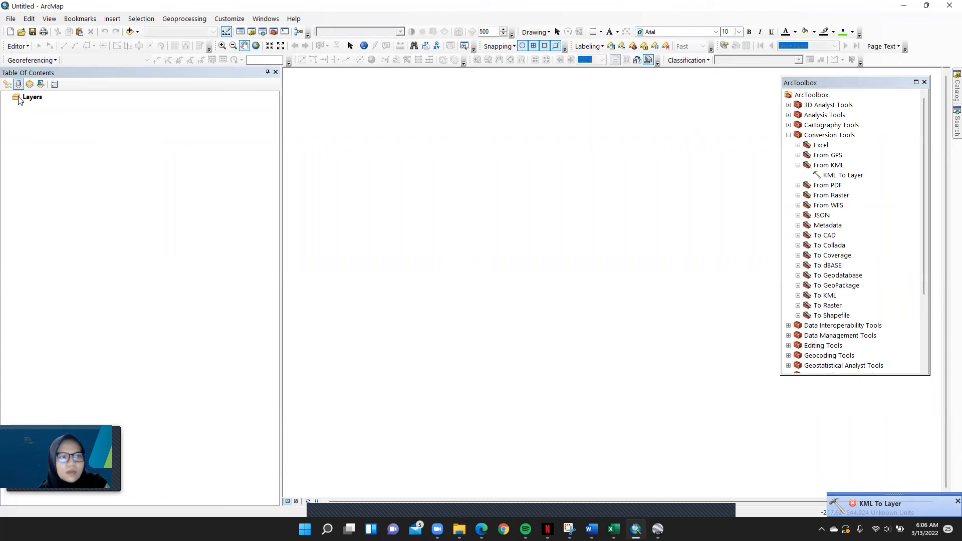
{"action": "right_click", "coordinate": [17, 99]}
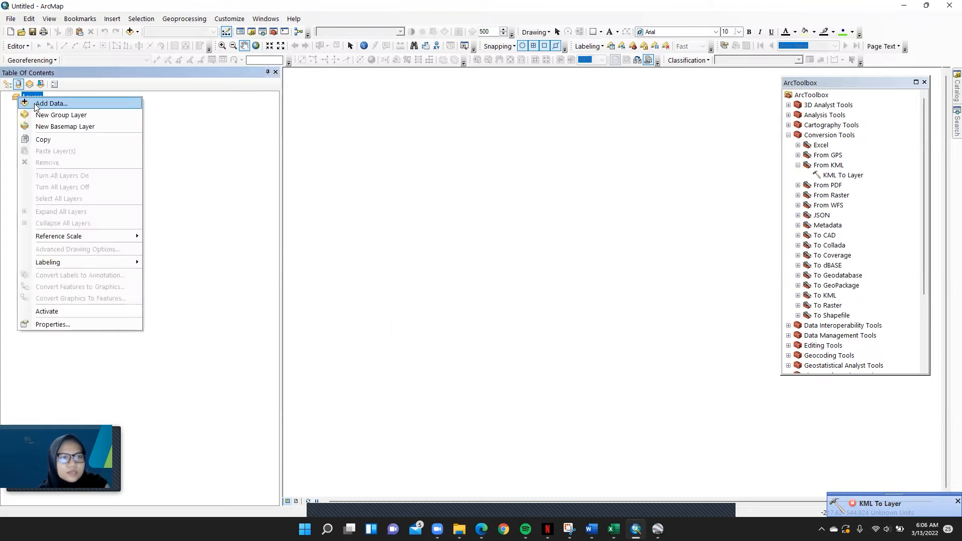
{"action": "left_click", "coordinate": [50, 103]}
{"action": "left_click", "coordinate": [396, 212]}
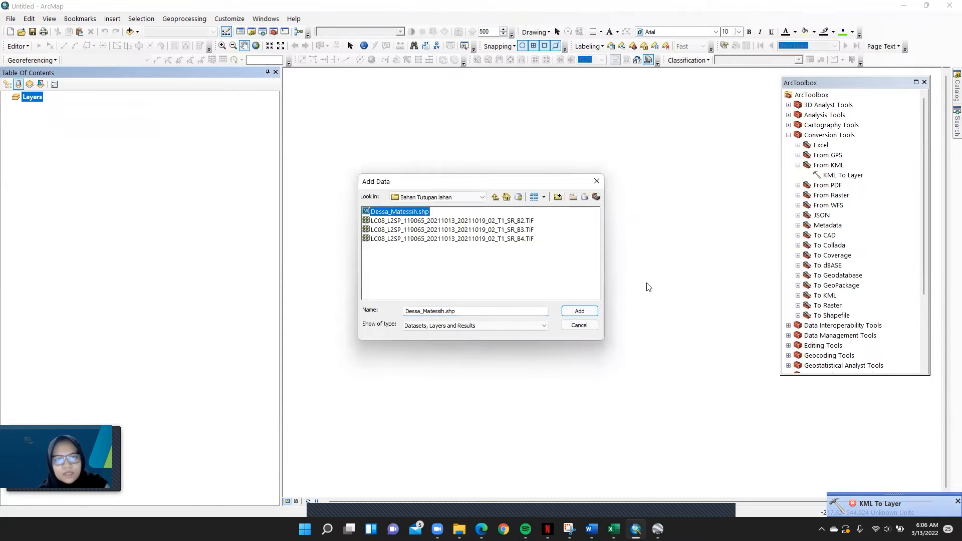
{"action": "left_click", "coordinate": [579, 312]}
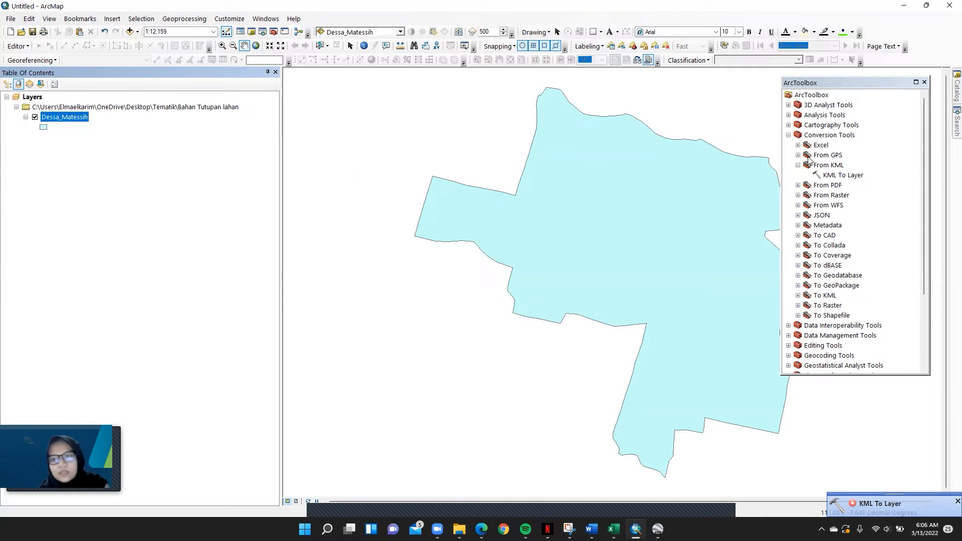
Start the KML To Layer tool with Pemerintahan 2.kmz from the Tematik\Fasilitas folder as its input file.
{"action": "double_click", "coordinate": [840, 175]}
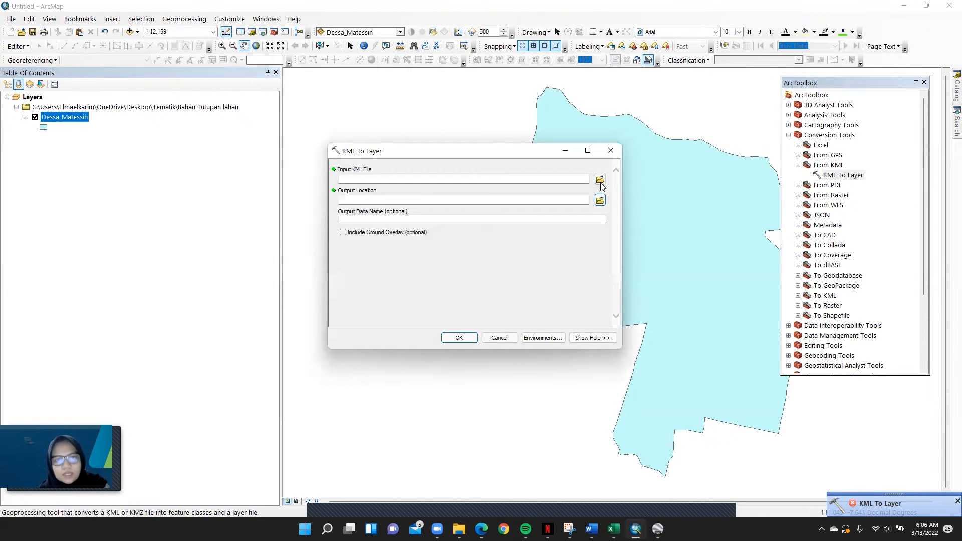
{"action": "left_click", "coordinate": [600, 180]}
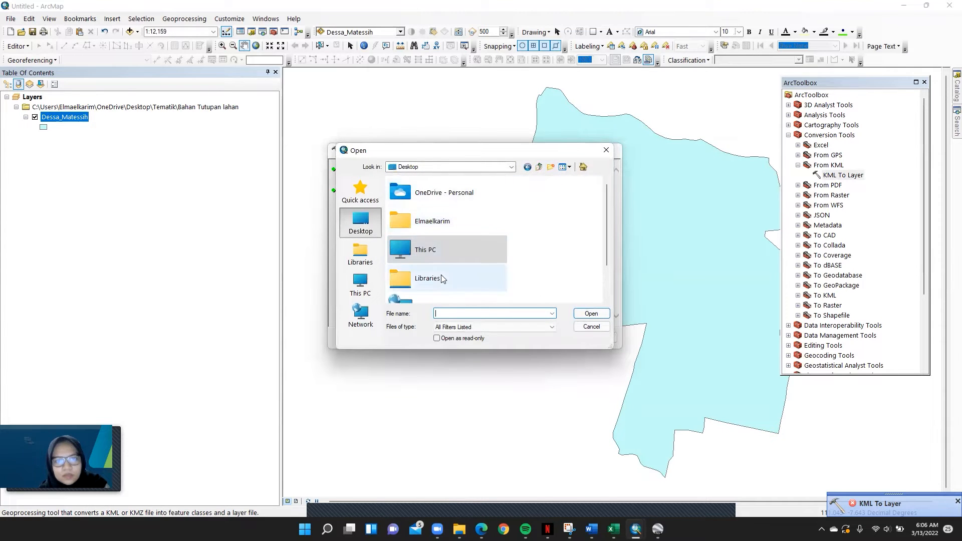
{"action": "scroll", "coordinate": [441, 271], "scroll_direction": "down", "scroll_amount": 1}
{"action": "double_click", "coordinate": [434, 287]}
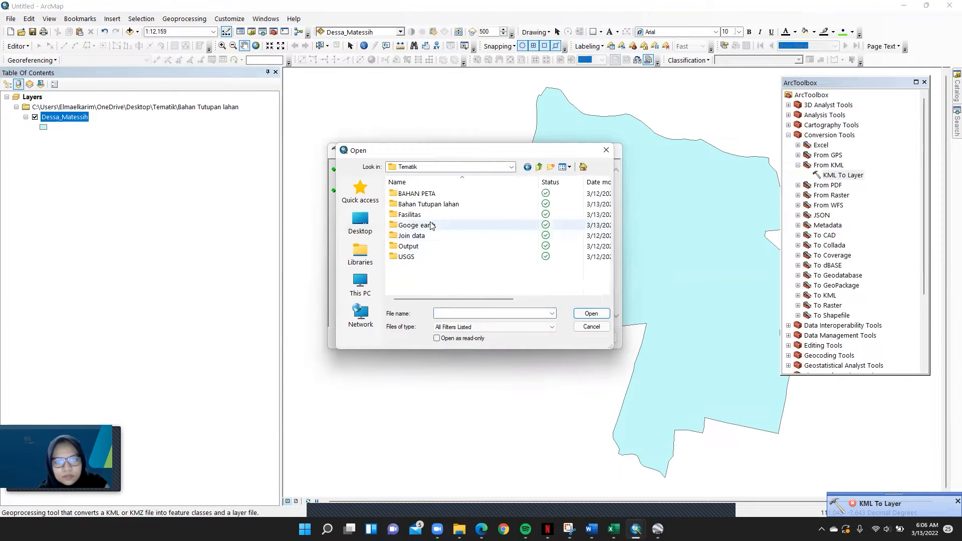
{"action": "double_click", "coordinate": [451, 215]}
{"action": "left_click", "coordinate": [426, 193]}
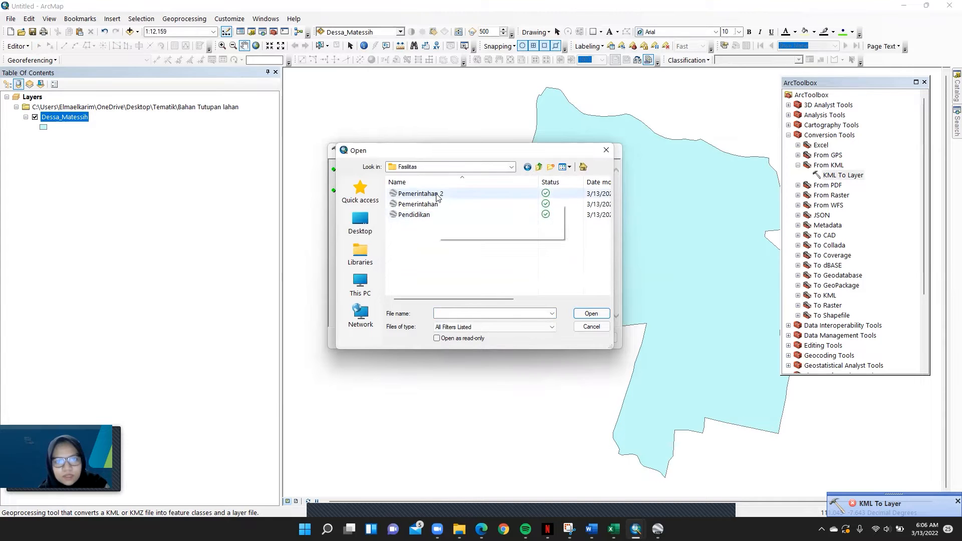
{"action": "left_click", "coordinate": [591, 314]}
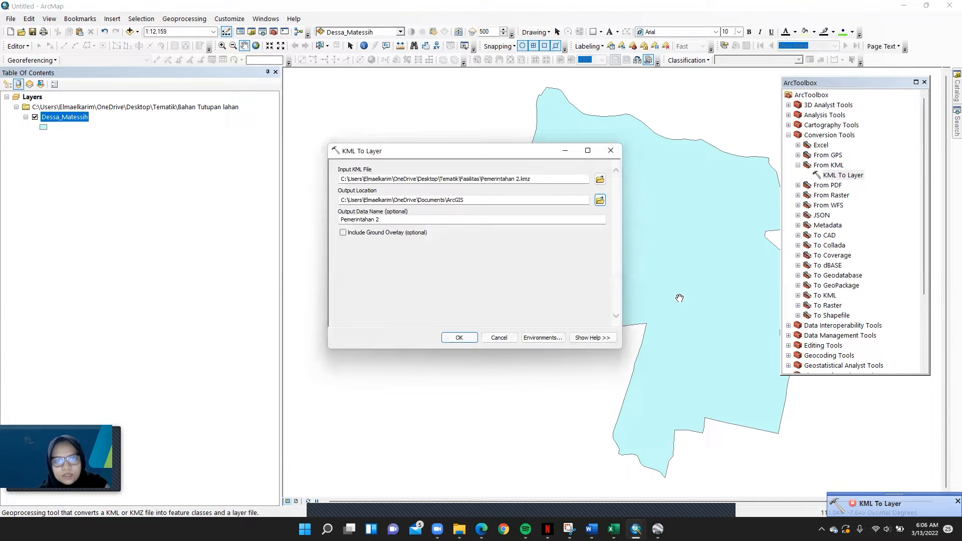
Run the KML conversion with the ground overlay included and view the resulting placemarks over the village polygon.
{"action": "left_click", "coordinate": [343, 233]}
{"action": "left_click", "coordinate": [459, 337]}
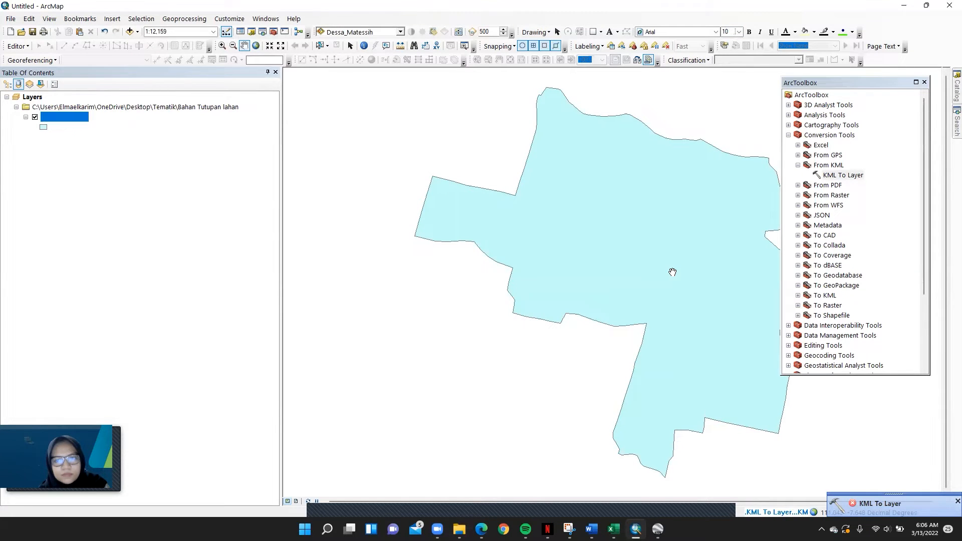
{"action": "mouse_move", "coordinate": [845, 83]}
{"action": "left_mouse_down"}
{"action": "mouse_move", "coordinate": [902, 85]}
{"action": "mouse_move", "coordinate": [859, 83]}
{"action": "left_mouse_up"}
{"action": "left_click_drag", "start_coordinate": [647, 168], "coordinate": [626, 219]}
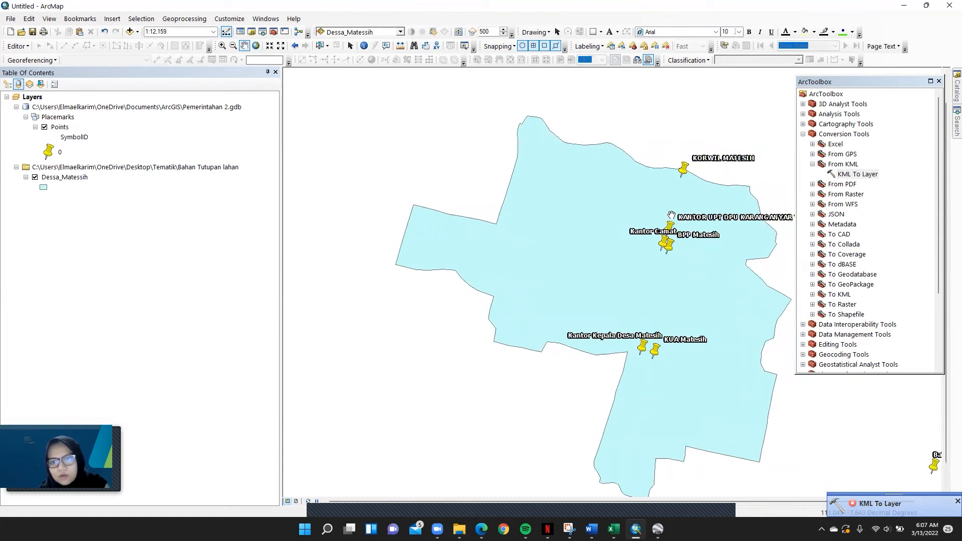
{"action": "left_click_drag", "start_coordinate": [608, 178], "coordinate": [648, 174]}
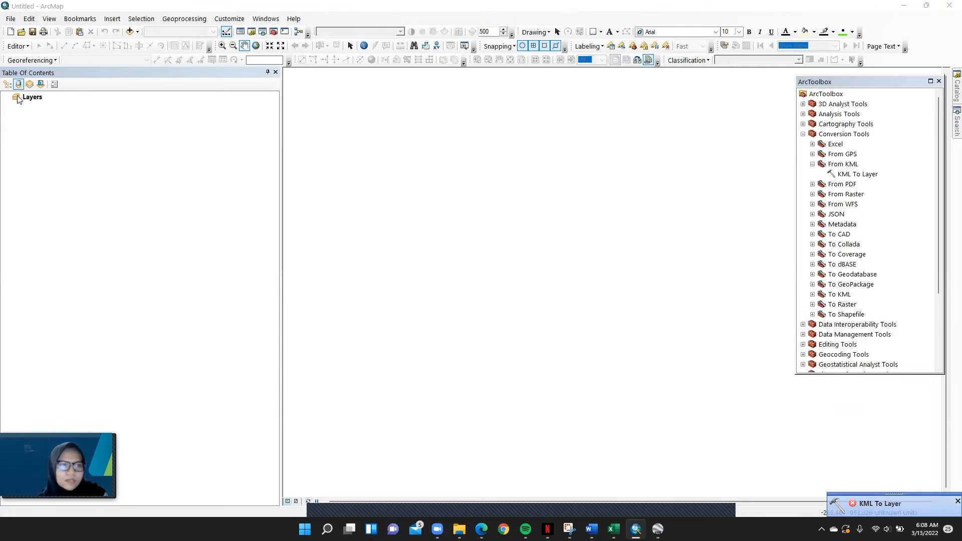
Add SIPANDAN.shp from the Tematik\Join data folder to the empty map.
{"action": "right_click", "coordinate": [36, 100]}
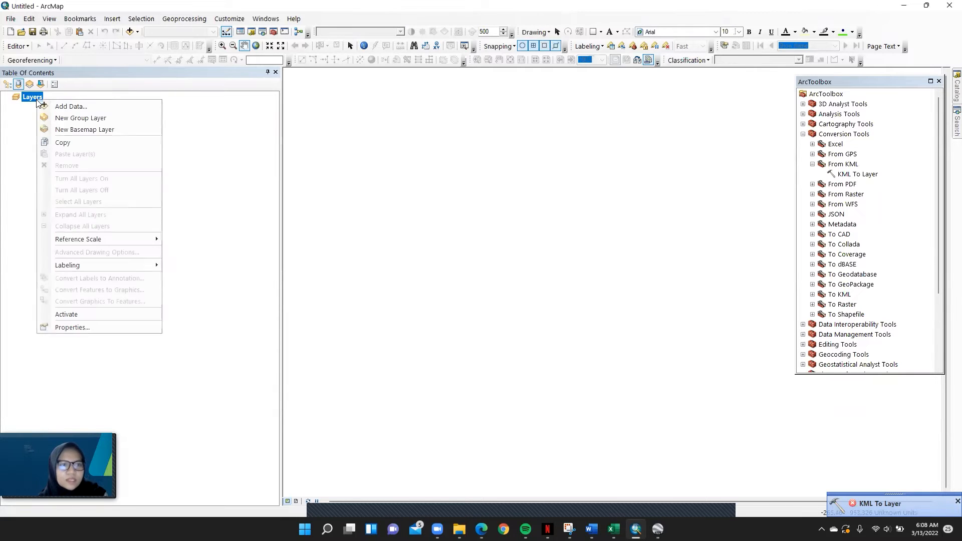
{"action": "left_click", "coordinate": [65, 107]}
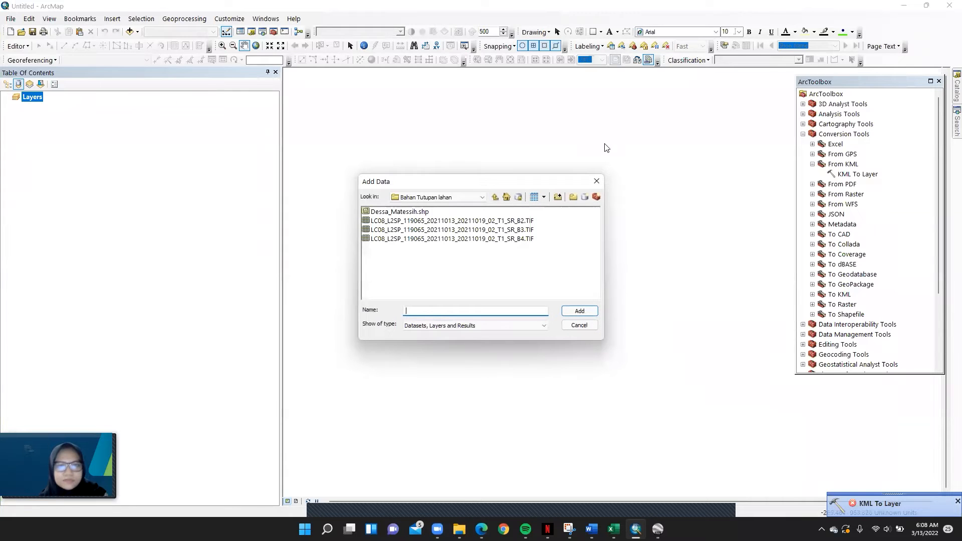
{"action": "left_click", "coordinate": [465, 198]}
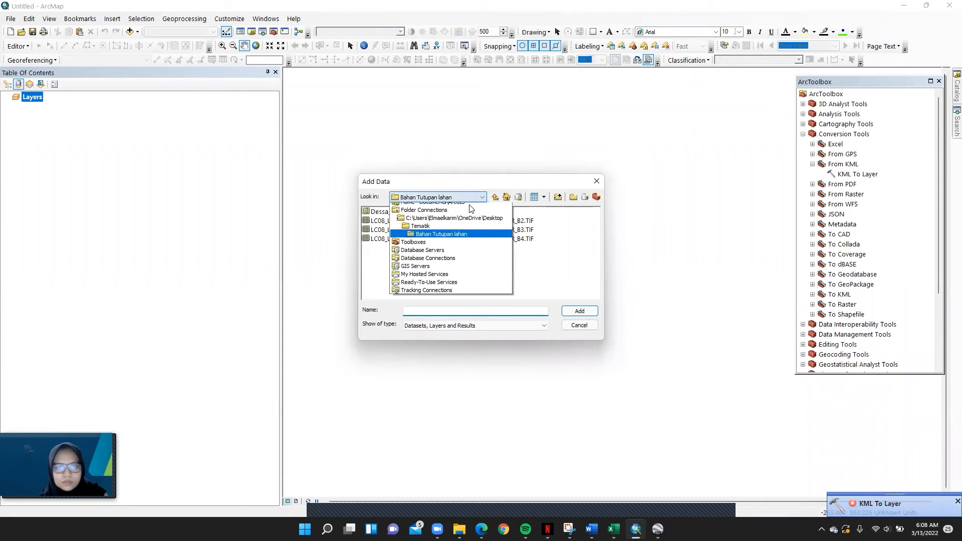
{"action": "left_click", "coordinate": [452, 231]}
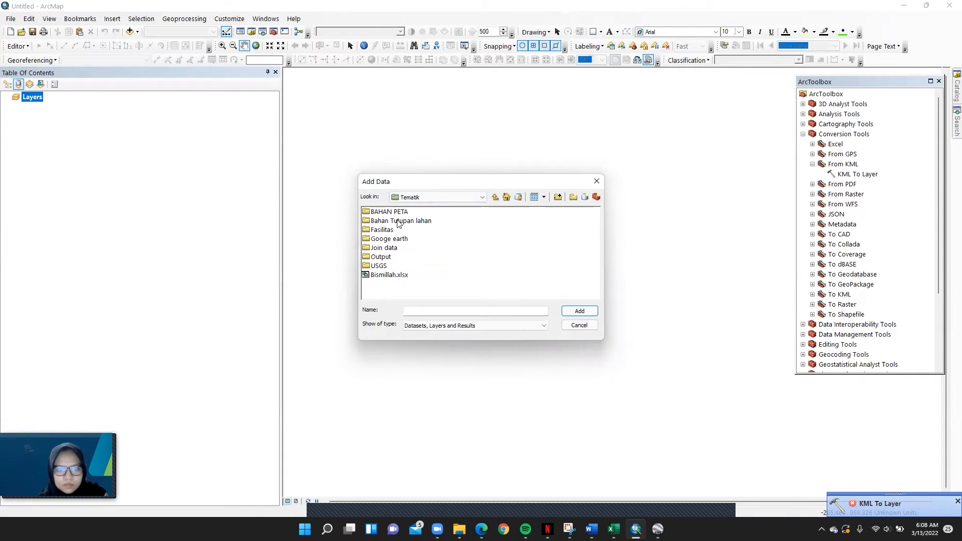
{"action": "left_click", "coordinate": [392, 250]}
{"action": "left_click", "coordinate": [393, 247]}
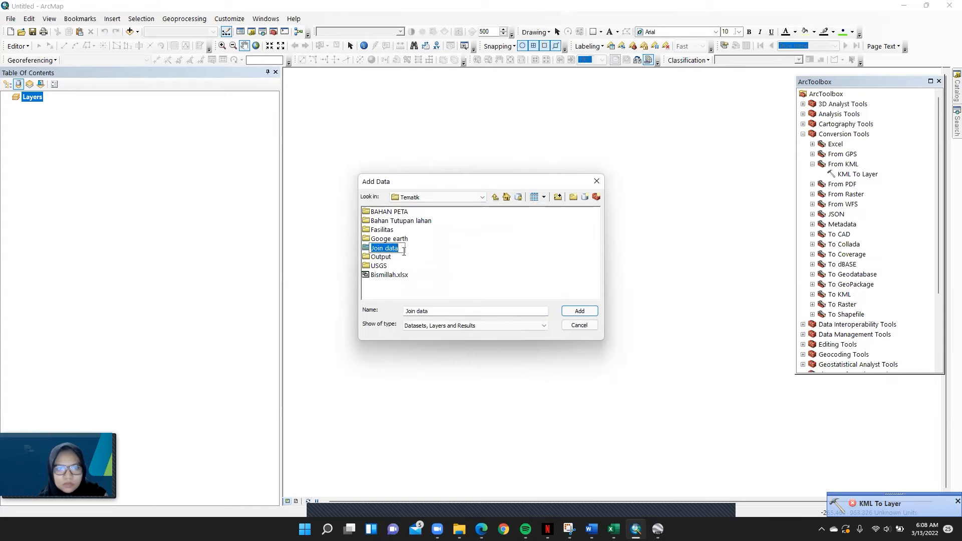
{"action": "double_click", "coordinate": [386, 247]}
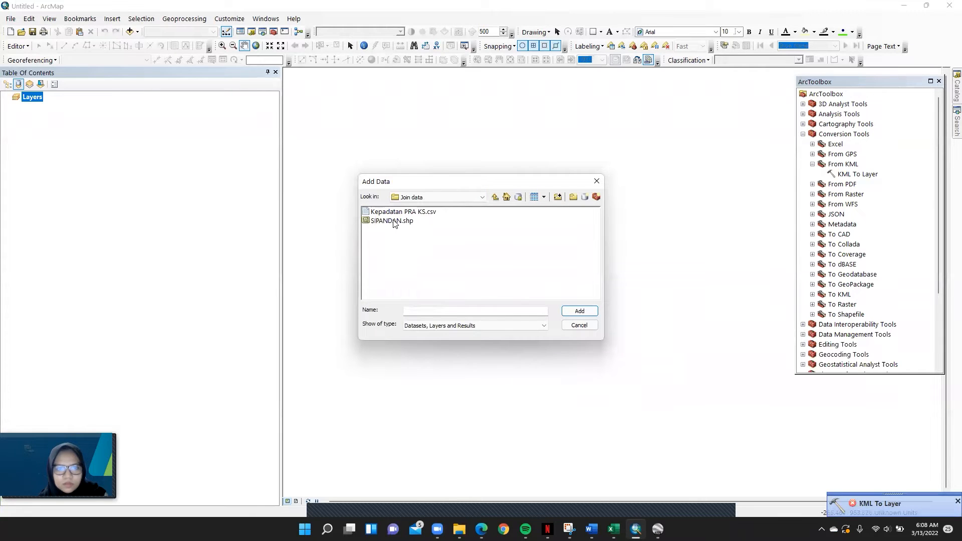
{"action": "left_click", "coordinate": [393, 221]}
{"action": "left_click", "coordinate": [580, 311]}
{"action": "left_click_drag", "start_coordinate": [649, 214], "coordinate": [628, 204]}
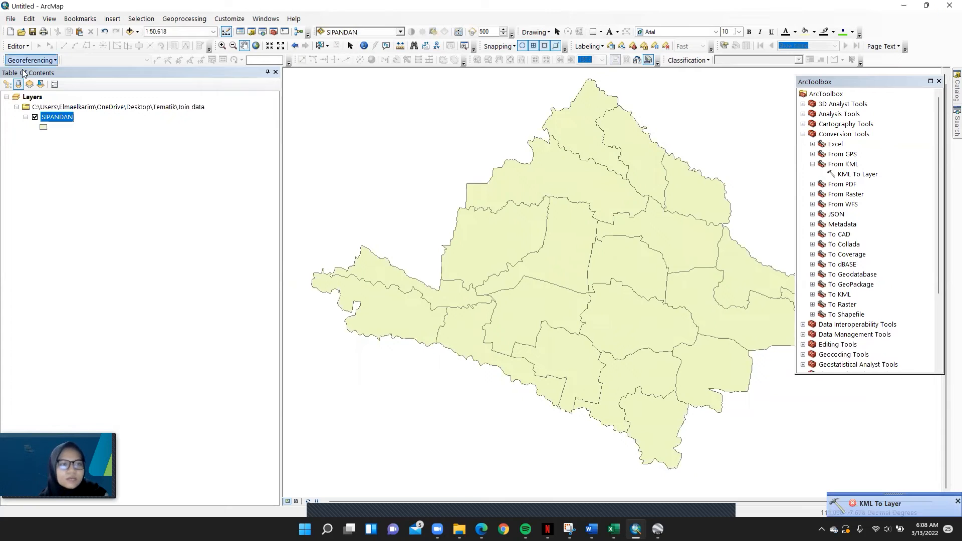
Examine the village names in the SIPANDAN layer's attribute table and close the table.
{"action": "right_click", "coordinate": [50, 117]}
{"action": "left_click", "coordinate": [86, 149]}
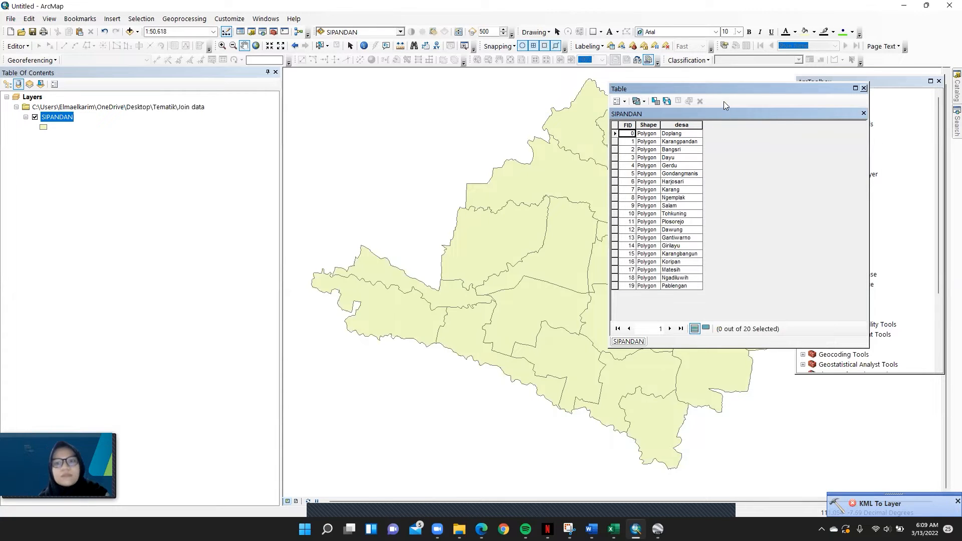
{"action": "left_click", "coordinate": [863, 114]}
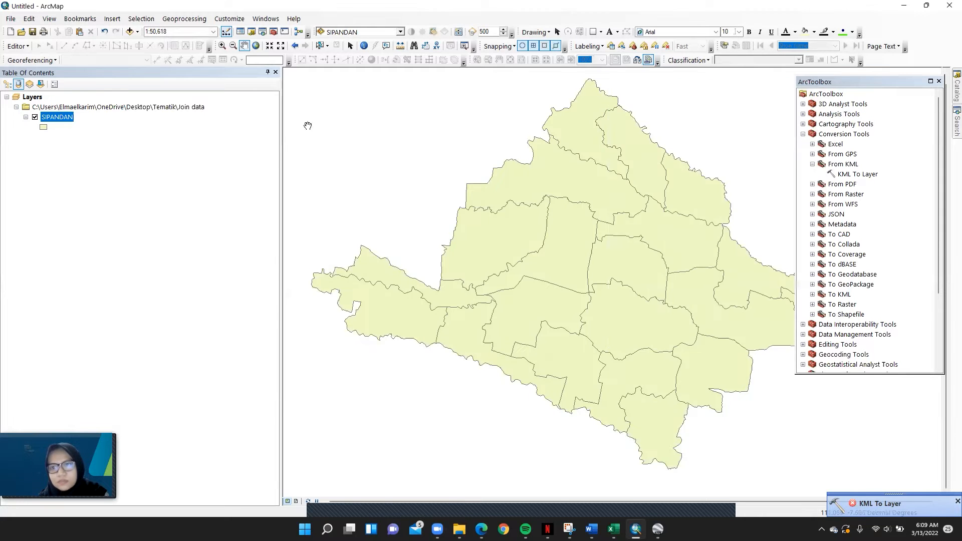
Join Kepadatan PRA KS.csv to the SIPANDAN layer using the desa field in both tables, keeping all records.
{"action": "right_click", "coordinate": [57, 119]}
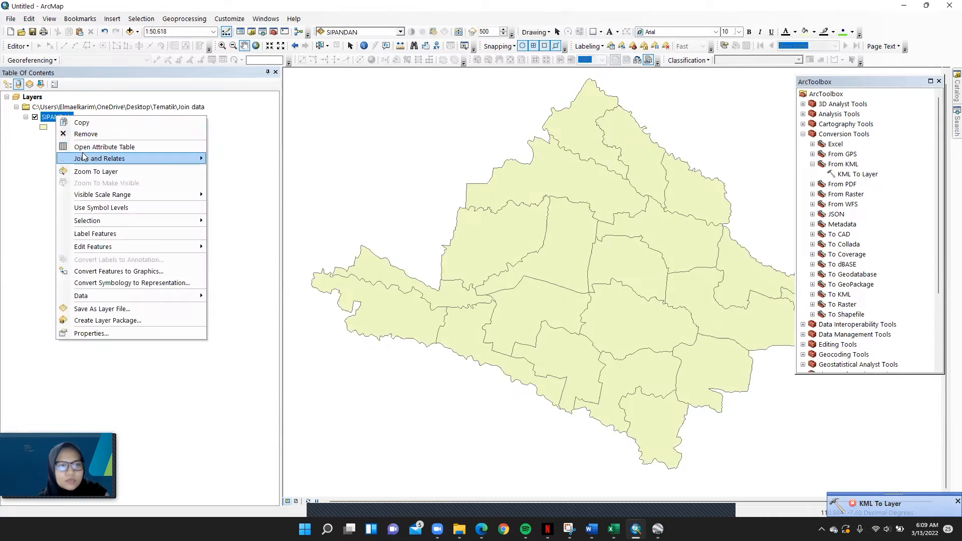
{"action": "mouse_move", "coordinate": [164, 159]}
{"action": "left_click", "coordinate": [231, 159]}
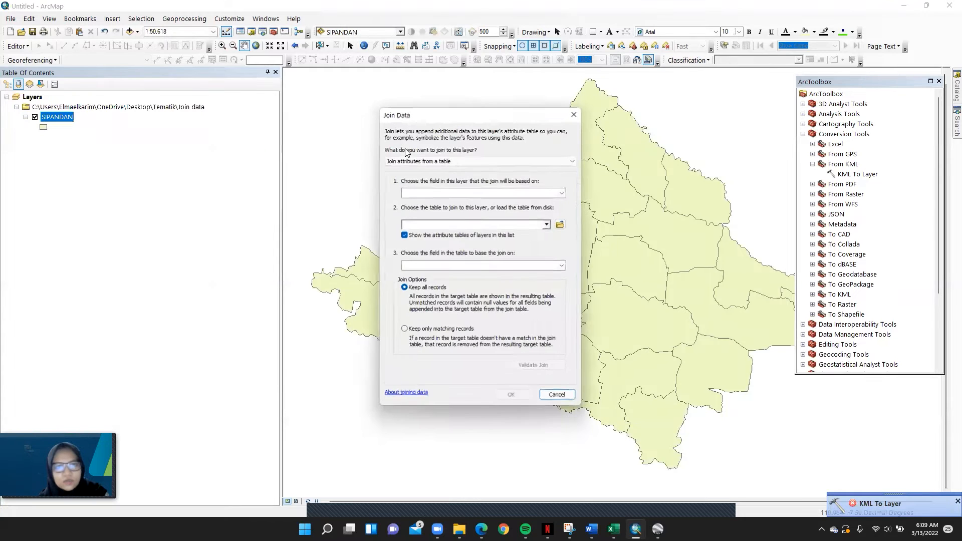
{"action": "left_click", "coordinate": [563, 194]}
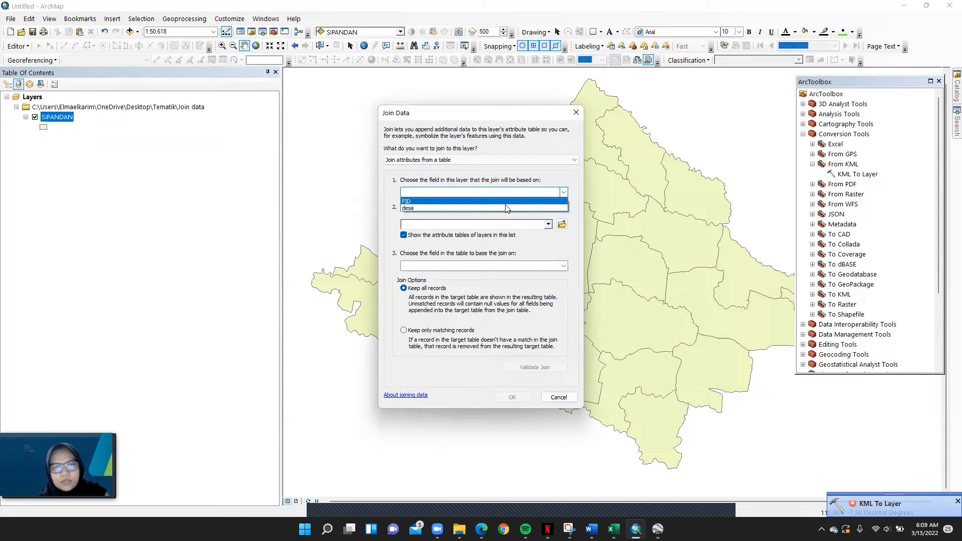
{"action": "left_click", "coordinate": [447, 208]}
{"action": "left_click", "coordinate": [562, 225]}
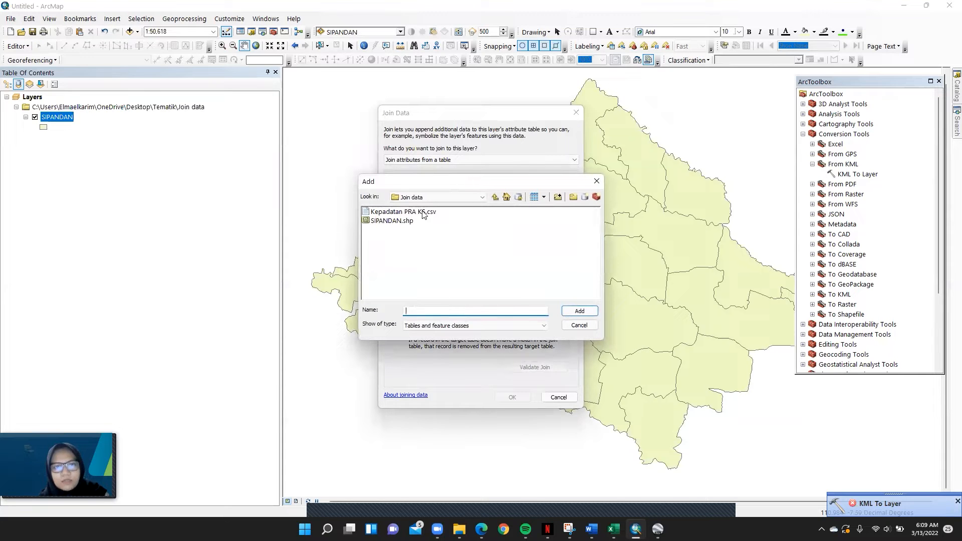
{"action": "left_click", "coordinate": [403, 212]}
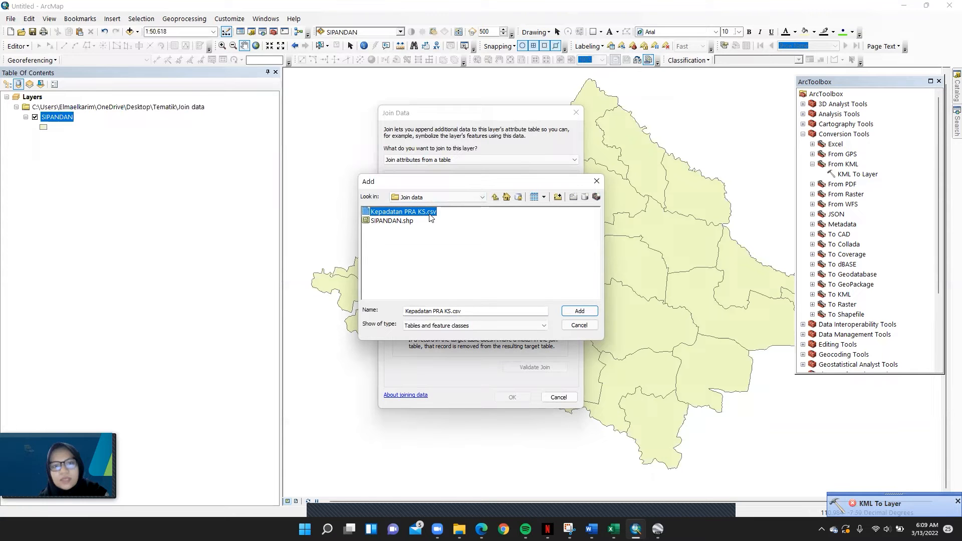
{"action": "left_click", "coordinate": [579, 311]}
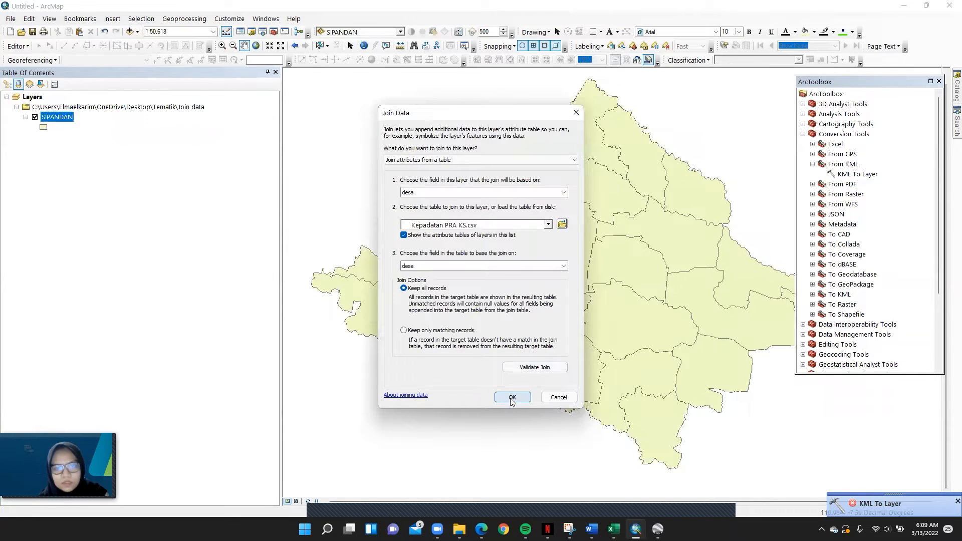
{"action": "left_click", "coordinate": [512, 399]}
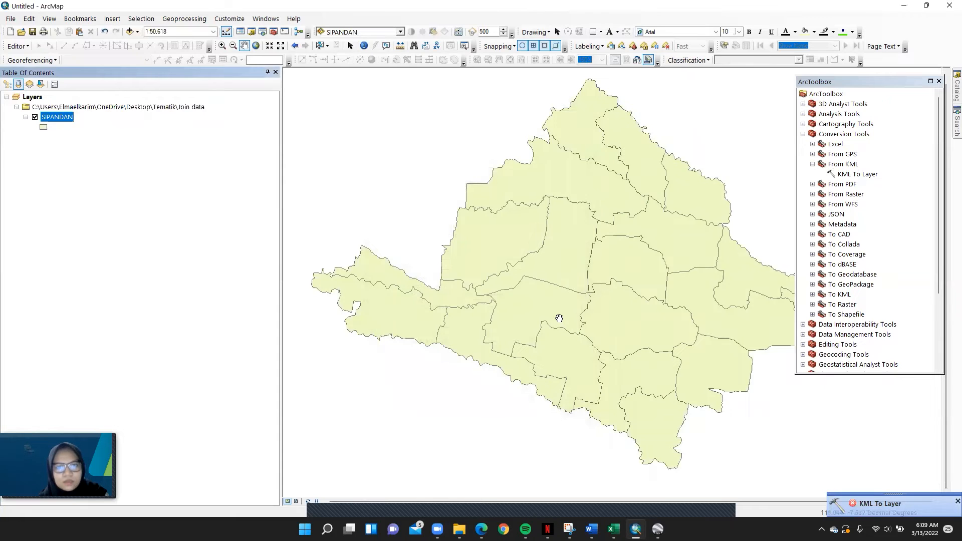
Examine the joined Kepadatan and Pra Ks columns in SIPANDAN's attribute table and close the table.
{"action": "right_click", "coordinate": [53, 120]}
{"action": "left_click", "coordinate": [178, 146]}
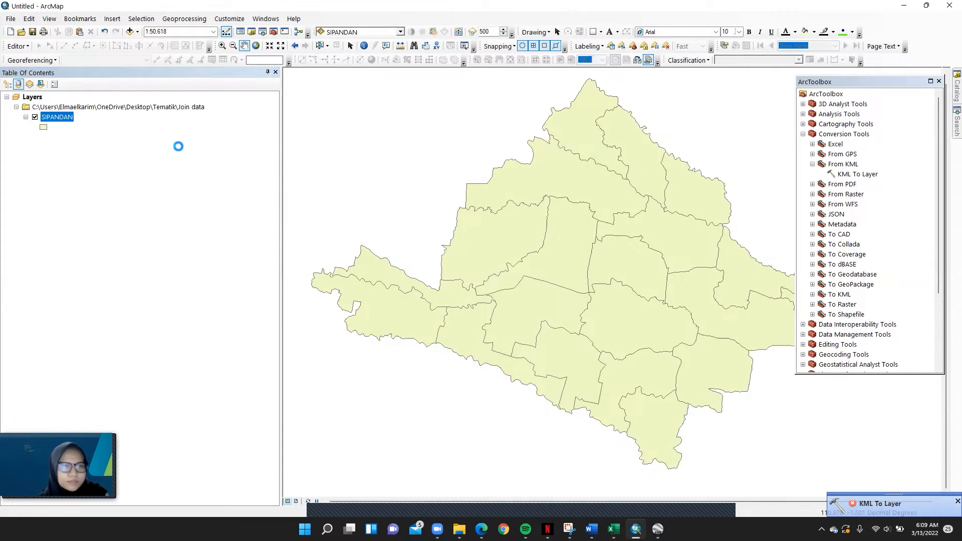
{"action": "left_click_drag", "start_coordinate": [749, 90], "coordinate": [492, 89]}
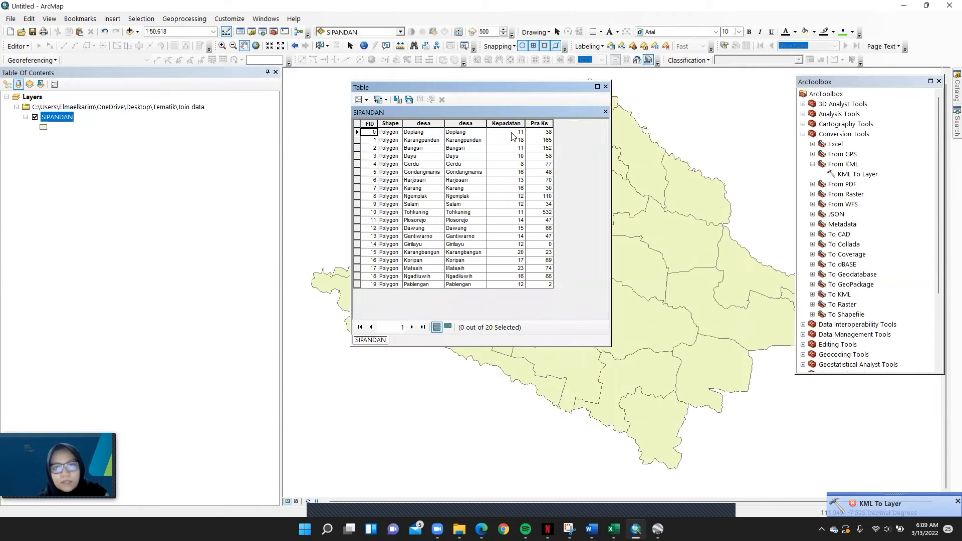
{"action": "left_click", "coordinate": [605, 112]}
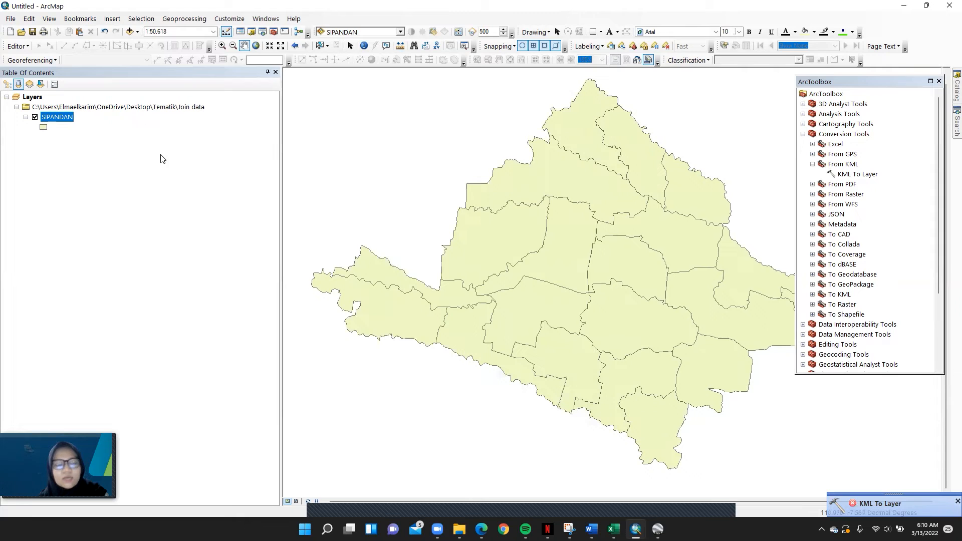
Set SIPANDAN's symbology to graduated colors based on the Kepadatan field with 3 classes.
{"action": "right_click", "coordinate": [50, 119]}
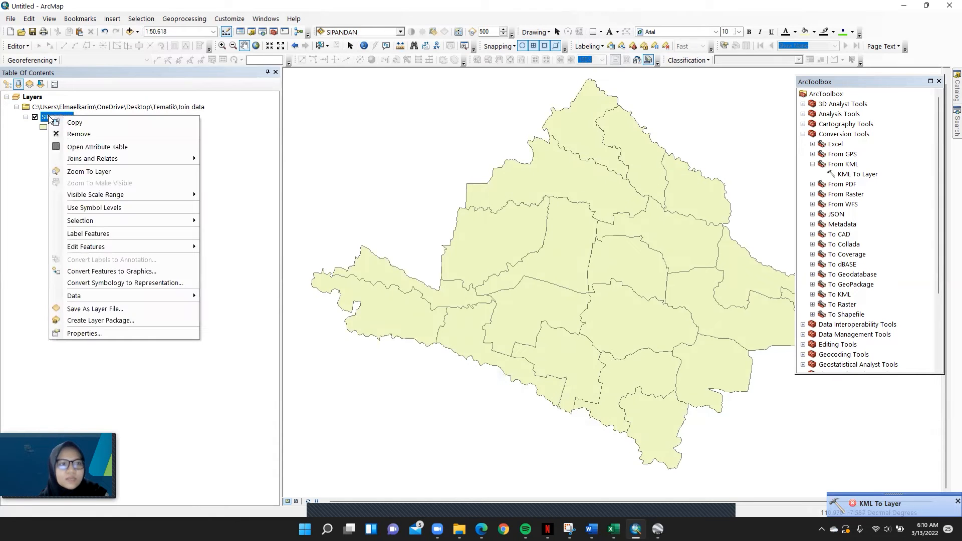
{"action": "left_click", "coordinate": [117, 334]}
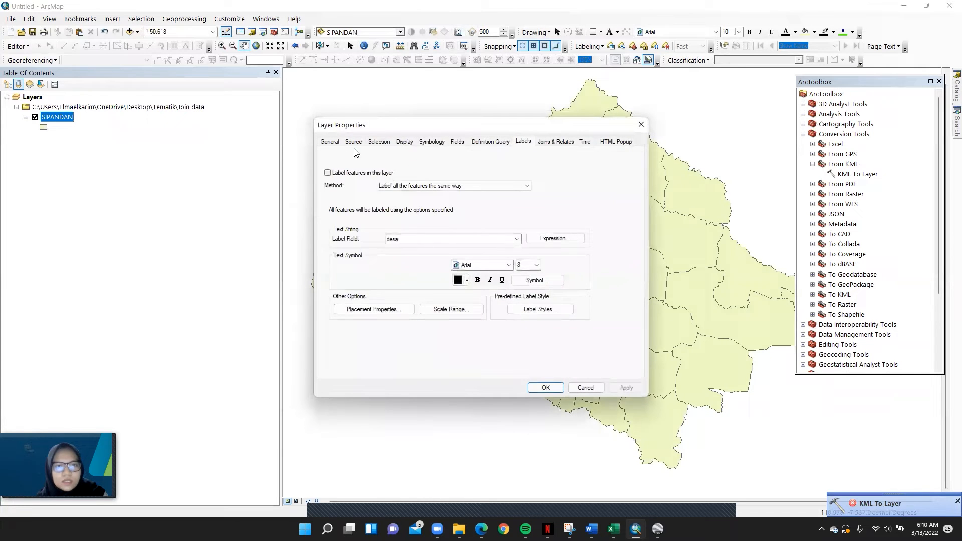
{"action": "left_click", "coordinate": [429, 142]}
{"action": "left_click", "coordinate": [335, 184]}
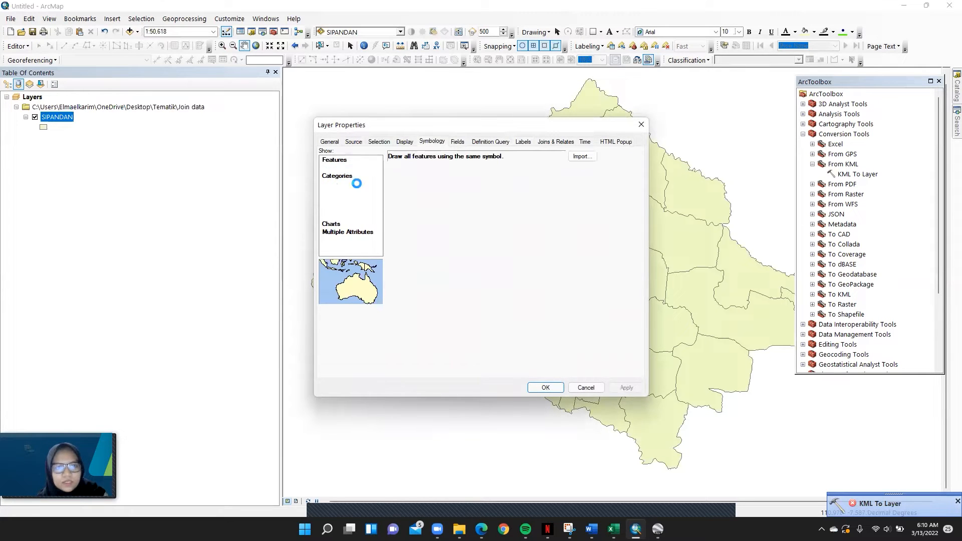
{"action": "left_click", "coordinate": [437, 180]}
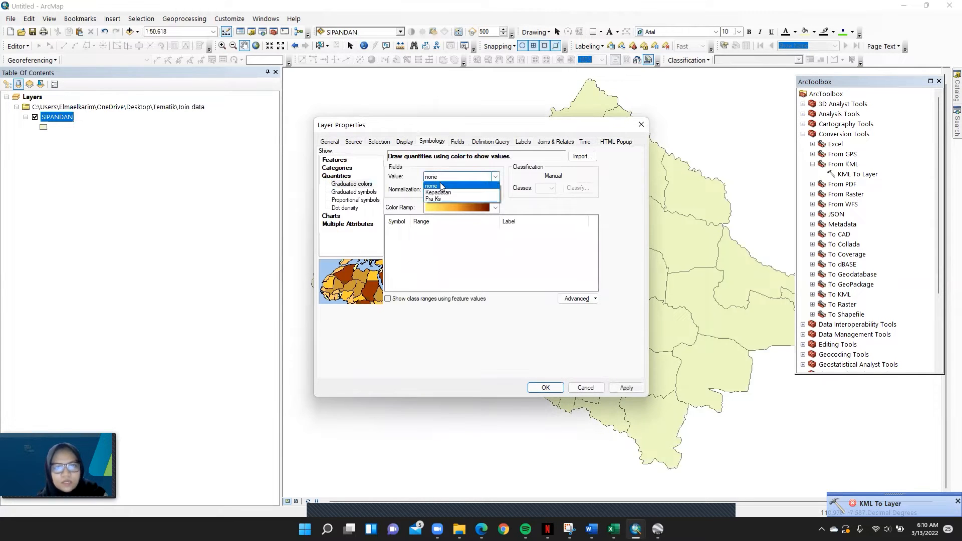
{"action": "left_click", "coordinate": [453, 198]}
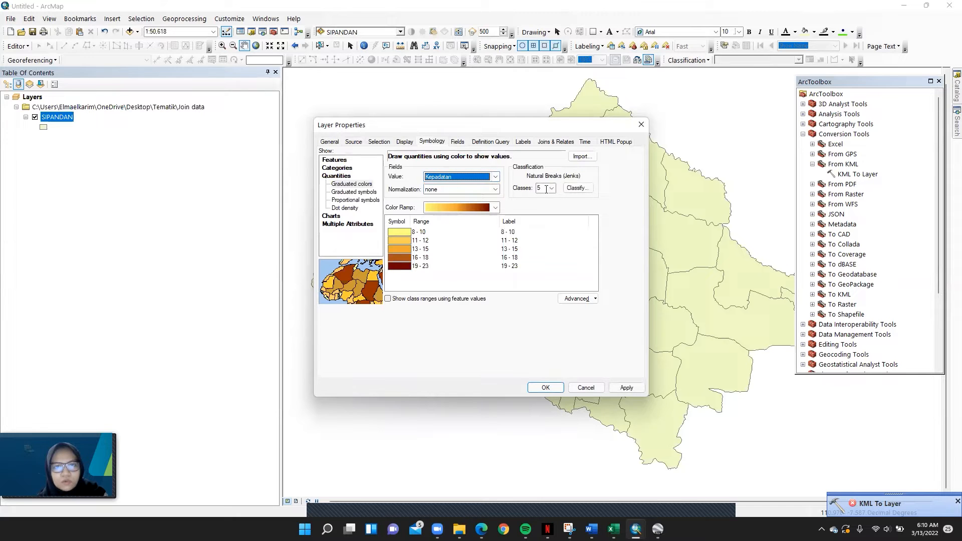
{"action": "left_click", "coordinate": [546, 189]}
{"action": "left_click", "coordinate": [551, 188]}
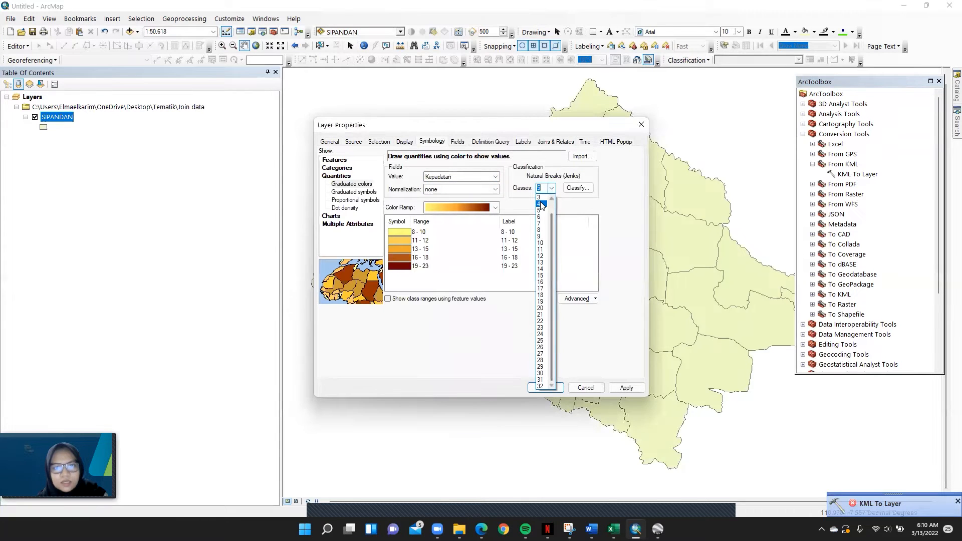
{"action": "left_click", "coordinate": [539, 198]}
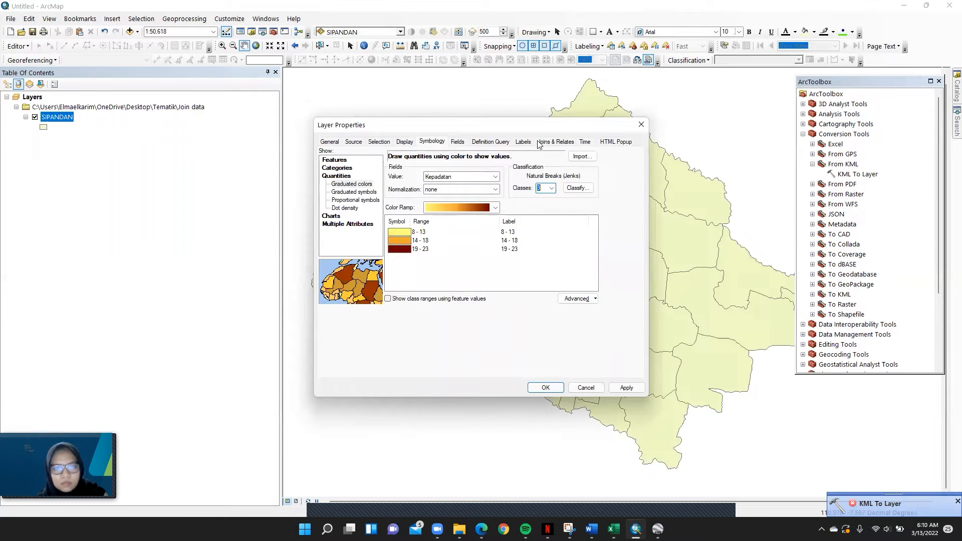
Turn on feature labels from the desa field, apply the layer settings and view the labelled Kepadatan map.
{"action": "left_click", "coordinate": [523, 142]}
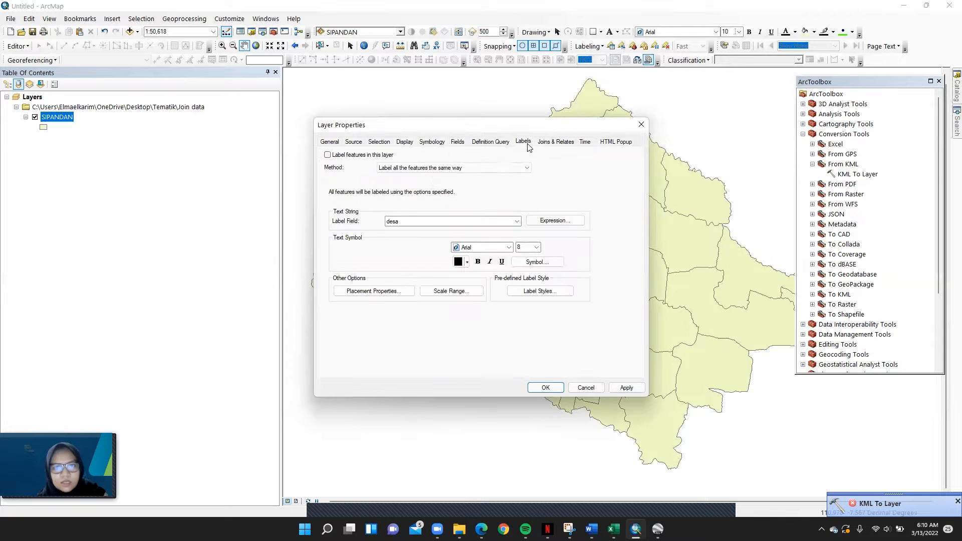
{"action": "left_click", "coordinate": [327, 155]}
{"action": "left_click", "coordinate": [626, 387]}
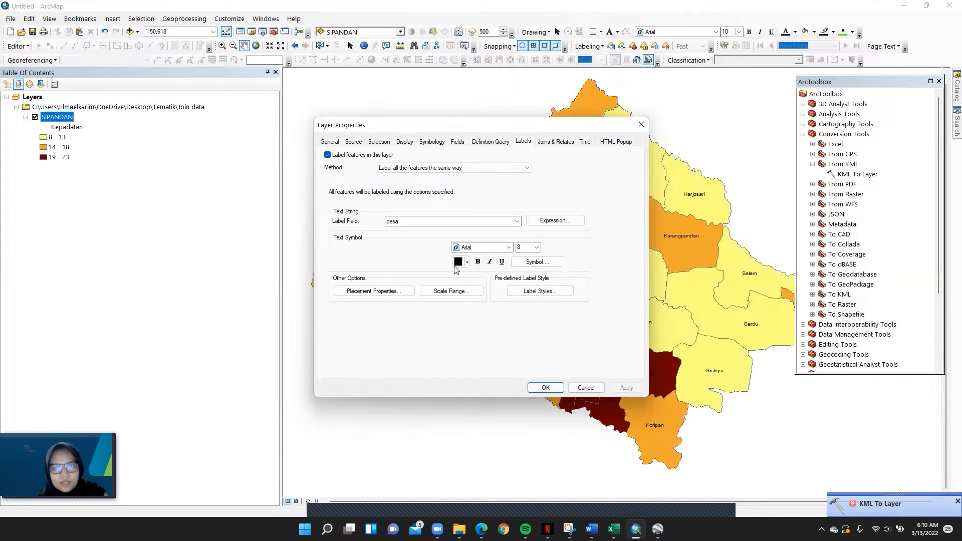
{"action": "left_click", "coordinate": [641, 125]}
{"action": "left_click_drag", "start_coordinate": [646, 169], "coordinate": [607, 149]}
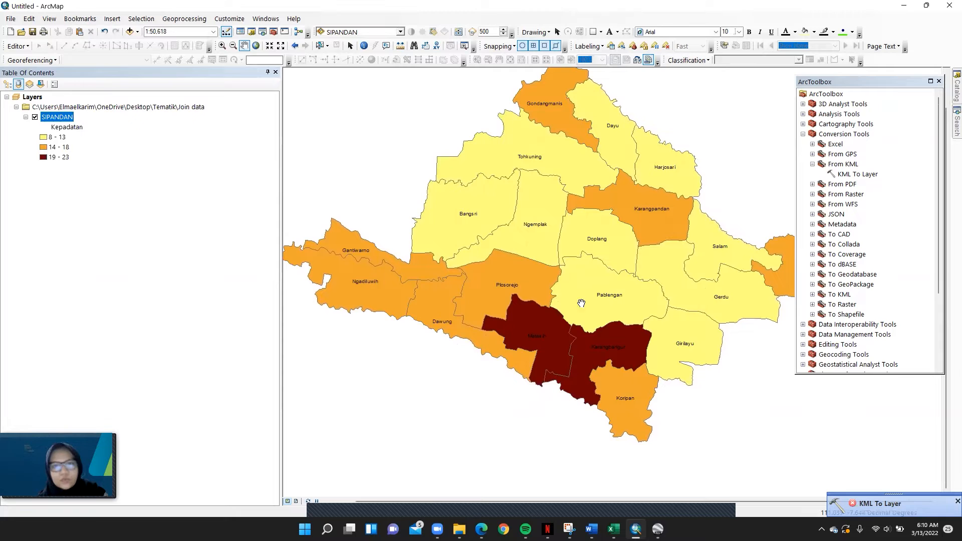
{"action": "left_click_drag", "start_coordinate": [588, 260], "coordinate": [598, 269]}
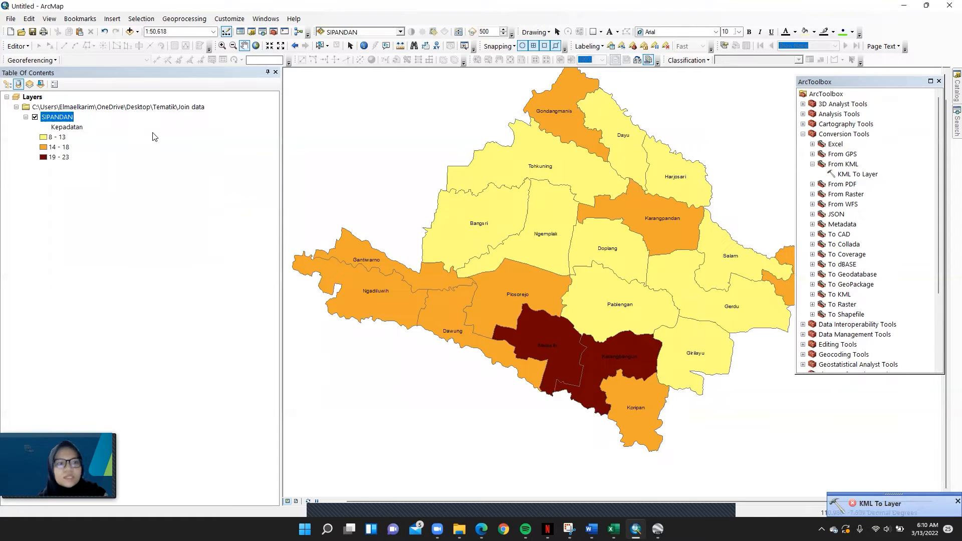
Change SIPANDAN's graduated colors to the Pra Ks field with the yellow-green-blue color ramp and apply the settings.
{"action": "right_click", "coordinate": [54, 117]}
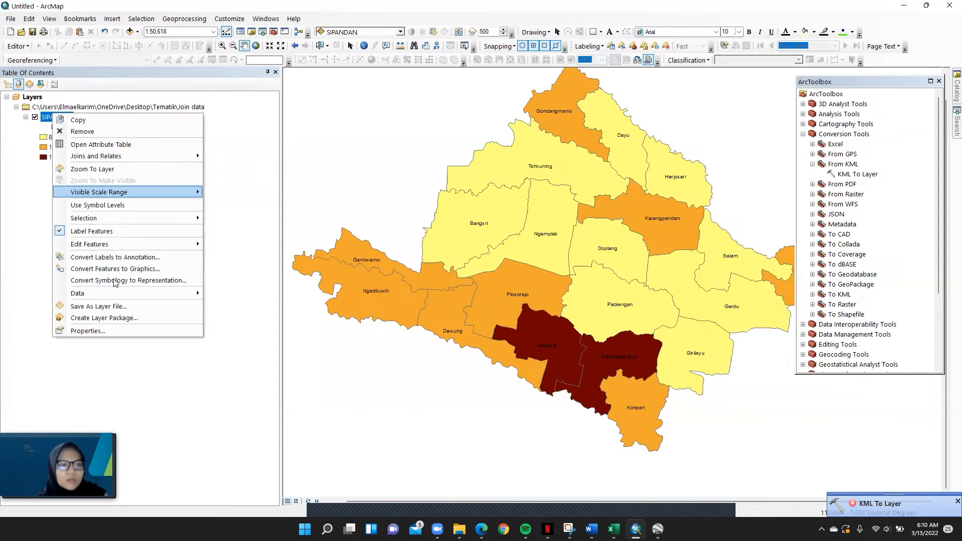
{"action": "left_click", "coordinate": [106, 331]}
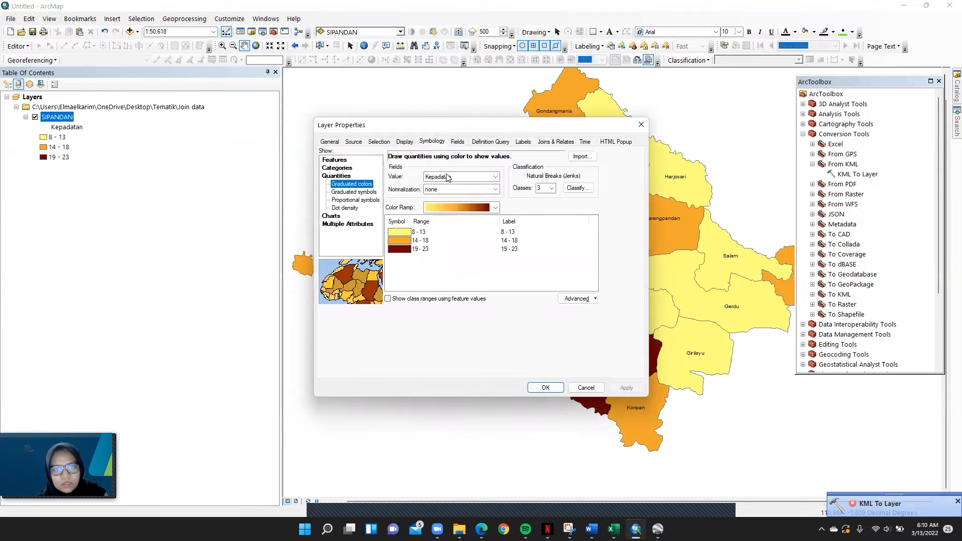
{"action": "left_click", "coordinate": [450, 178]}
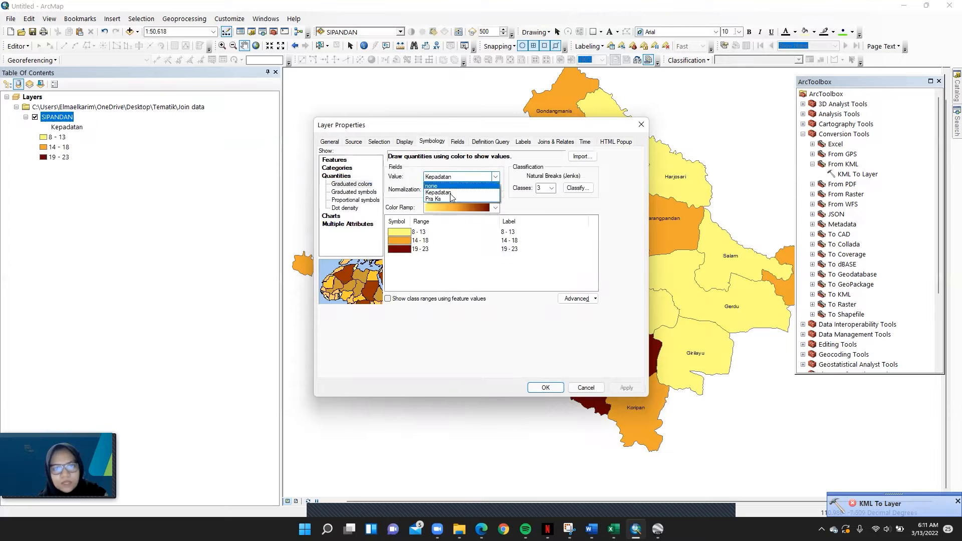
{"action": "left_click", "coordinate": [450, 193]}
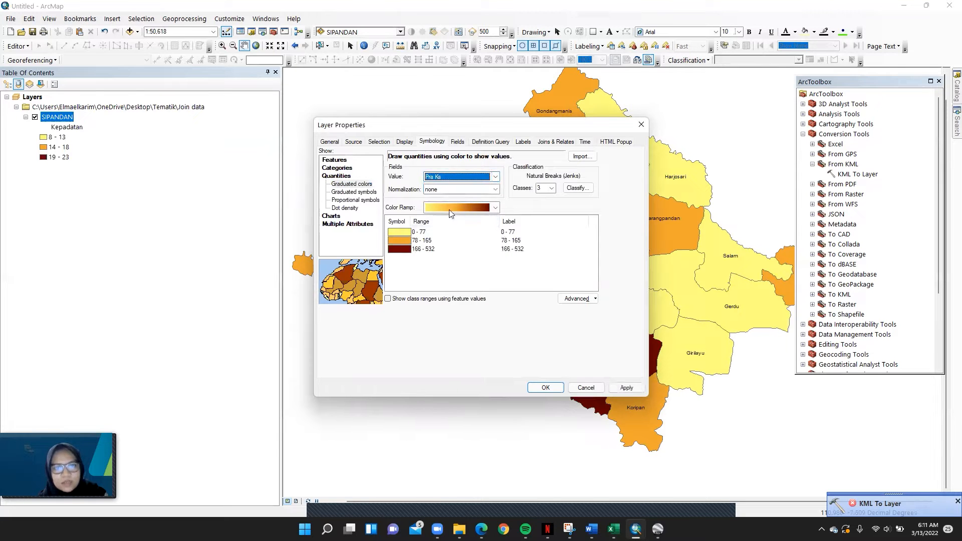
{"action": "left_click", "coordinate": [495, 207]}
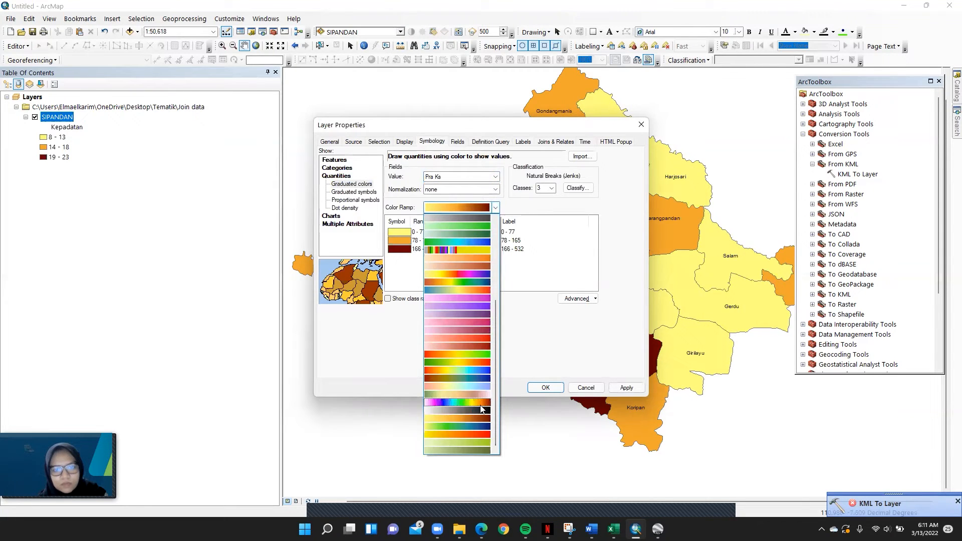
{"action": "left_click", "coordinate": [446, 426]}
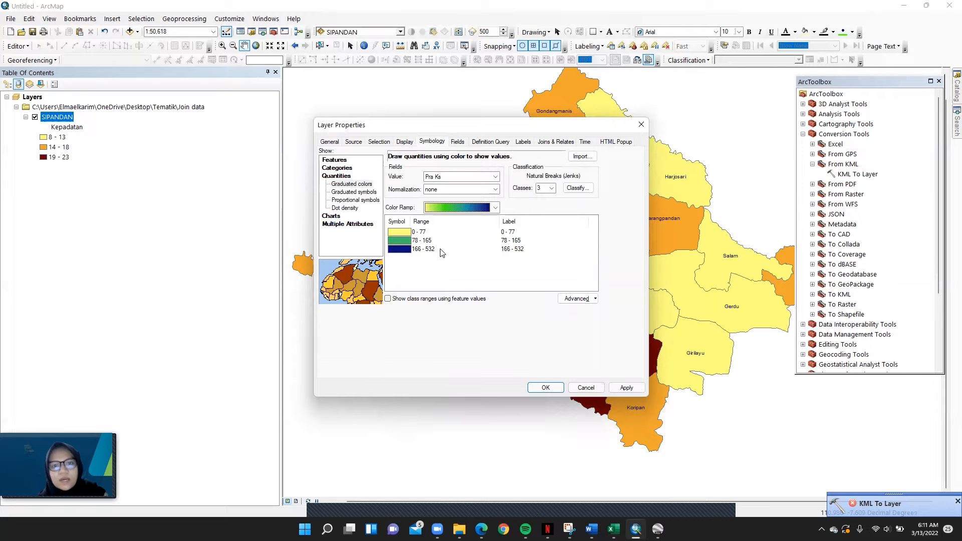
{"action": "left_click", "coordinate": [426, 240]}
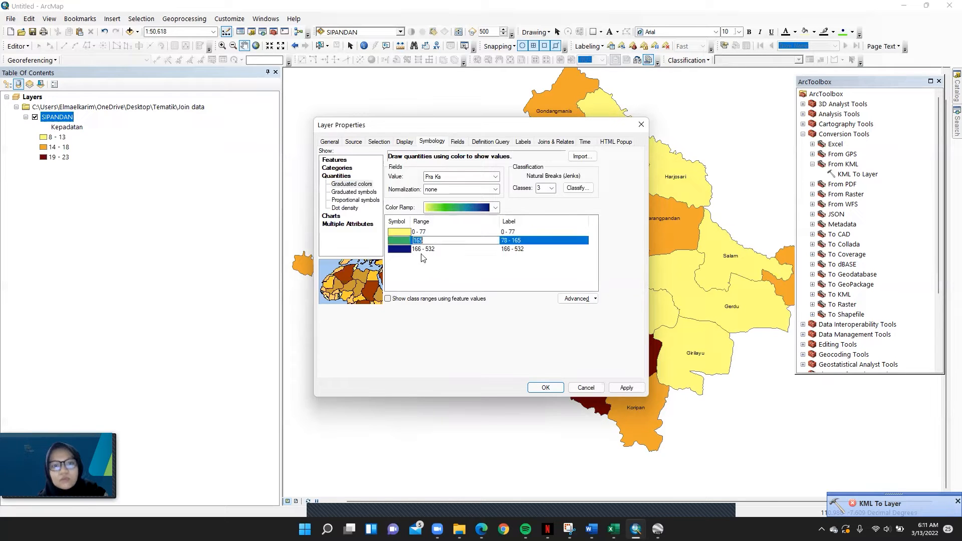
{"action": "left_click", "coordinate": [432, 259]}
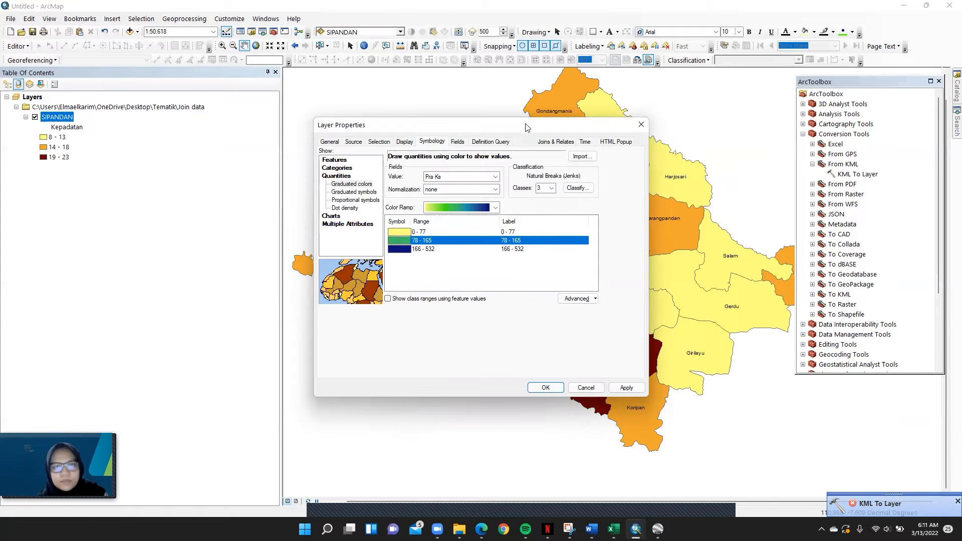
{"action": "left_click", "coordinate": [626, 387]}
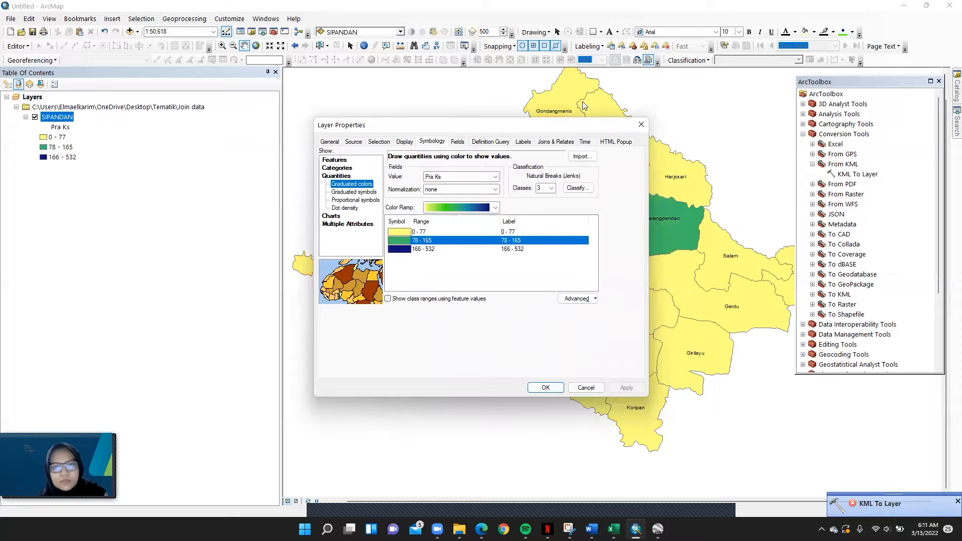
{"action": "left_click", "coordinate": [639, 125]}
{"action": "mouse_move", "coordinate": [582, 186]}
{"action": "left_mouse_down"}
{"action": "mouse_move", "coordinate": [578, 160]}
{"action": "mouse_move", "coordinate": [580, 178]}
{"action": "left_mouse_up"}
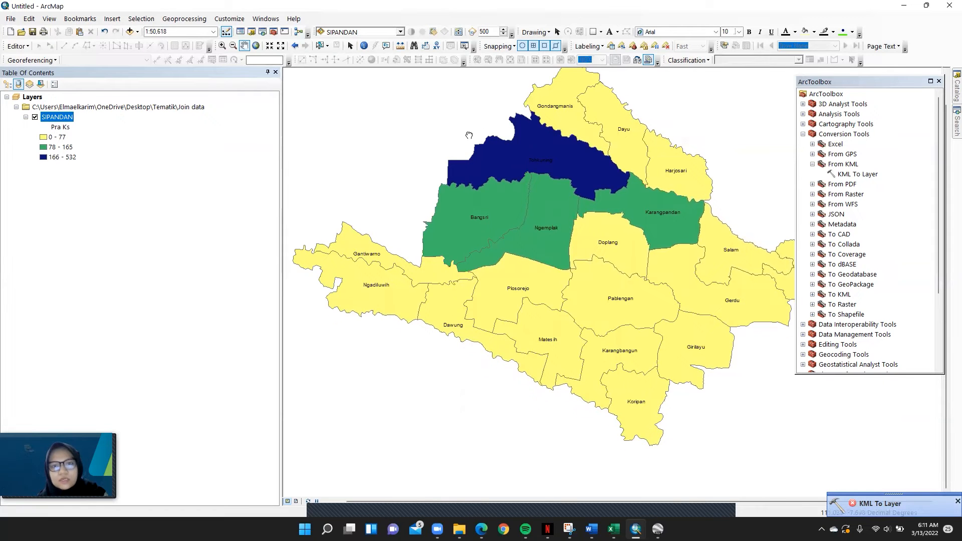
{"action": "left_click_drag", "start_coordinate": [469, 135], "coordinate": [479, 154]}
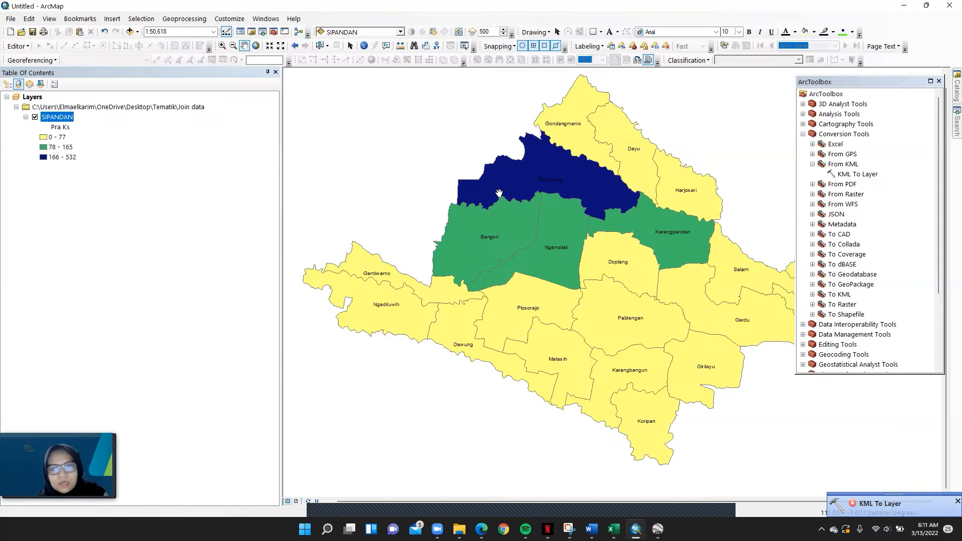
{"action": "mouse_move", "coordinate": [496, 193]}
{"action": "left_mouse_down"}
{"action": "mouse_move", "coordinate": [483, 202]}
{"action": "mouse_move", "coordinate": [493, 191]}
{"action": "left_mouse_up"}
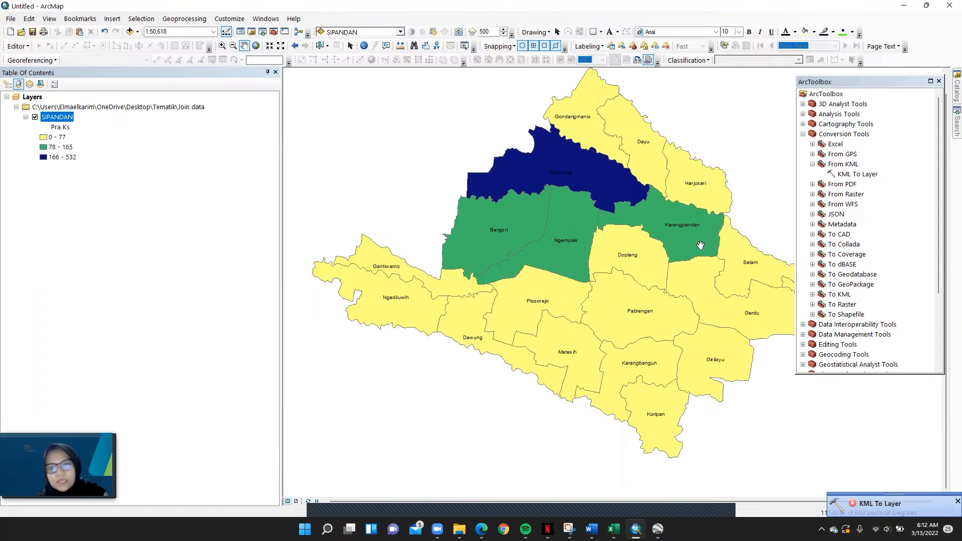
{"action": "left_click_drag", "start_coordinate": [687, 214], "coordinate": [675, 235]}
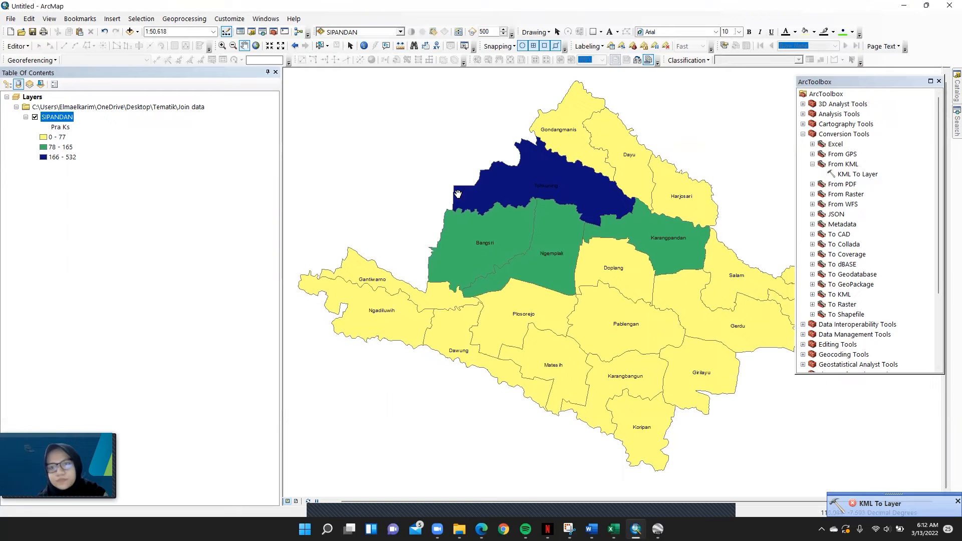
{"action": "mouse_move", "coordinate": [591, 529]}
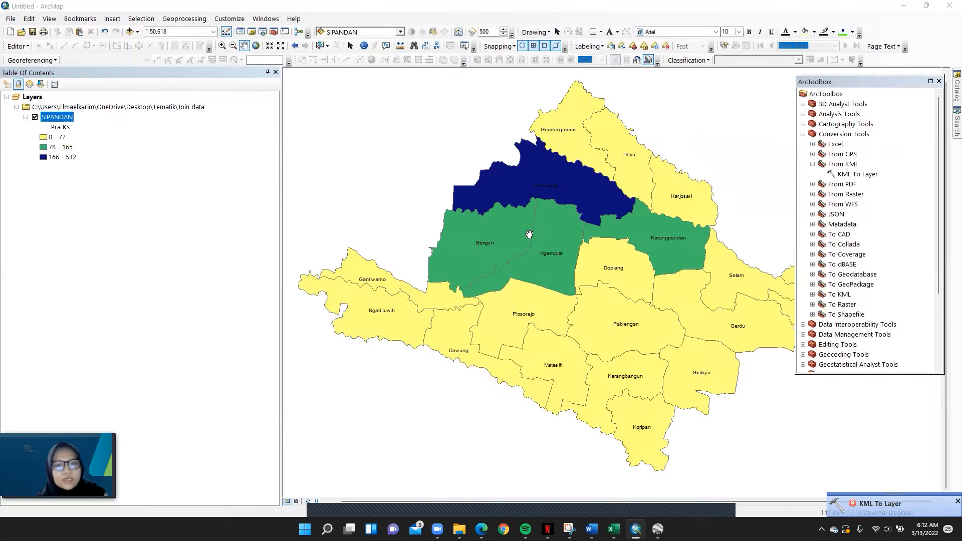
Change SIPANDAN's graduated colors to the Kepadatan field with the yellow-orange-dark red color ramp and apply the settings.
{"action": "left_click_drag", "start_coordinate": [526, 220], "coordinate": [534, 218]}
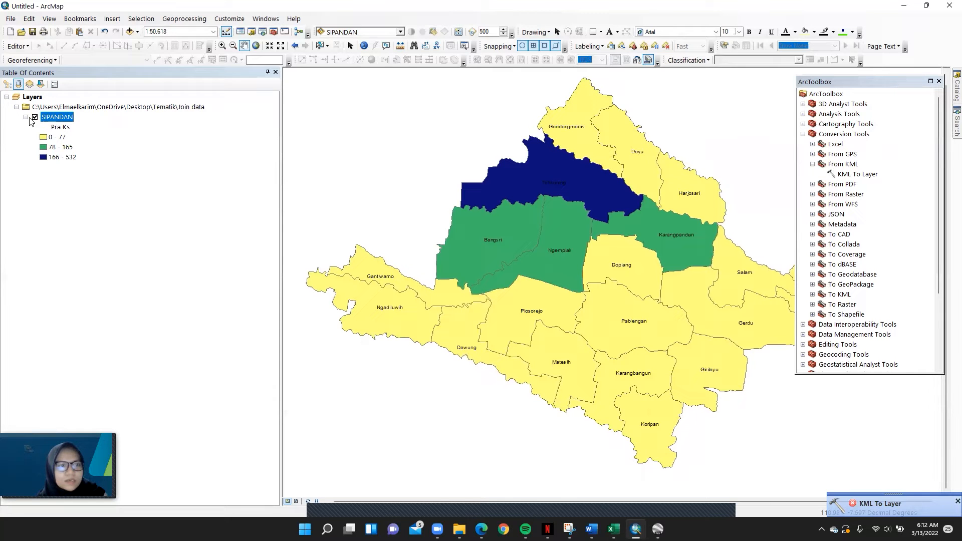
{"action": "right_click", "coordinate": [46, 119]}
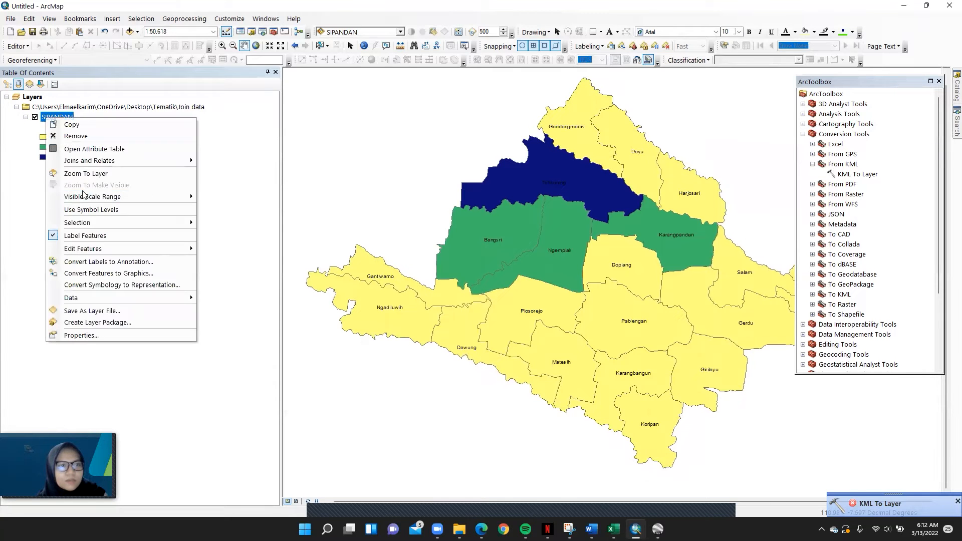
{"action": "left_click", "coordinate": [97, 333]}
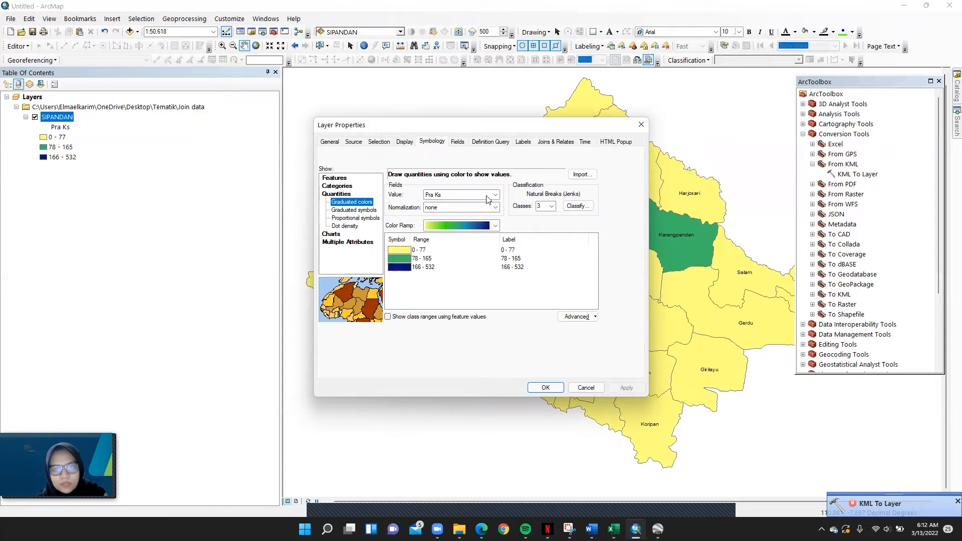
{"action": "left_click", "coordinate": [486, 196]}
{"action": "left_click", "coordinate": [482, 211]}
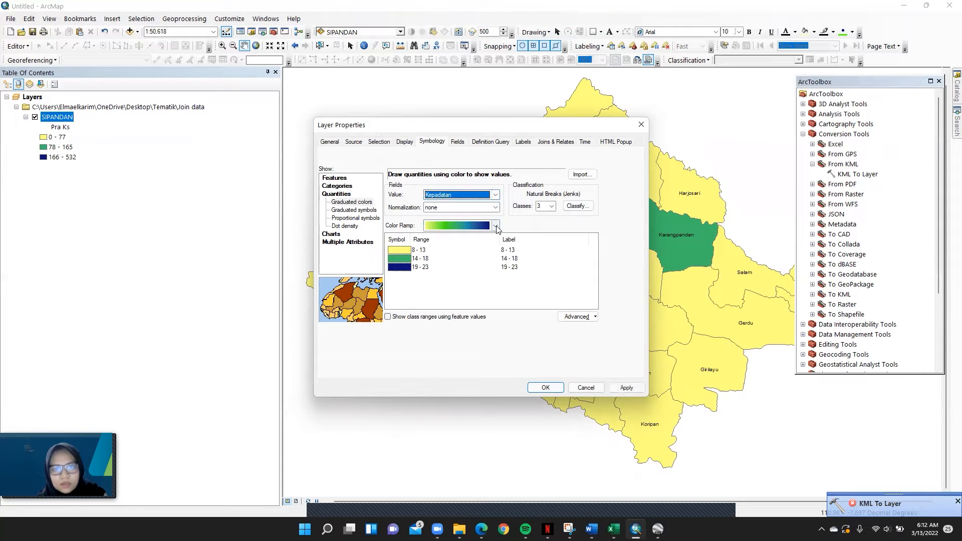
{"action": "left_click", "coordinate": [495, 225]}
{"action": "left_click", "coordinate": [474, 449]}
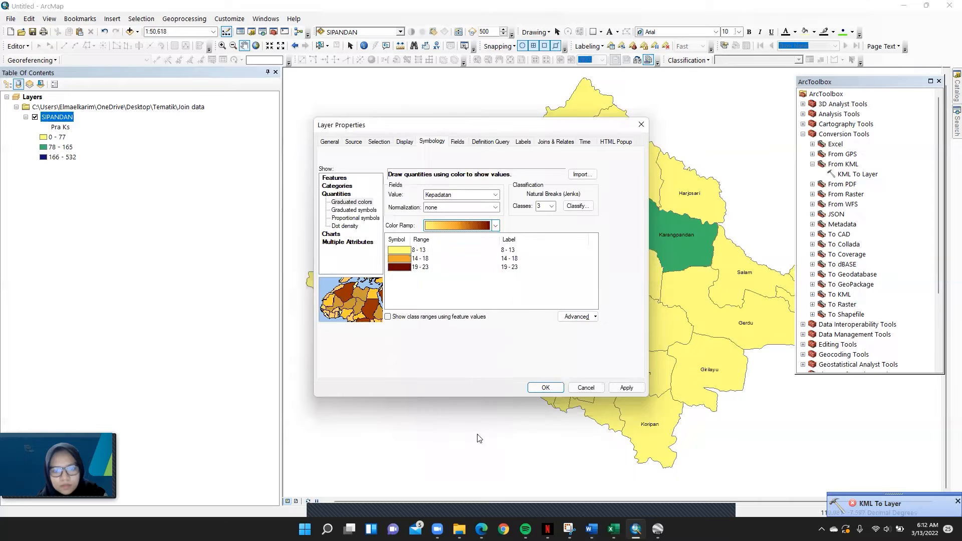
{"action": "left_click", "coordinate": [546, 387]}
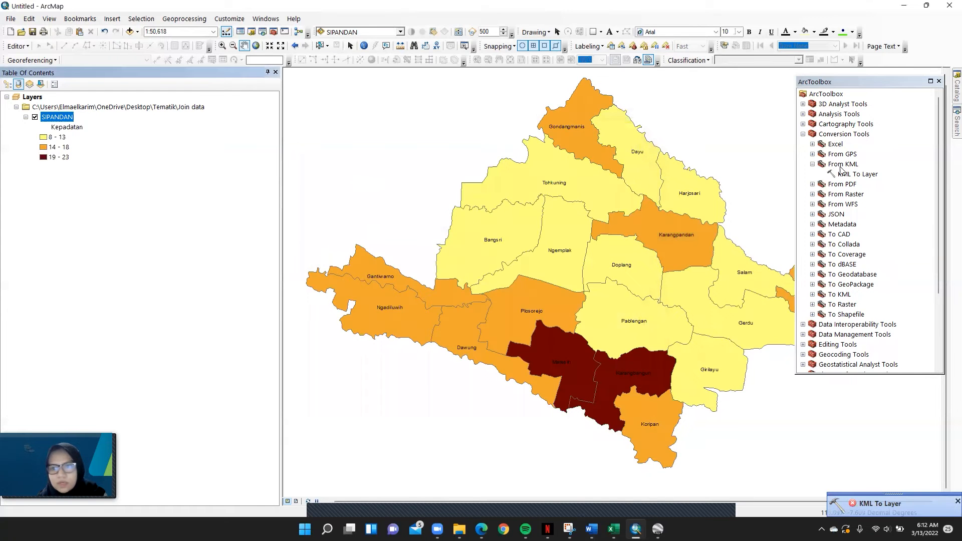
Set up a KML To Layer conversion with pendidikan.kmz from the Tematik\Googe earth folder as input.
{"action": "left_click", "coordinate": [840, 174]}
{"action": "double_click", "coordinate": [839, 173]}
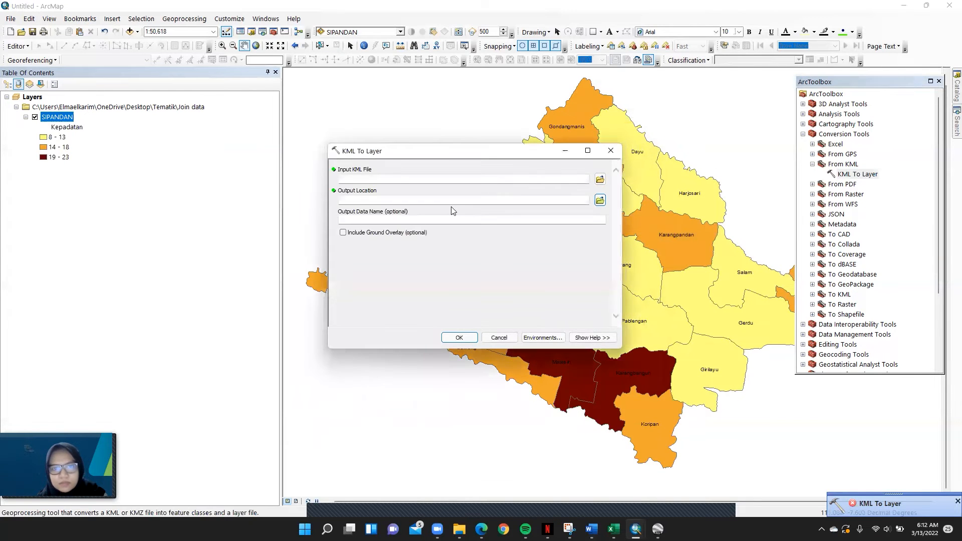
{"action": "left_click", "coordinate": [600, 180]}
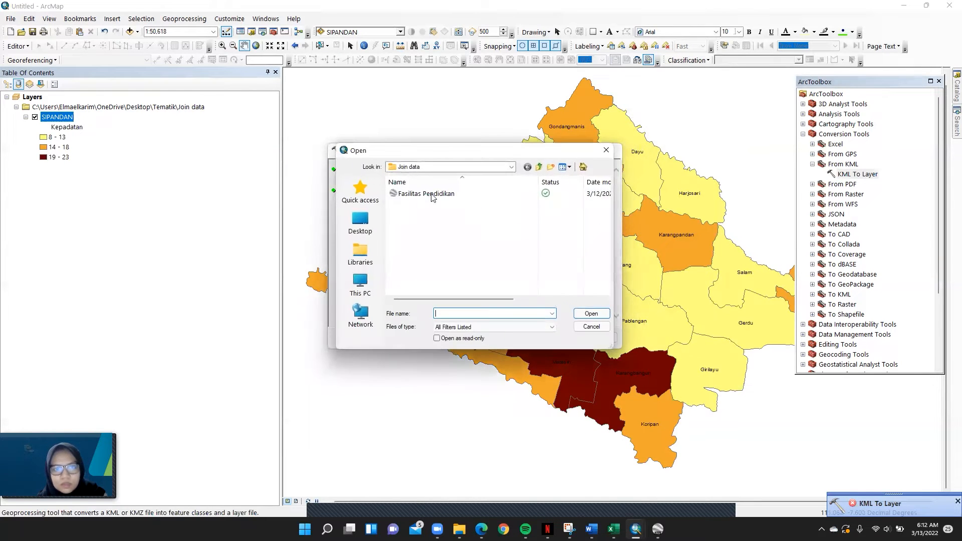
{"action": "left_click", "coordinate": [412, 168]}
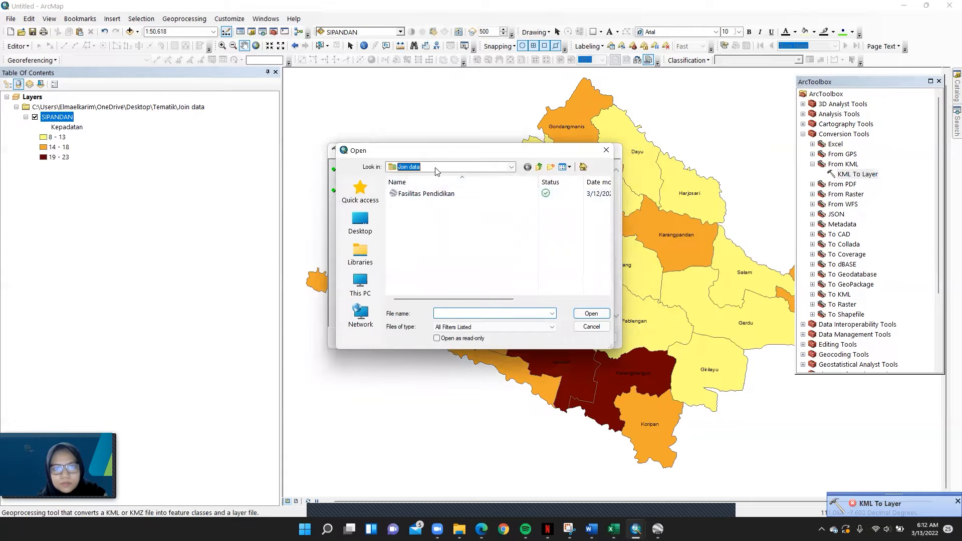
{"action": "left_click", "coordinate": [430, 172]}
{"action": "left_click", "coordinate": [365, 230]}
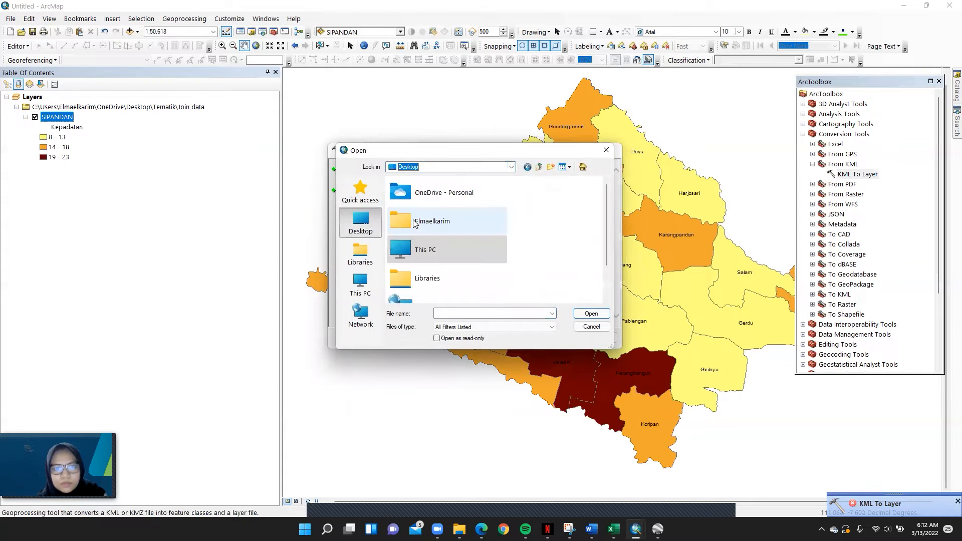
{"action": "scroll", "coordinate": [444, 283], "scroll_direction": "down", "scroll_amount": 2}
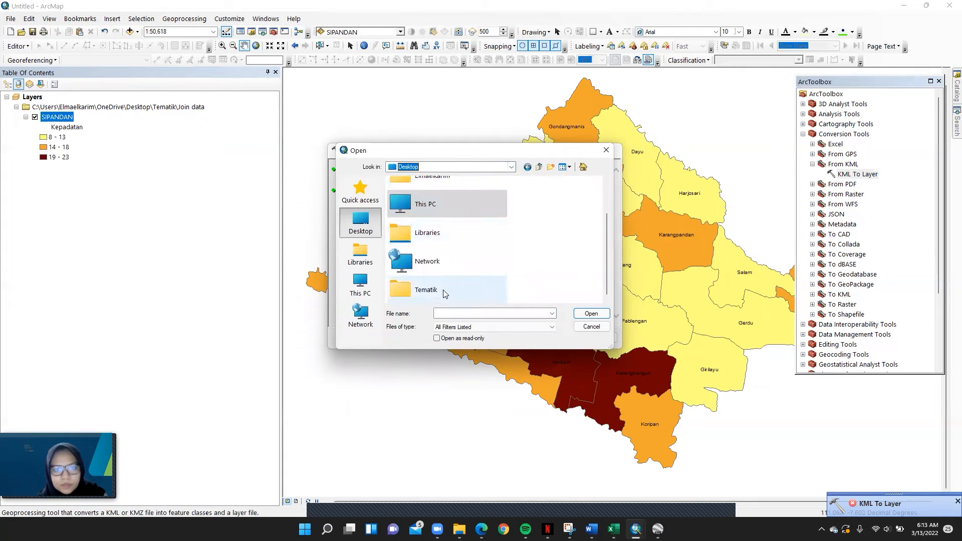
{"action": "double_click", "coordinate": [445, 293]}
{"action": "double_click", "coordinate": [426, 224]}
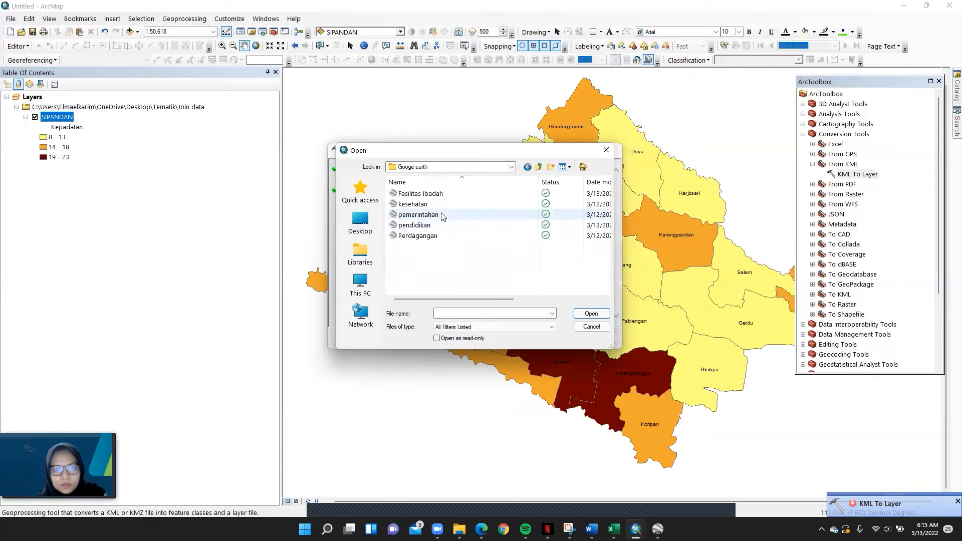
{"action": "left_click", "coordinate": [426, 225]}
{"action": "left_click", "coordinate": [602, 317]}
Name the output data pendidikans, run the conversion and view the school points over the Kepadatan map.
{"action": "left_click", "coordinate": [399, 219]}
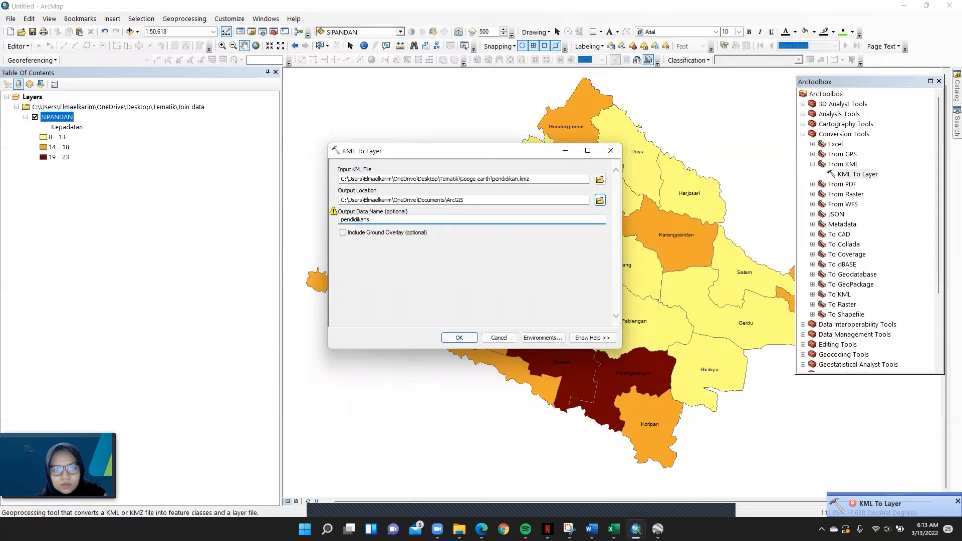
{"action": "left_click", "coordinate": [431, 253]}
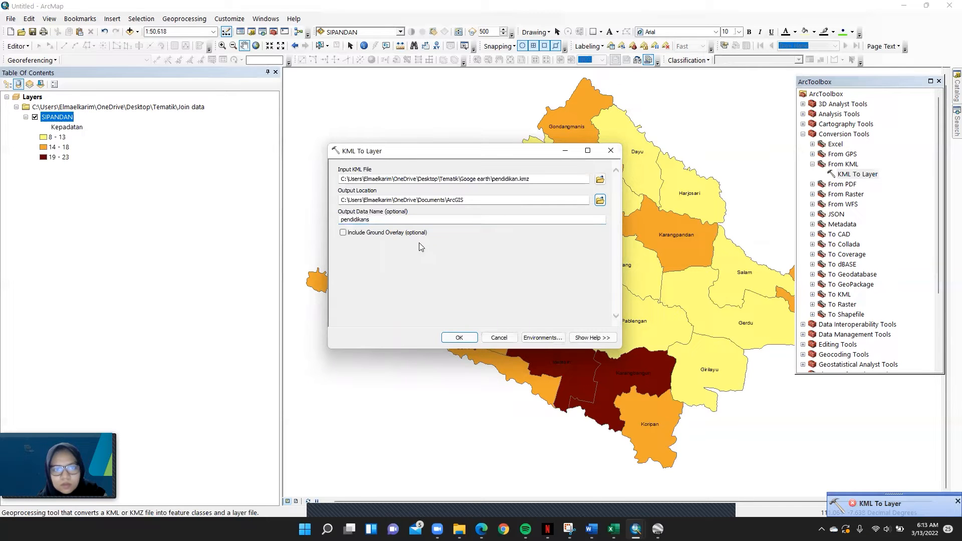
{"action": "left_click", "coordinate": [471, 341]}
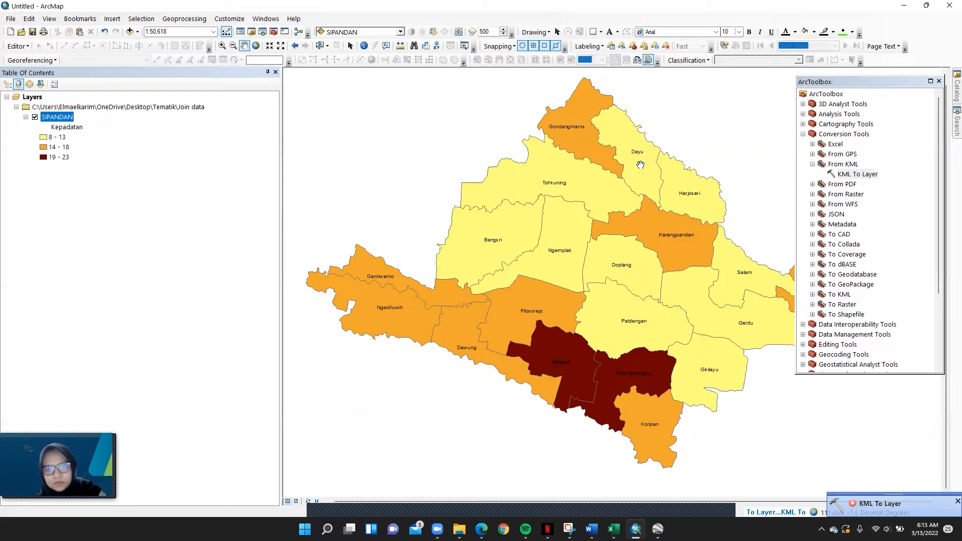
{"action": "left_click_drag", "start_coordinate": [608, 250], "coordinate": [563, 207]}
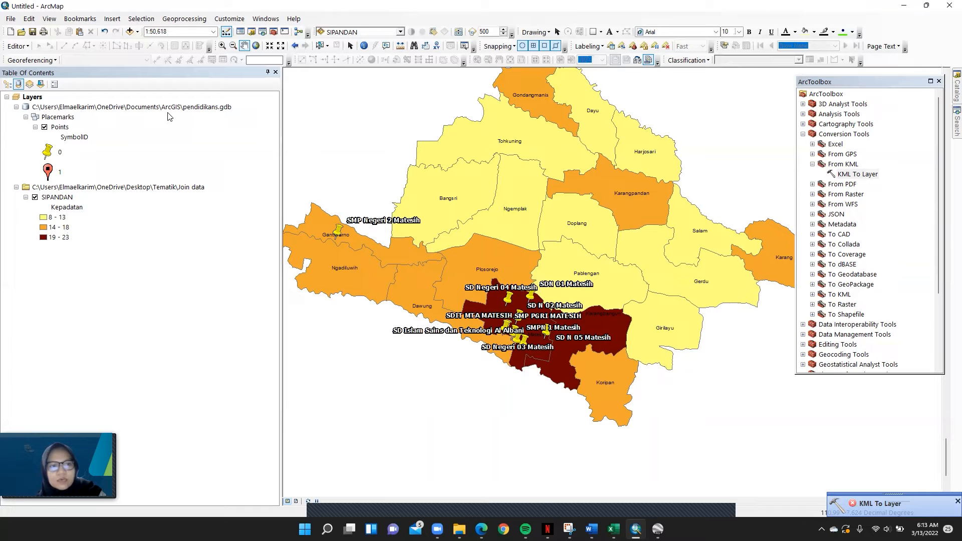
{"action": "left_click_drag", "start_coordinate": [626, 312], "coordinate": [639, 301]}
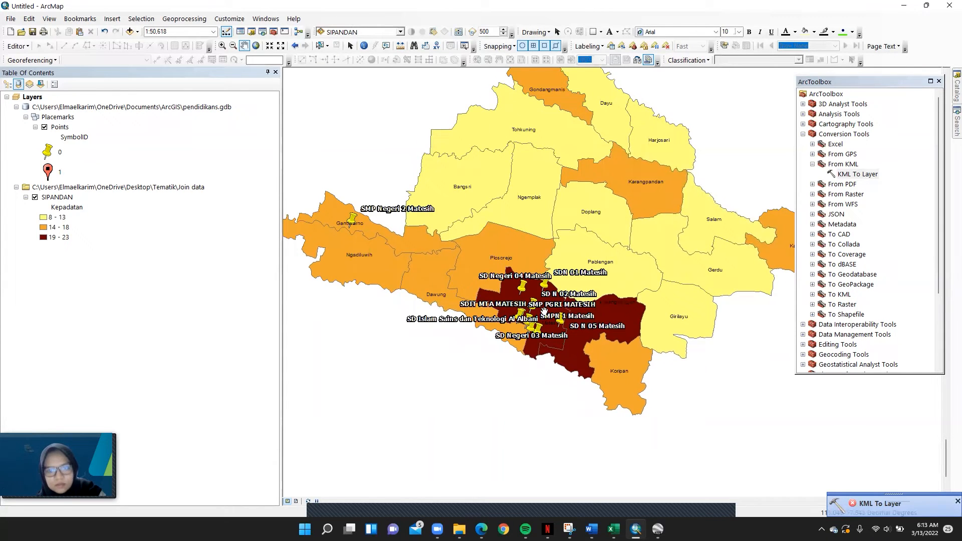
{"action": "left_click_drag", "start_coordinate": [474, 290], "coordinate": [449, 309]}
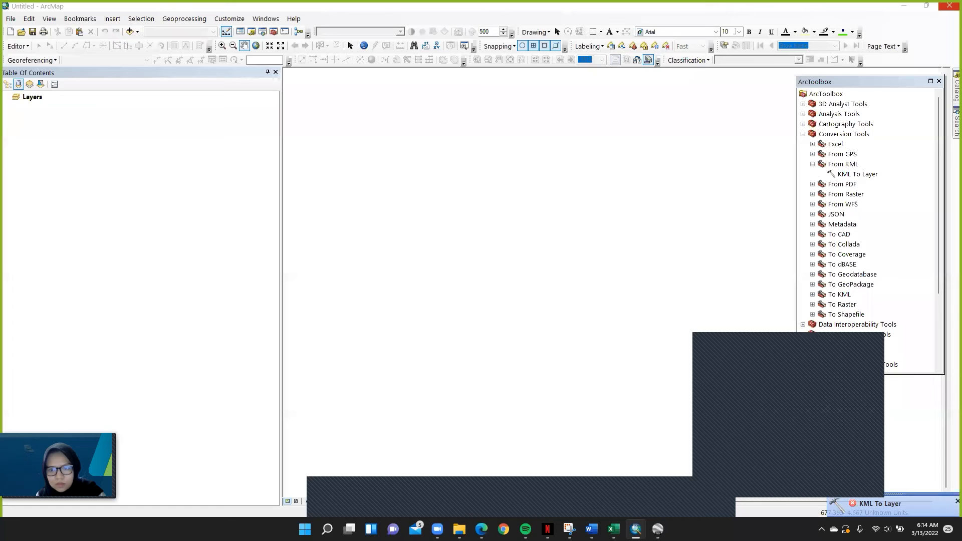
Add the Dessa_Matessih.shp boundary from the Tematik\Bahan Tutupan lahan folder to the empty map.
{"action": "left_click", "coordinate": [351, 136]}
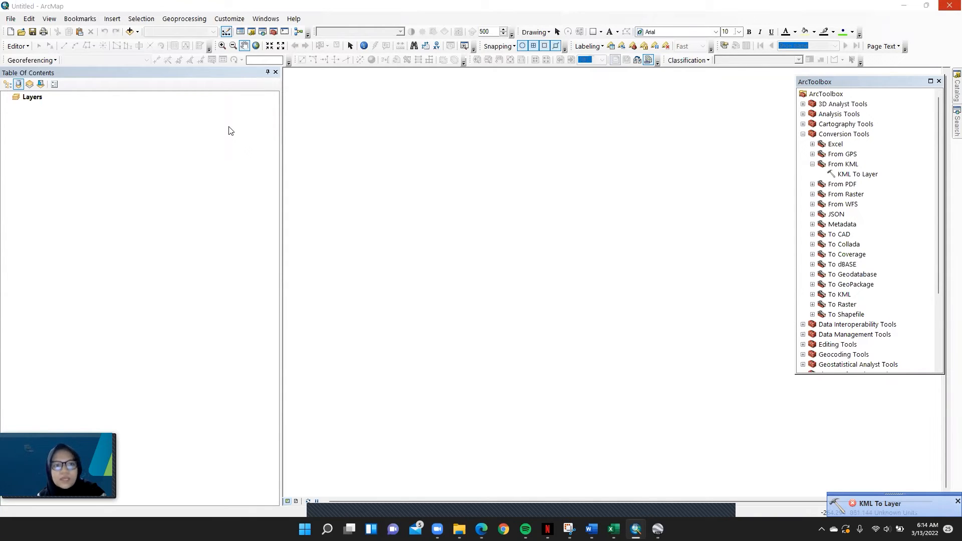
{"action": "left_click", "coordinate": [39, 99]}
{"action": "right_click", "coordinate": [38, 98]}
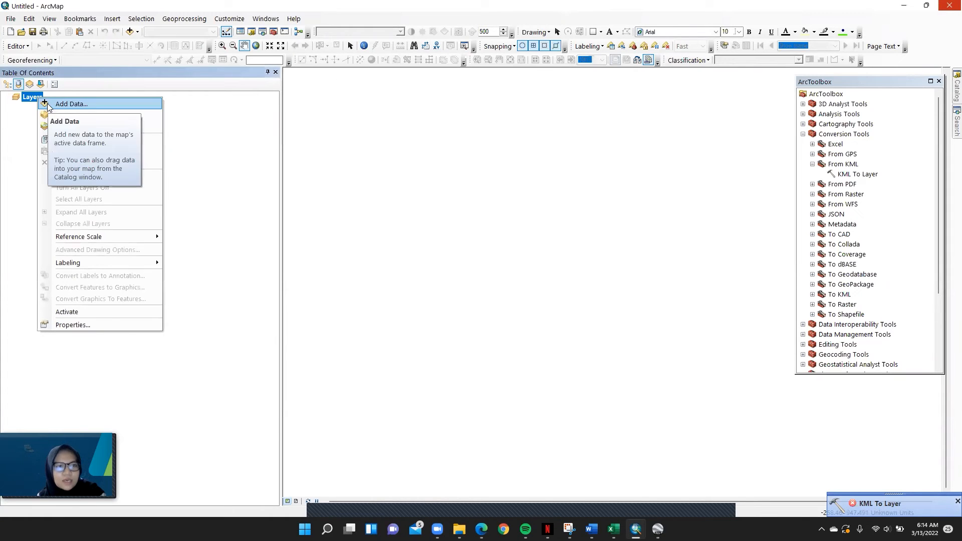
{"action": "left_click", "coordinate": [50, 103]}
{"action": "left_click", "coordinate": [434, 198]}
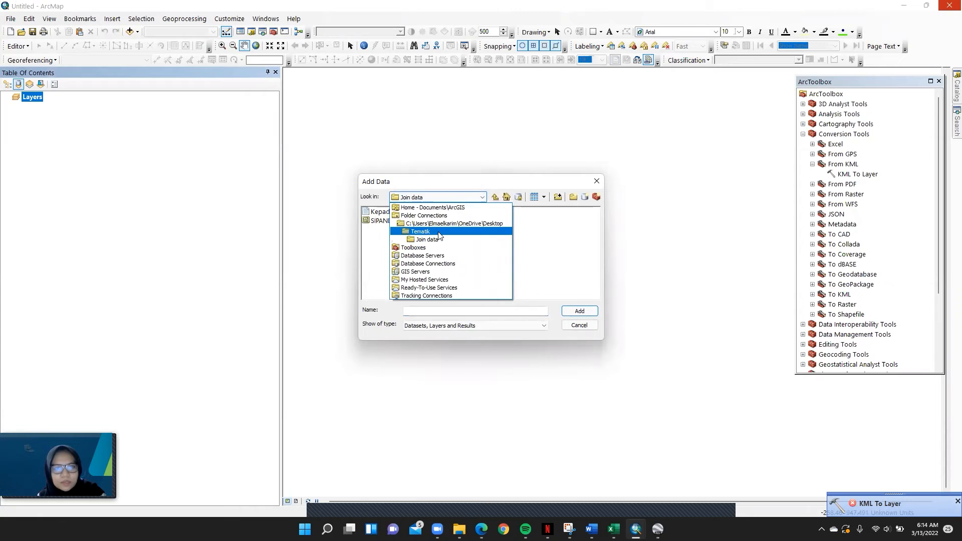
{"action": "left_click", "coordinate": [439, 233]}
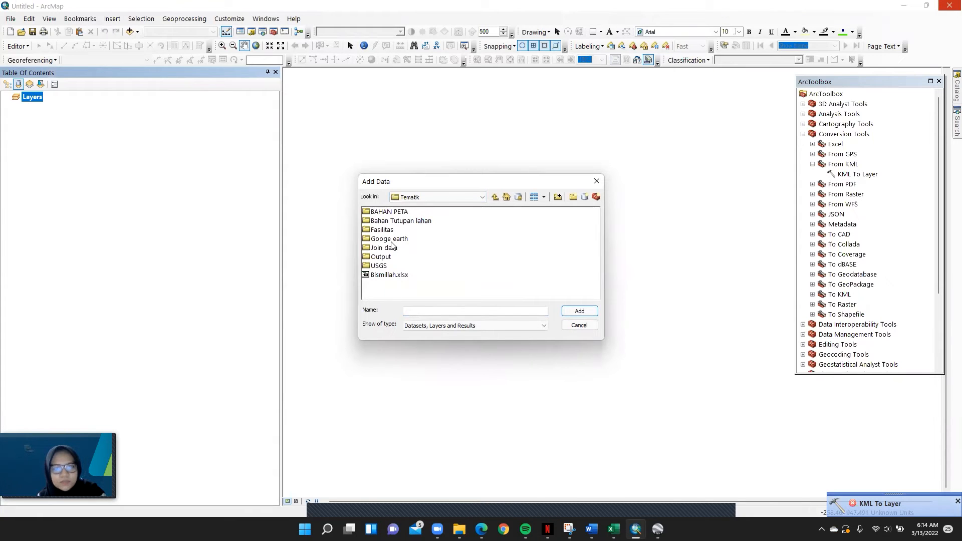
{"action": "left_click", "coordinate": [381, 266]}
{"action": "double_click", "coordinate": [396, 221]}
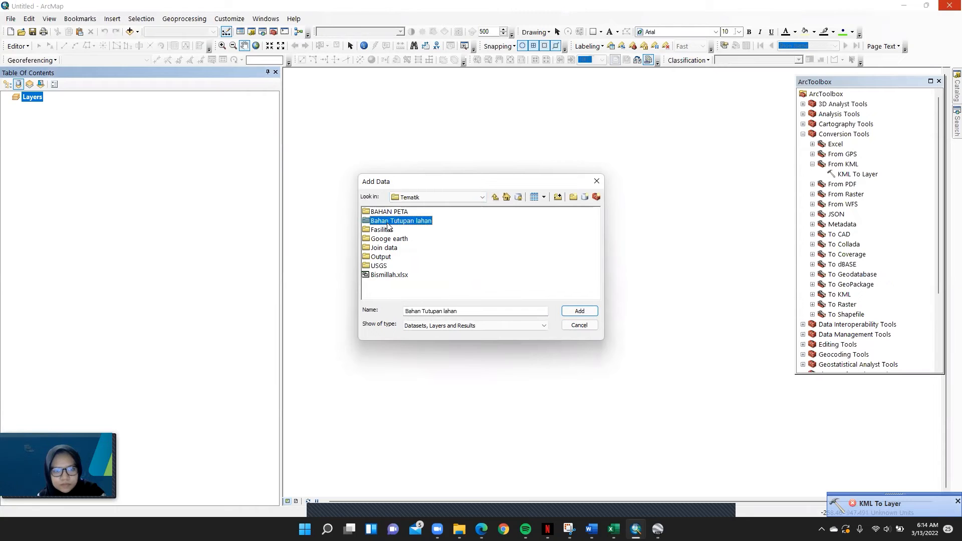
{"action": "left_click", "coordinate": [401, 212]}
{"action": "left_click", "coordinate": [595, 312]}
{"action": "left_click_drag", "start_coordinate": [643, 238], "coordinate": [604, 238]}
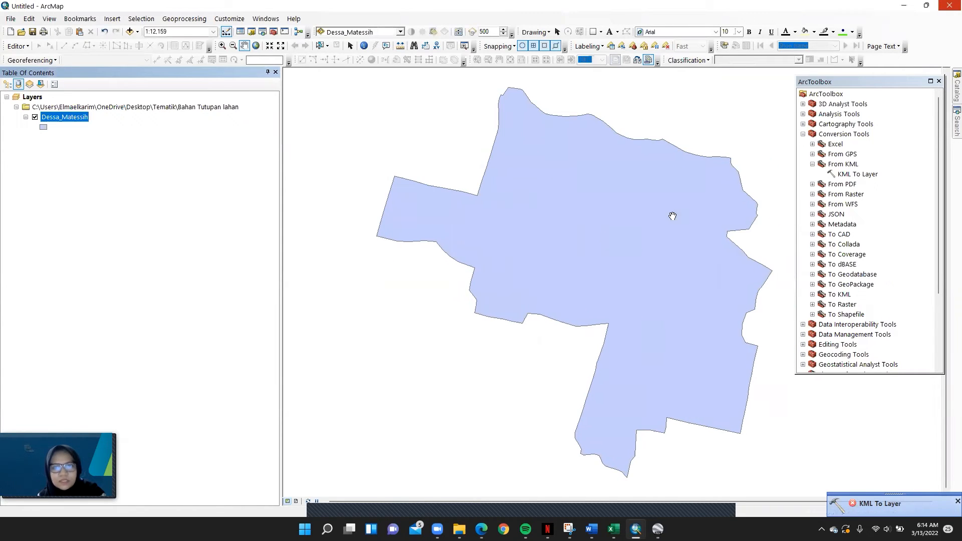
{"action": "right_click", "coordinate": [58, 118]}
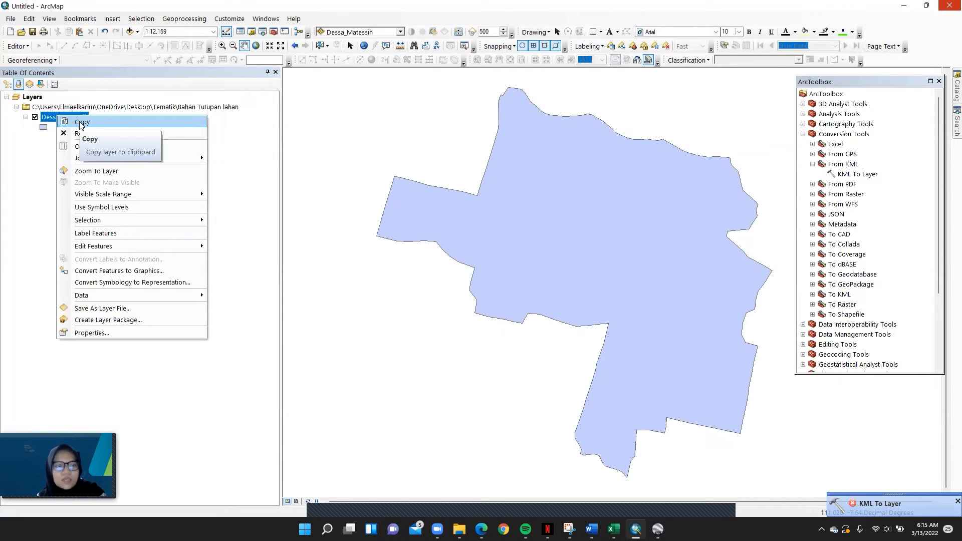
{"action": "left_click", "coordinate": [93, 322]}
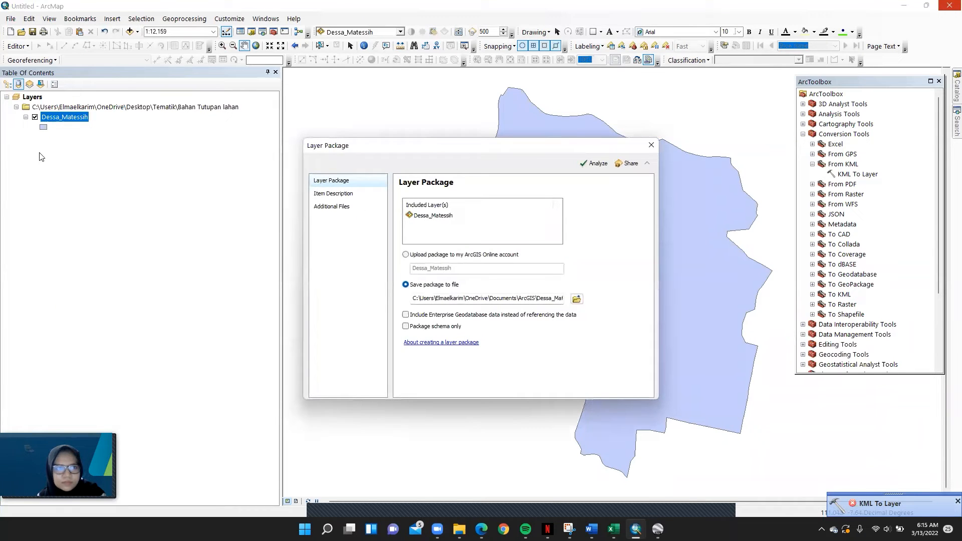
{"action": "left_click", "coordinate": [651, 145]}
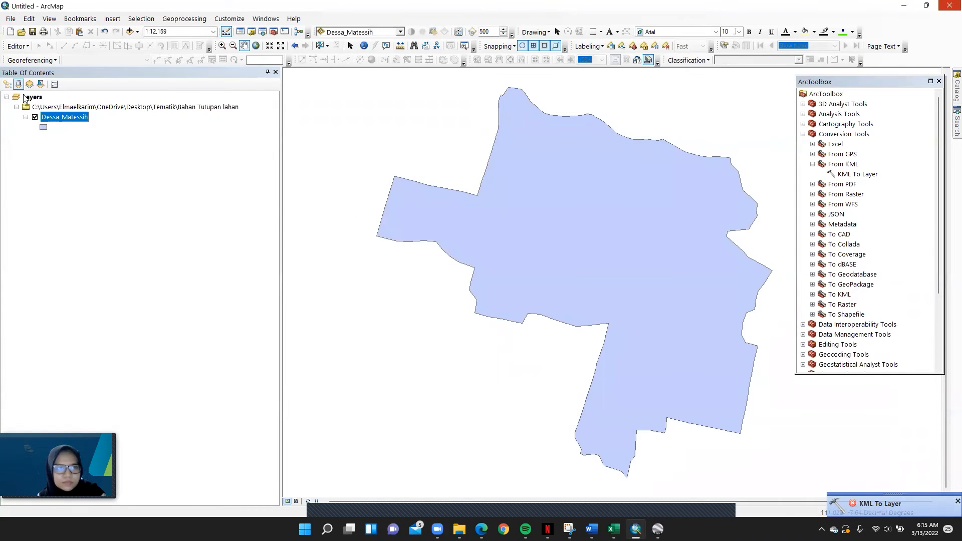
Add the three Landsat 8 band rasters SR_B2, SR_B3 and SR_B4 from the Bahan Tutupan lahan folder.
{"action": "right_click", "coordinate": [24, 98]}
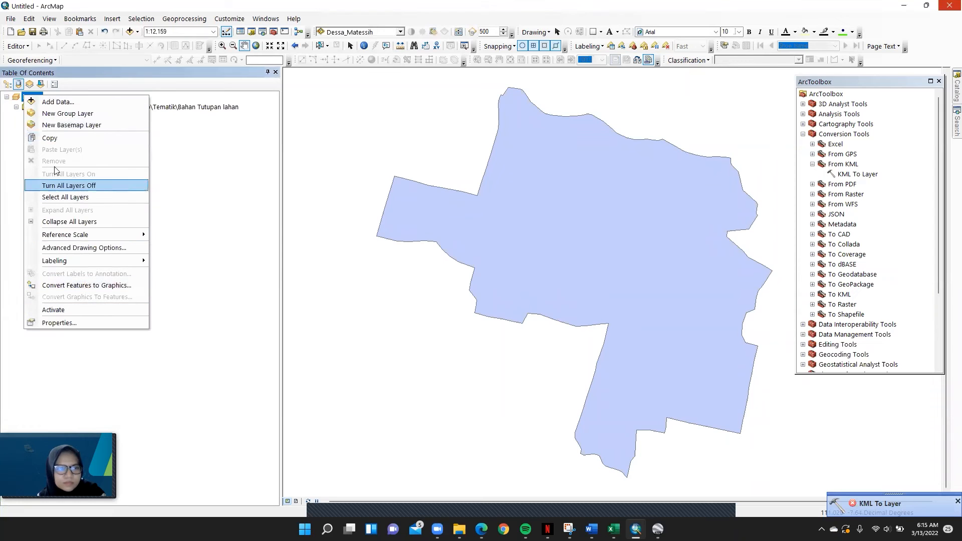
{"action": "left_click", "coordinate": [58, 102]}
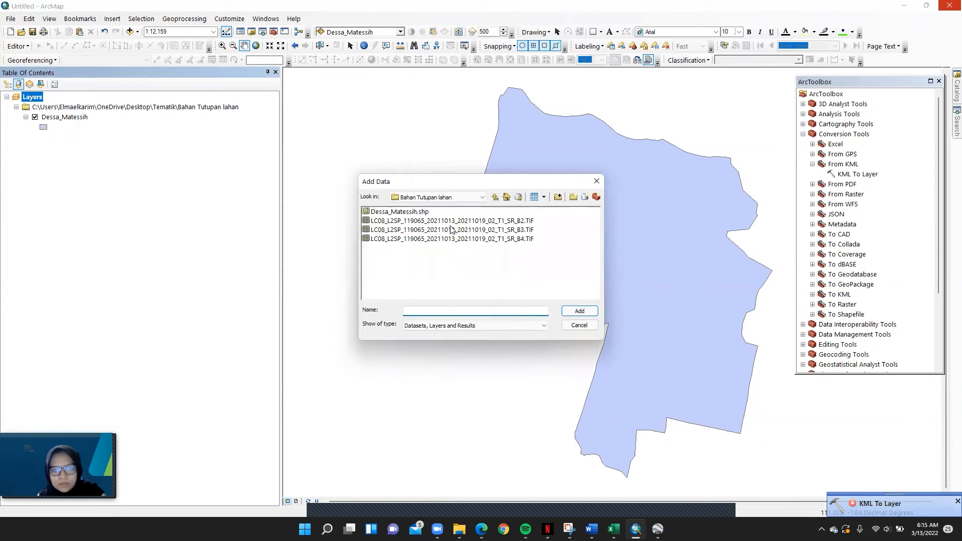
{"action": "left_click", "coordinate": [515, 221]}
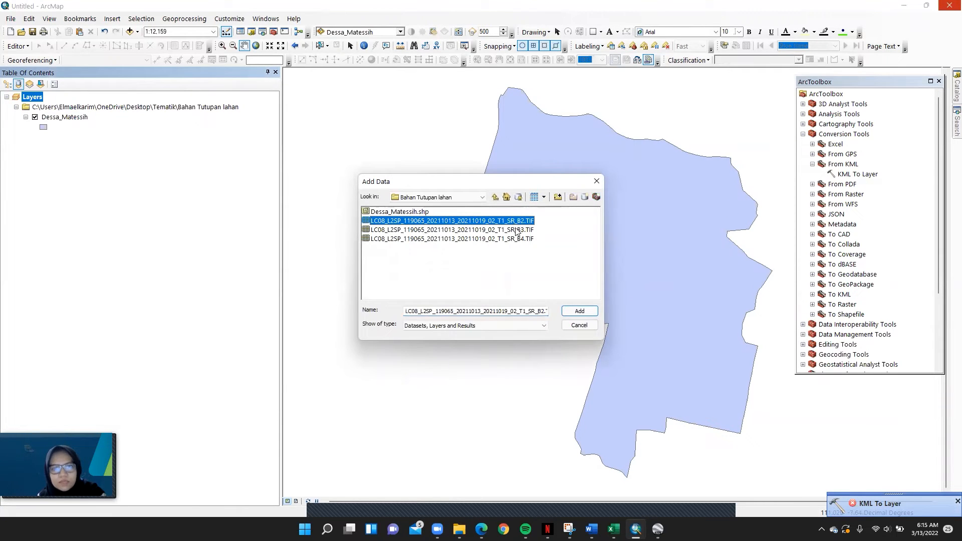
{"action": "left_click", "coordinate": [516, 231], "text": "shift"}
{"action": "left_click", "coordinate": [516, 239], "text": "shift"}
{"action": "left_click", "coordinate": [581, 313]}
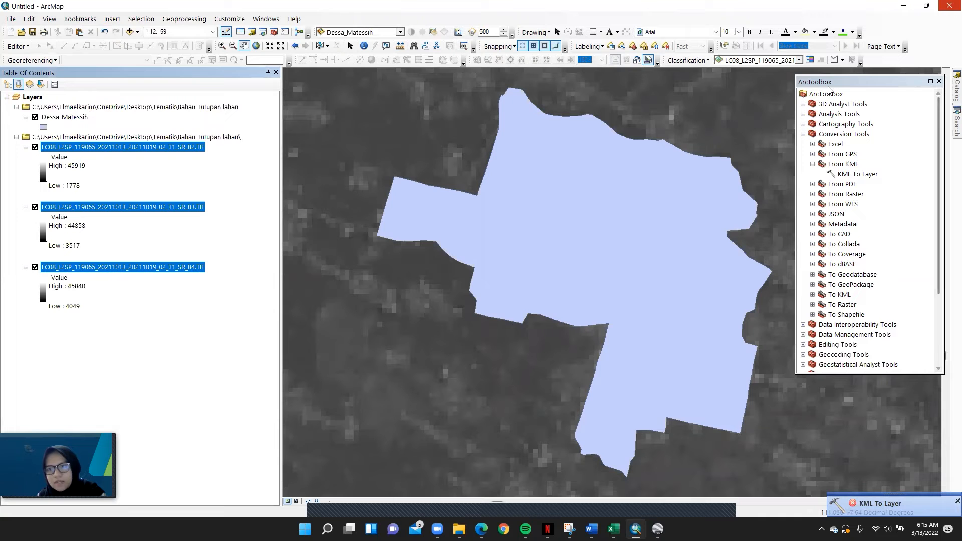
Extract the Landsat SR_B2 raster by mask with the Spatial Analyst Extraction tool, using Dessa_Matessih as the mask.
{"action": "left_click_drag", "start_coordinate": [940, 163], "coordinate": [941, 232]}
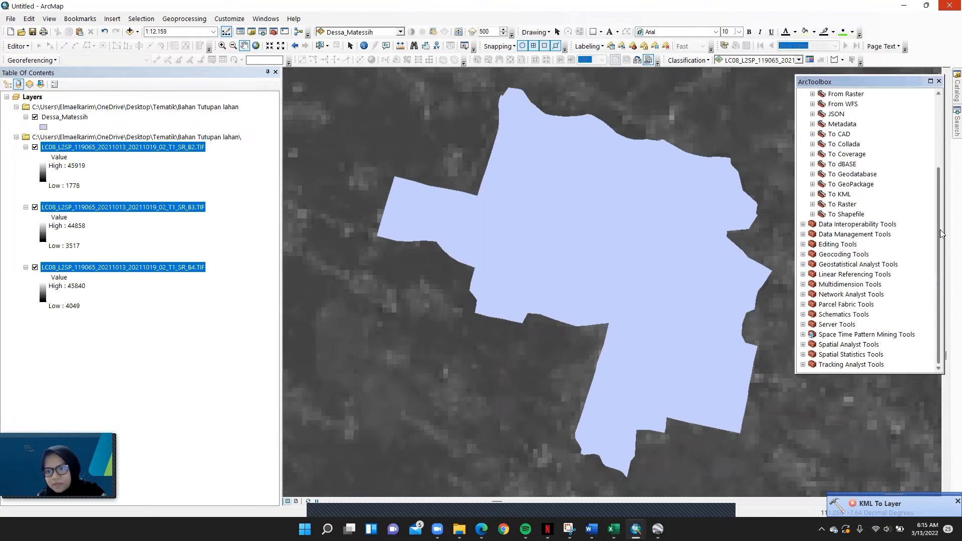
{"action": "left_click", "coordinate": [803, 344]}
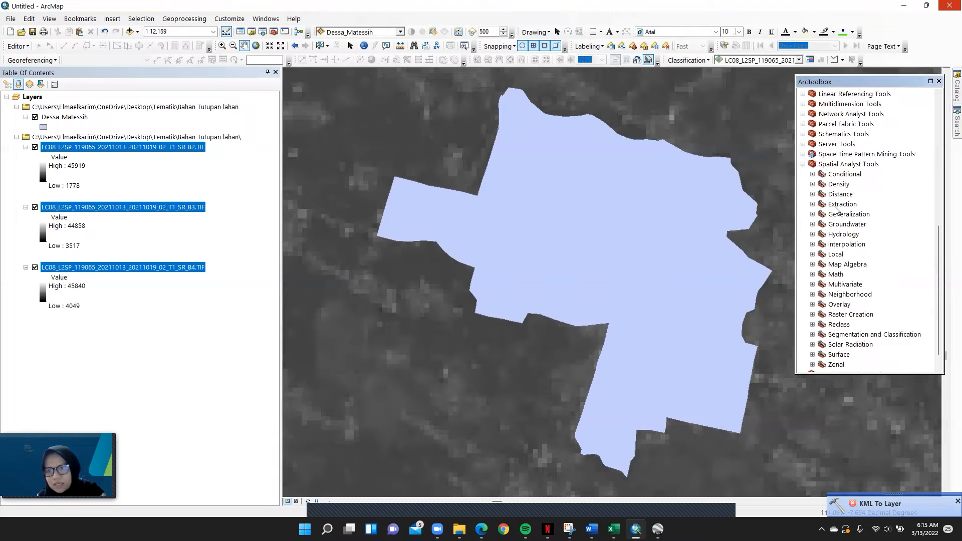
{"action": "left_click", "coordinate": [812, 205]}
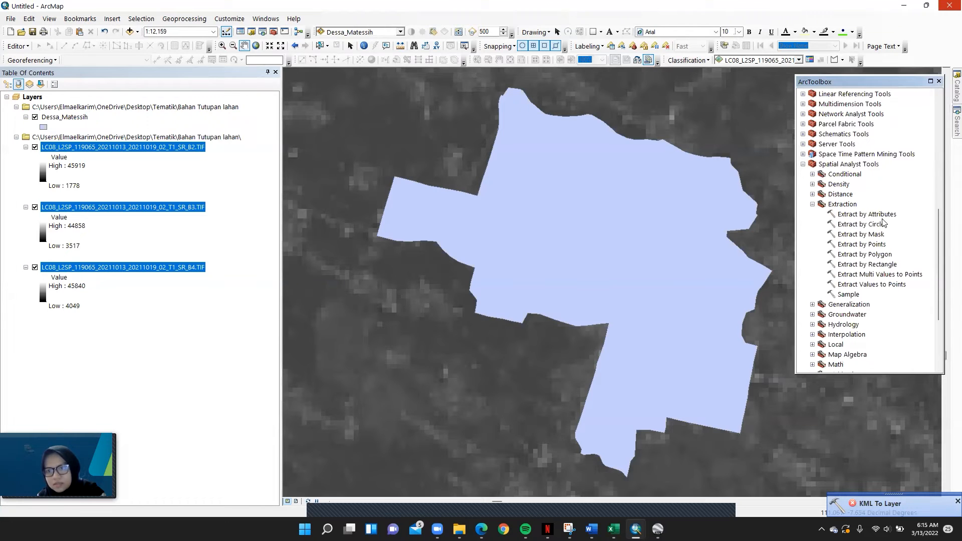
{"action": "left_click", "coordinate": [856, 238]}
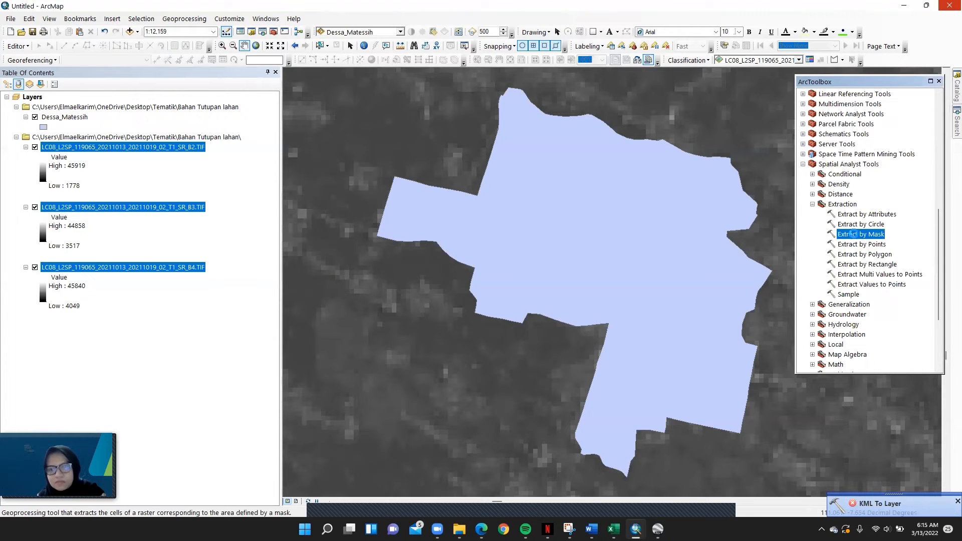
{"action": "double_click", "coordinate": [853, 234]}
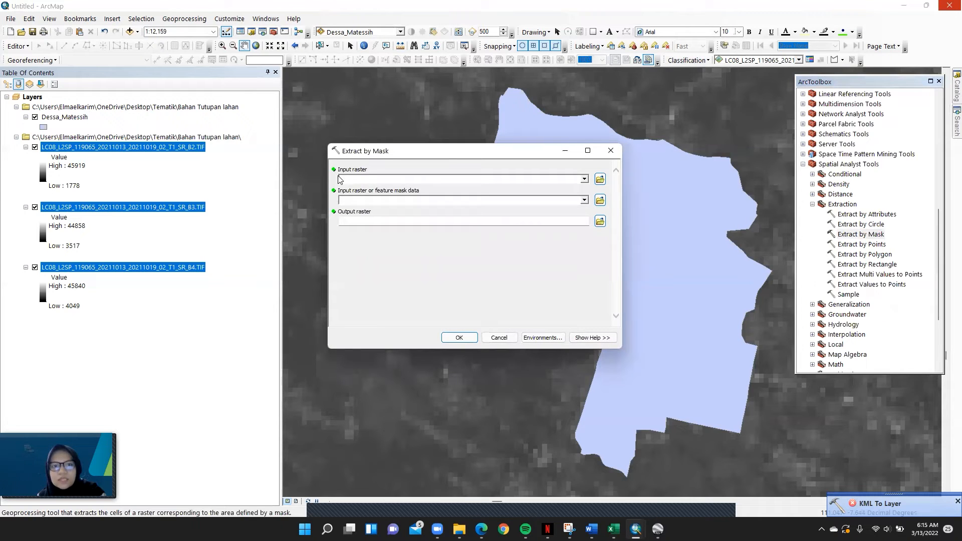
{"action": "left_click", "coordinate": [584, 180]}
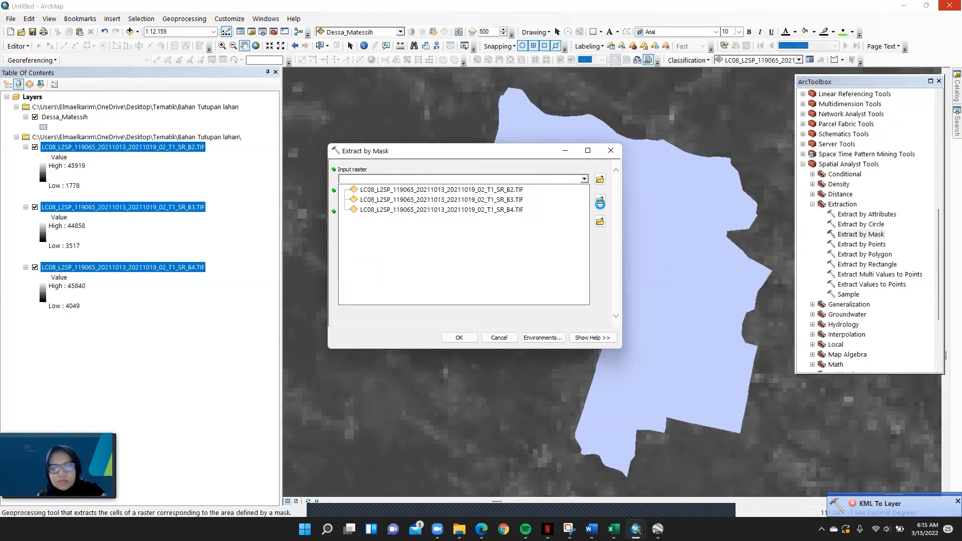
{"action": "left_click", "coordinate": [575, 201]}
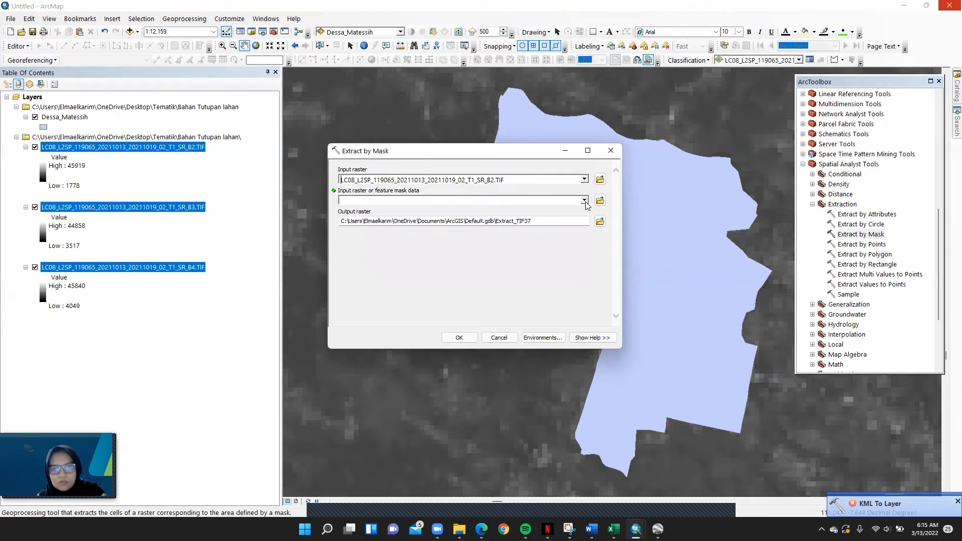
{"action": "left_click", "coordinate": [584, 201]}
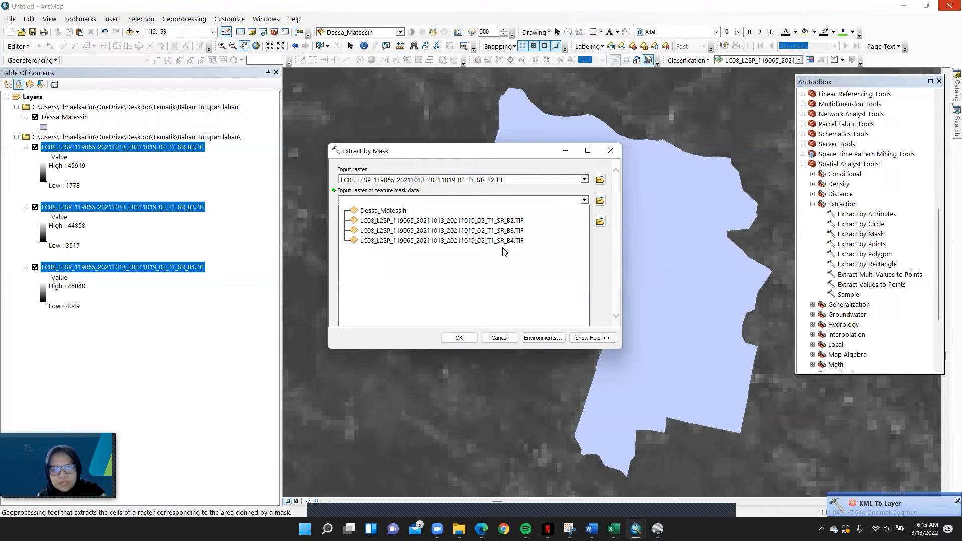
{"action": "left_click", "coordinate": [407, 211]}
{"action": "left_click", "coordinate": [459, 338]}
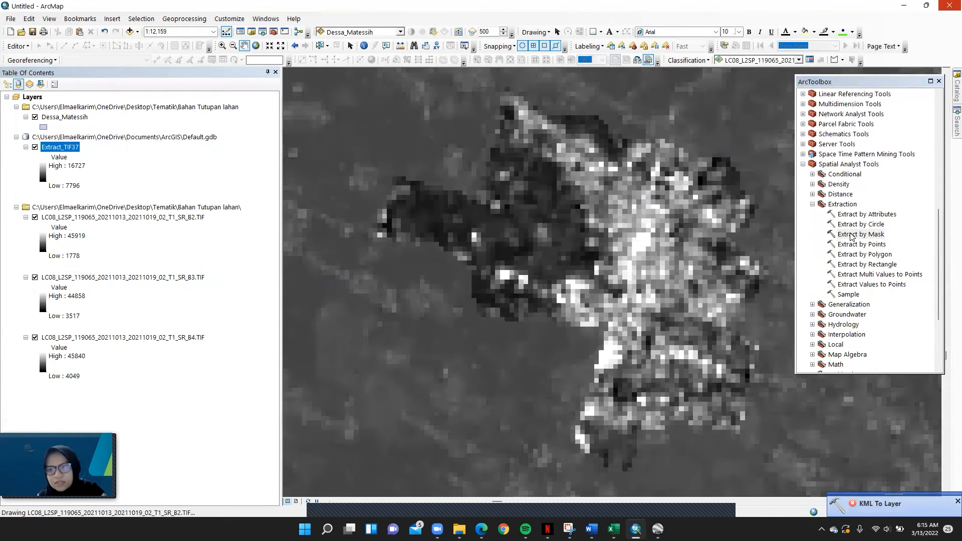
Extract the Landsat SR_B3 raster by mask, using Dessa_Matessih as the feature mask.
{"action": "double_click", "coordinate": [851, 234]}
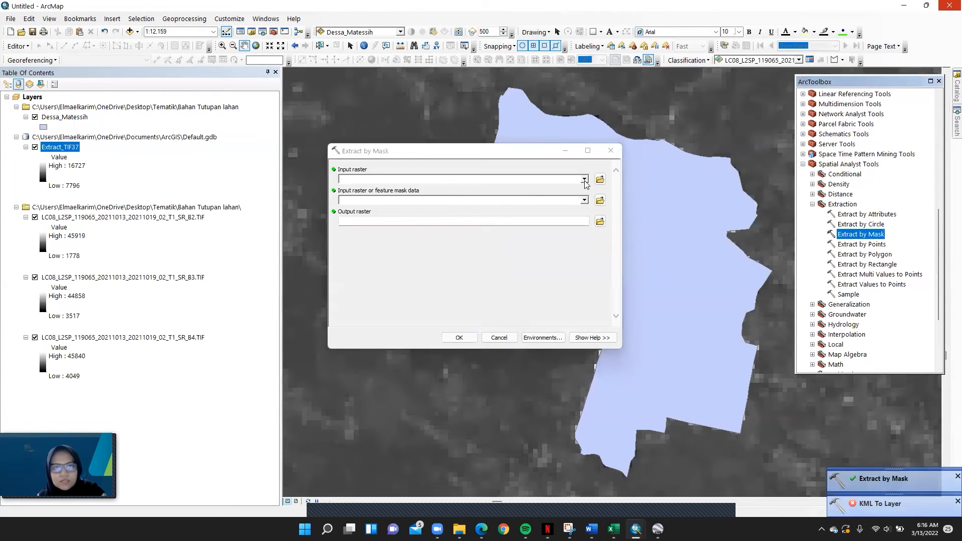
{"action": "left_click", "coordinate": [584, 179]}
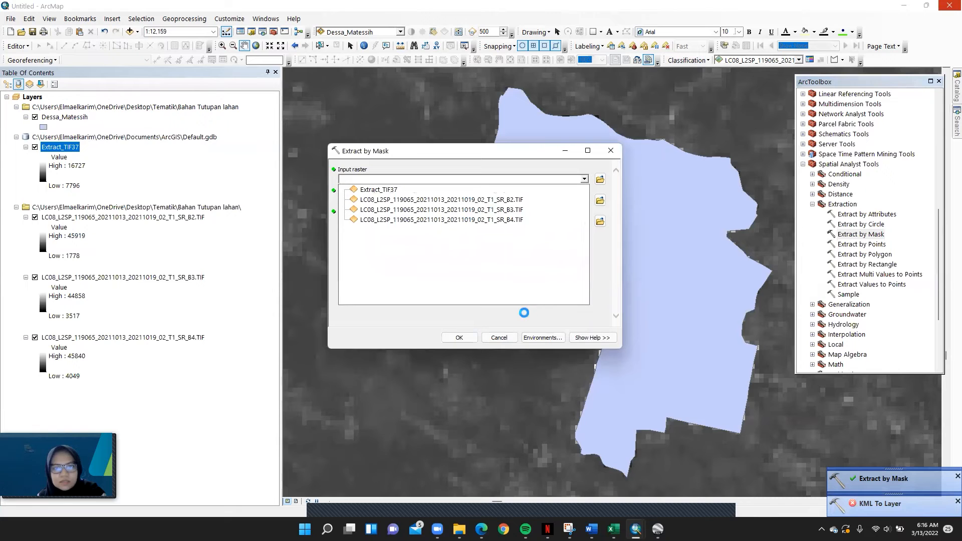
{"action": "left_click", "coordinate": [584, 200]}
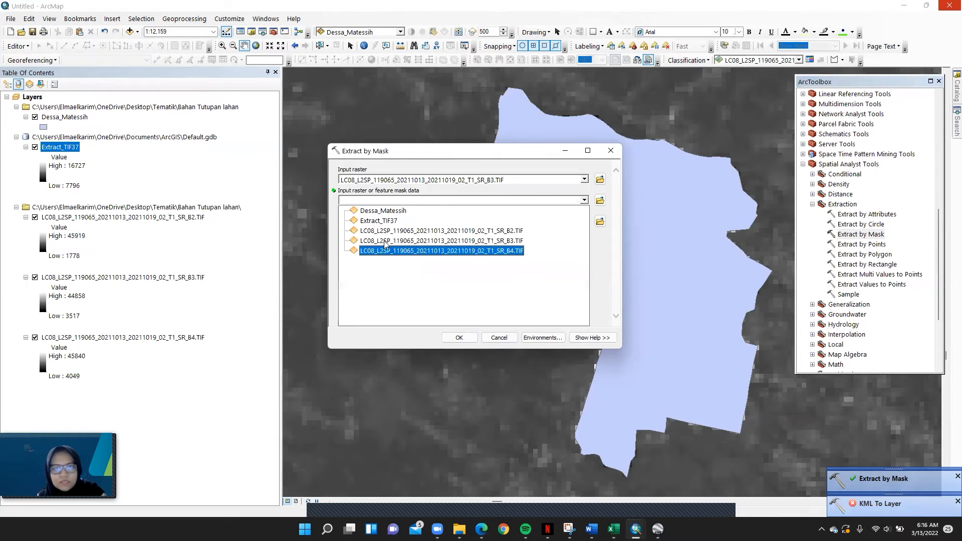
{"action": "left_click", "coordinate": [375, 211]}
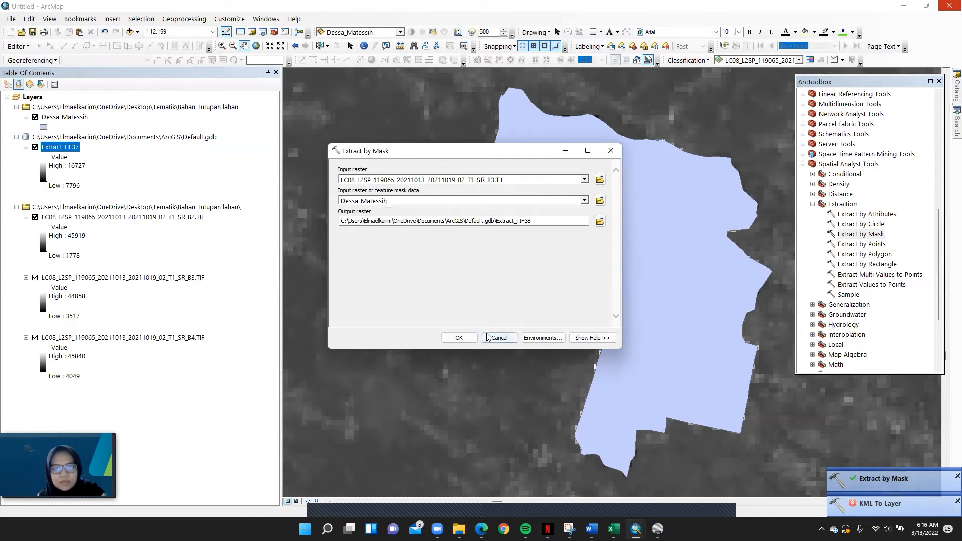
{"action": "left_click", "coordinate": [459, 337]}
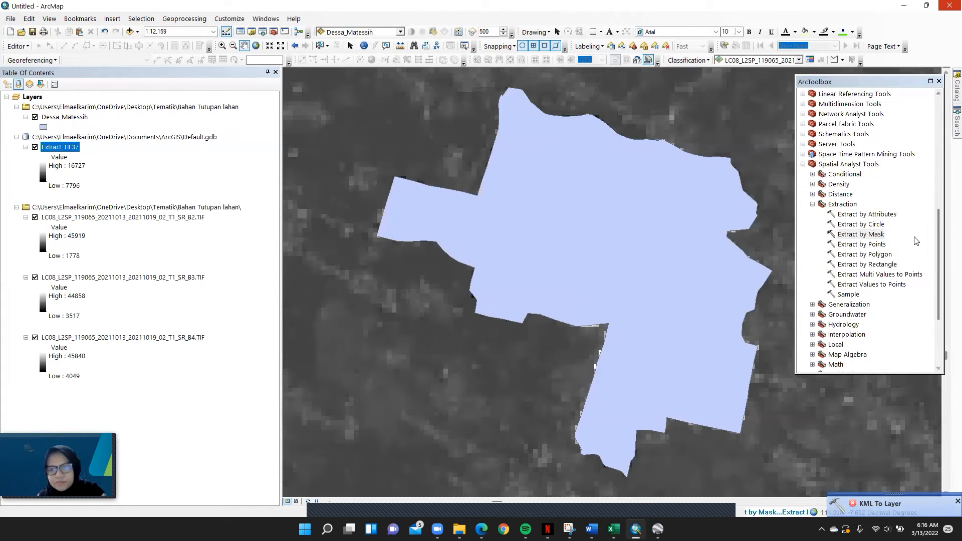
Extract the Landsat SR_B4 raster by mask, using Dessa_Matessih as the feature mask.
{"action": "double_click", "coordinate": [861, 234]}
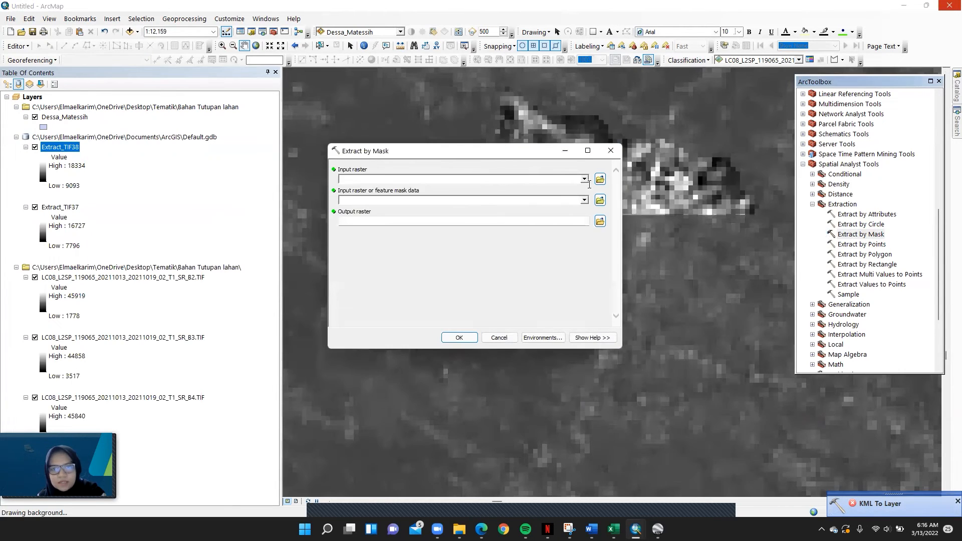
{"action": "left_click", "coordinate": [584, 178]}
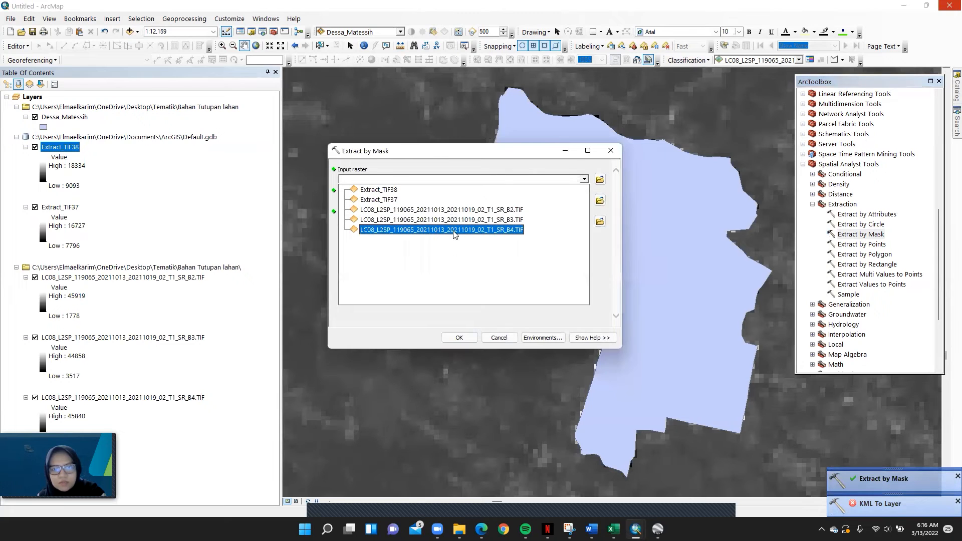
{"action": "left_click", "coordinate": [577, 229]}
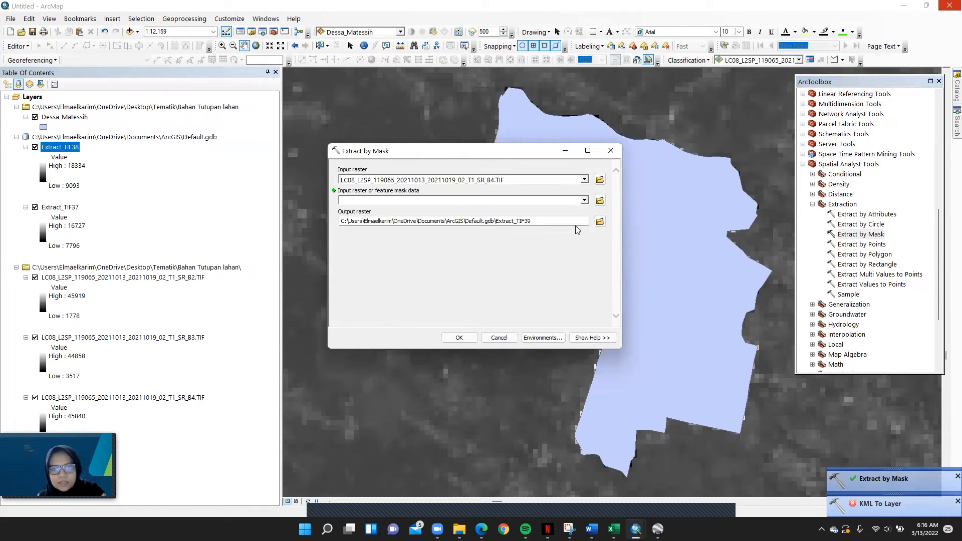
{"action": "left_click", "coordinate": [584, 201]}
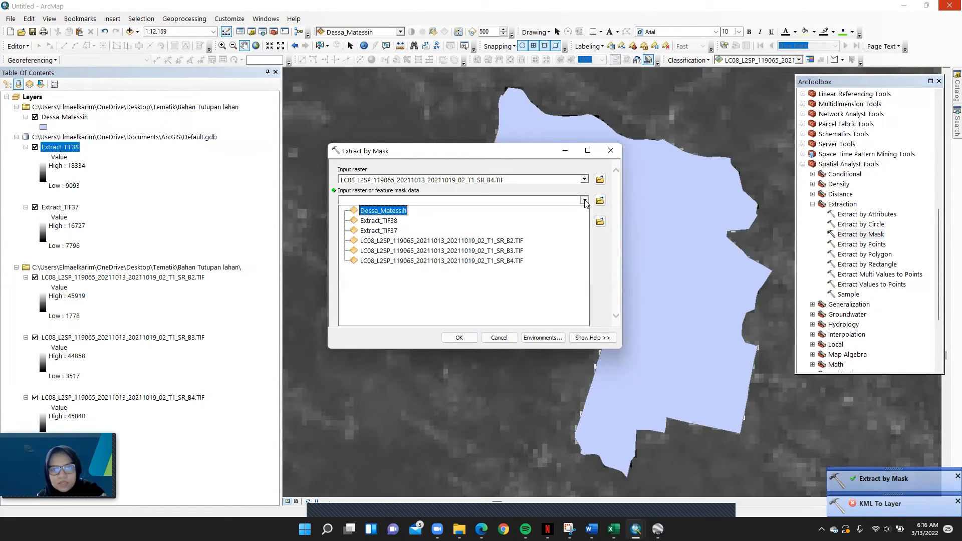
{"action": "left_click", "coordinate": [395, 211]}
{"action": "left_click", "coordinate": [458, 337]}
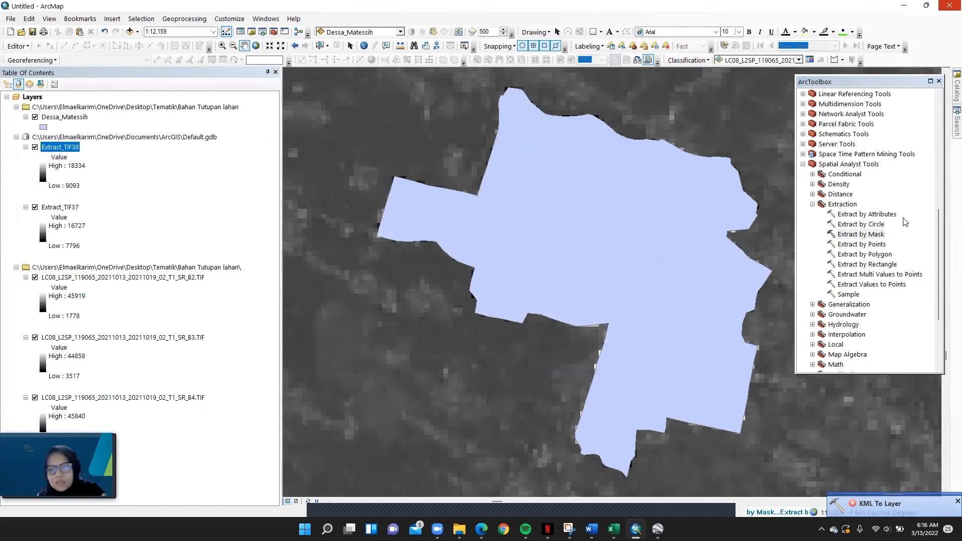
Open the Composite Bands tool from the Raster Processing toolset of Data Management Tools.
{"action": "left_click_drag", "start_coordinate": [939, 279], "coordinate": [938, 226]}
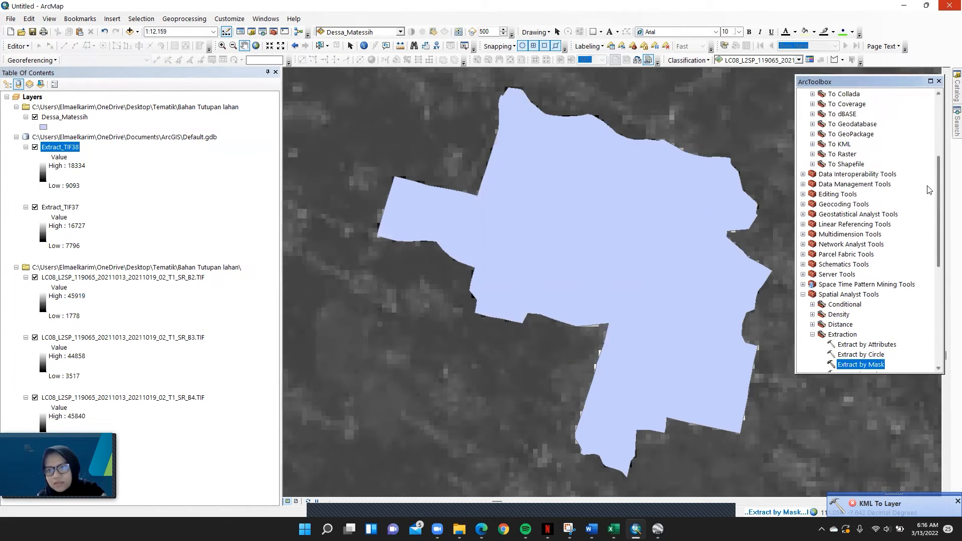
{"action": "left_click_drag", "start_coordinate": [938, 165], "coordinate": [938, 104]}
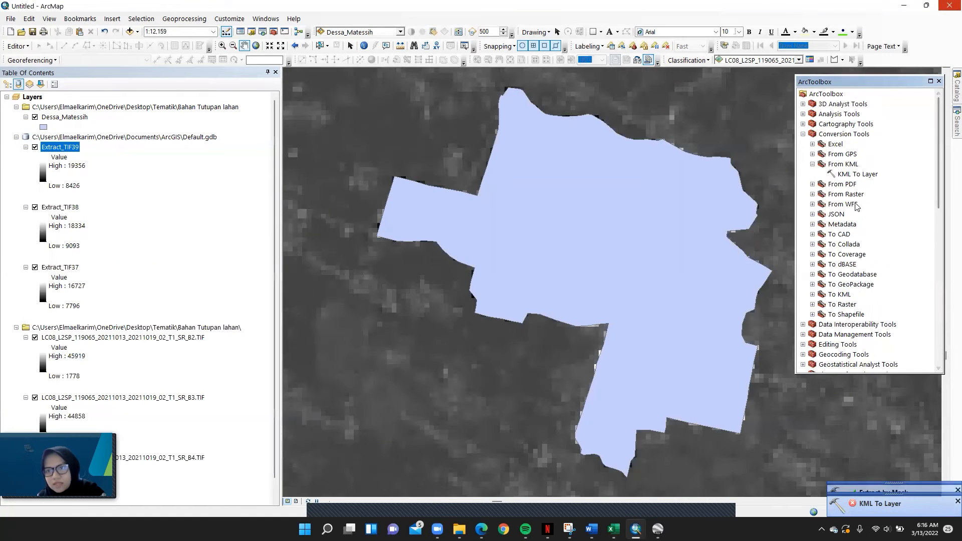
{"action": "left_click", "coordinate": [803, 335]}
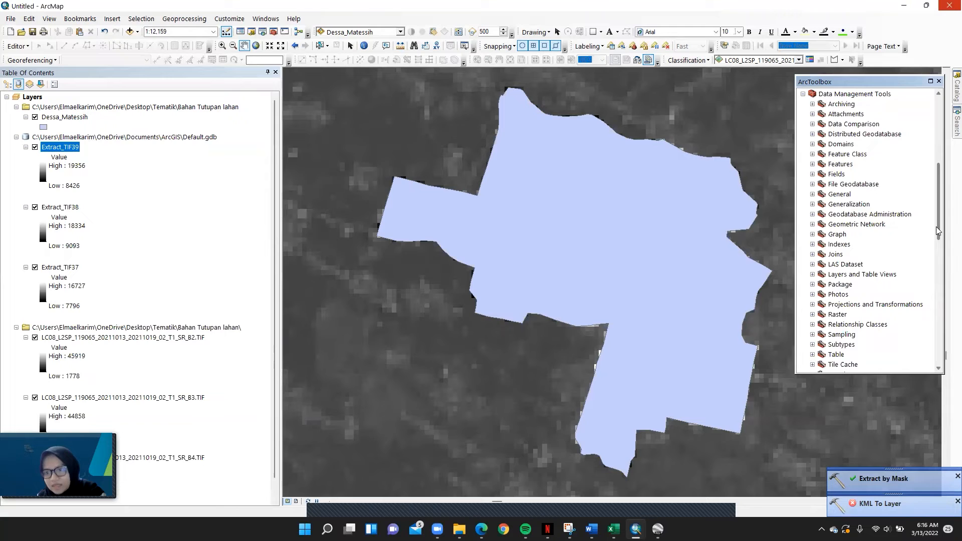
{"action": "scroll", "coordinate": [938, 236], "scroll_direction": "down", "scroll_amount": 3}
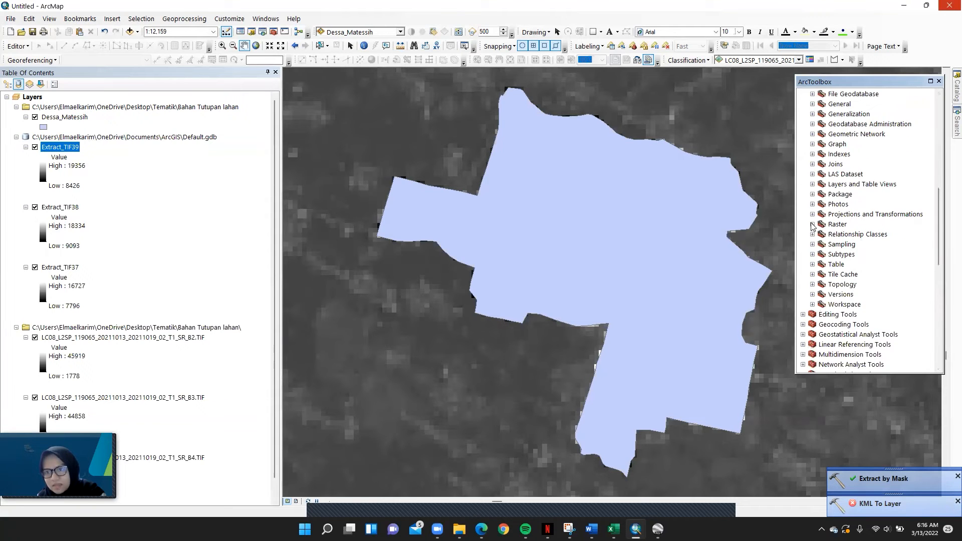
{"action": "left_click", "coordinate": [812, 224]}
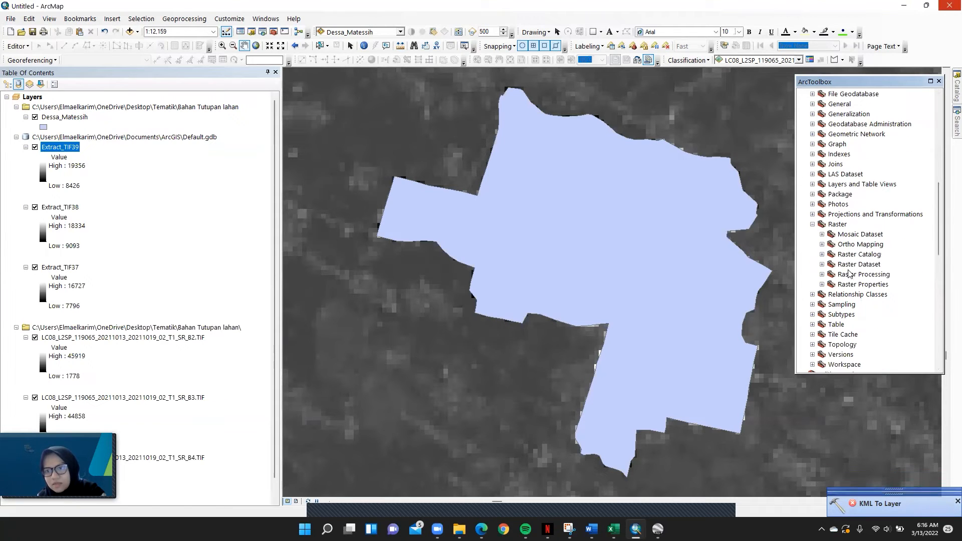
{"action": "left_click", "coordinate": [821, 275]}
{"action": "double_click", "coordinate": [872, 275]}
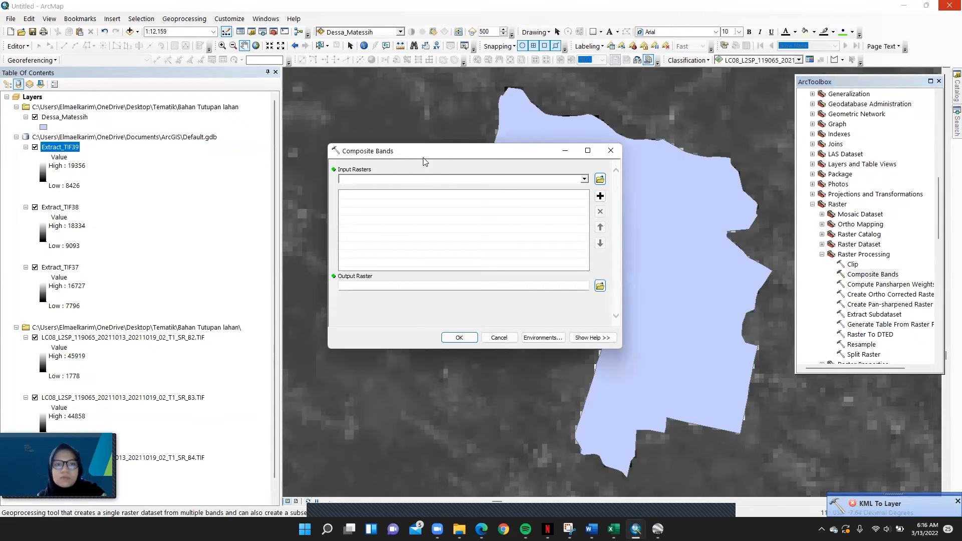
Composite the masked rasters Extract_TIF39, Extract_TIF38 and Extract_TIF37, in that order, into one multiband raster.
{"action": "left_click", "coordinate": [584, 179]}
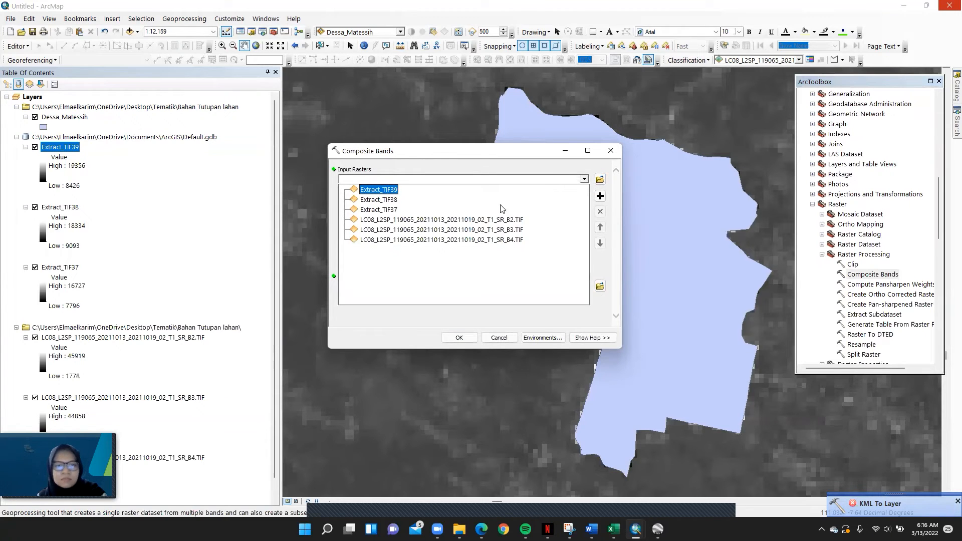
{"action": "left_click", "coordinate": [386, 192]}
{"action": "left_click", "coordinate": [584, 179]}
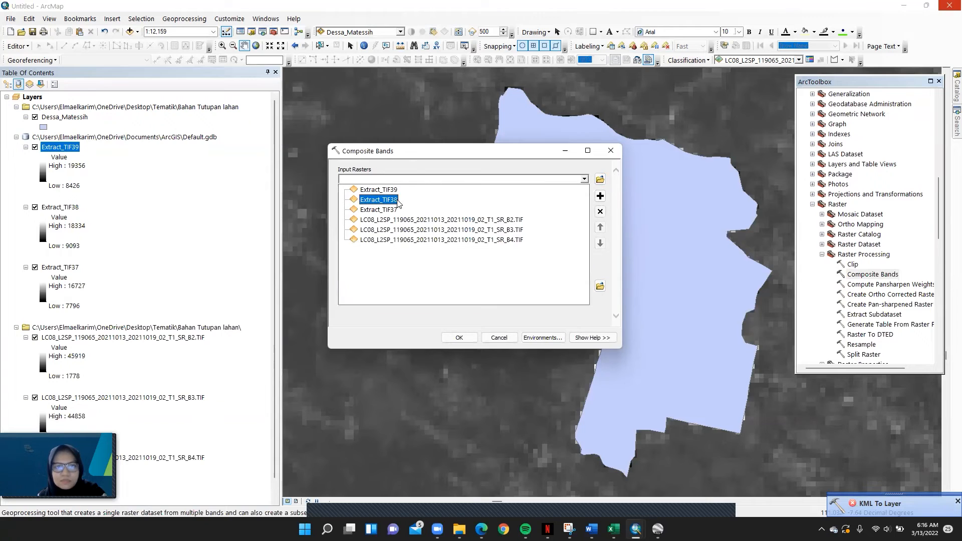
{"action": "left_click", "coordinate": [389, 200]}
{"action": "left_click", "coordinate": [584, 179]}
{"action": "left_click", "coordinate": [378, 209]}
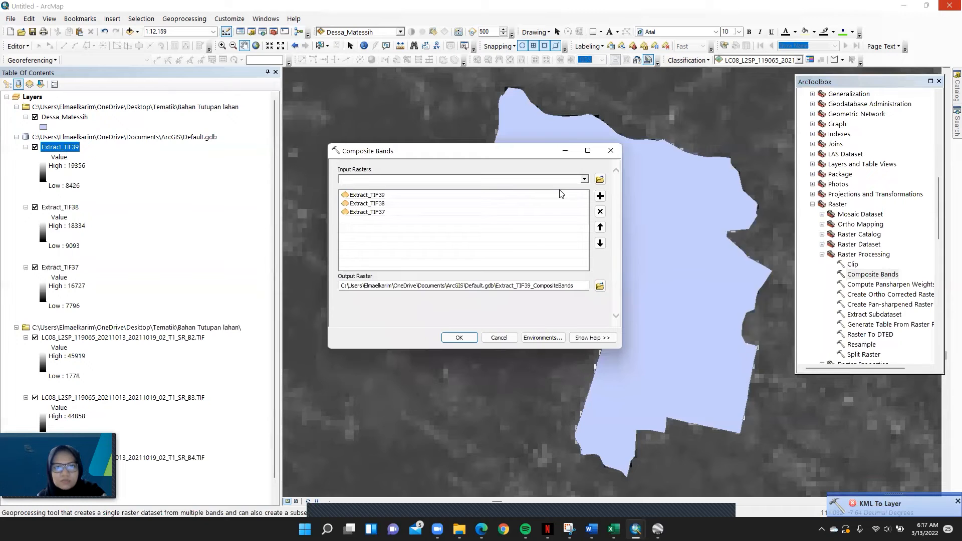
{"action": "left_click", "coordinate": [460, 337]}
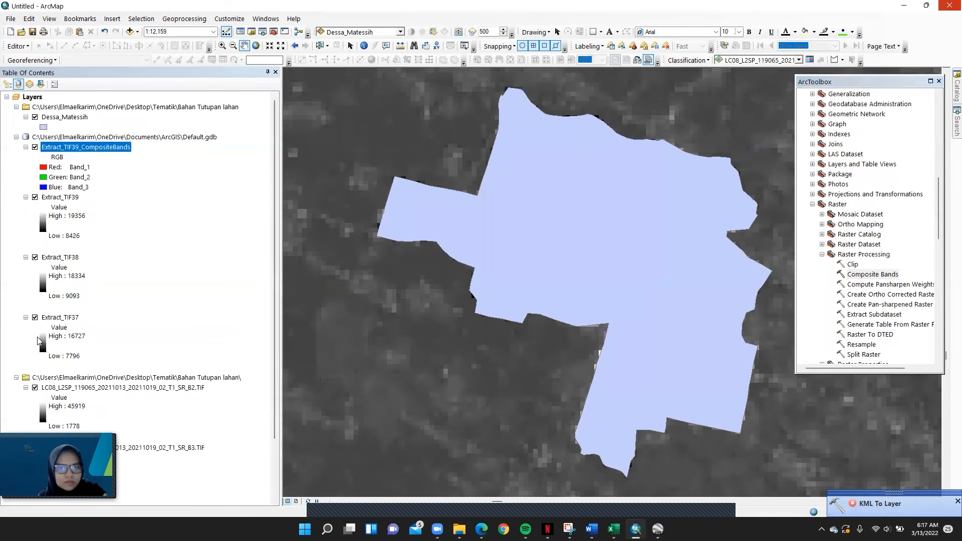
Hide the Dessa_Matessih boundary, the three single-band extracts and the original Landsat rasters, leaving only the composite displayed.
{"action": "left_click", "coordinate": [35, 117]}
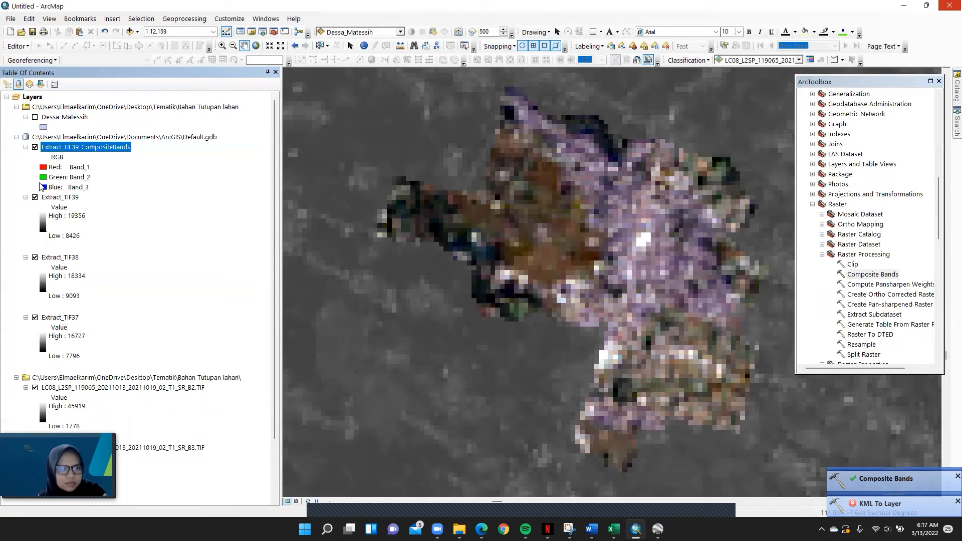
{"action": "left_click", "coordinate": [35, 387]}
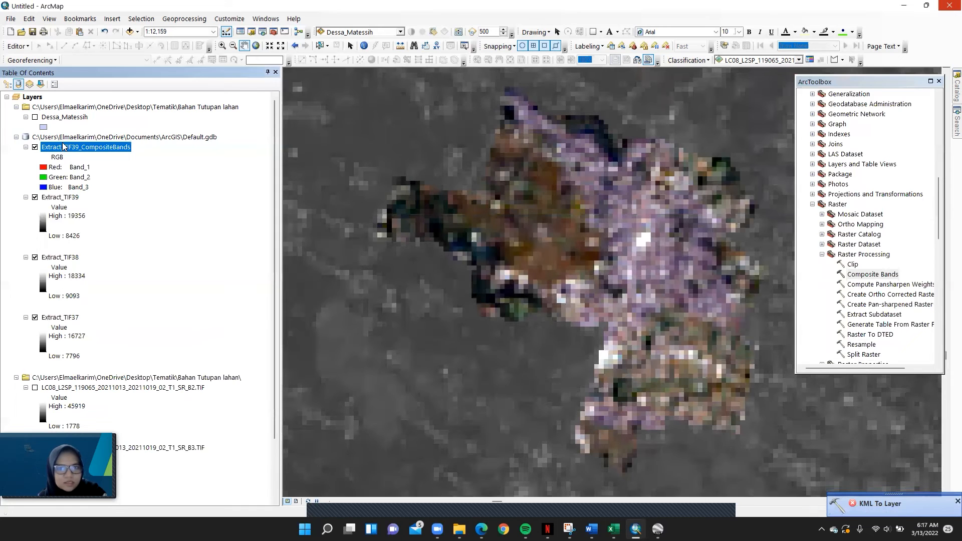
{"action": "left_click", "coordinate": [34, 198]}
{"action": "left_click", "coordinate": [34, 256]}
{"action": "left_click", "coordinate": [34, 318]}
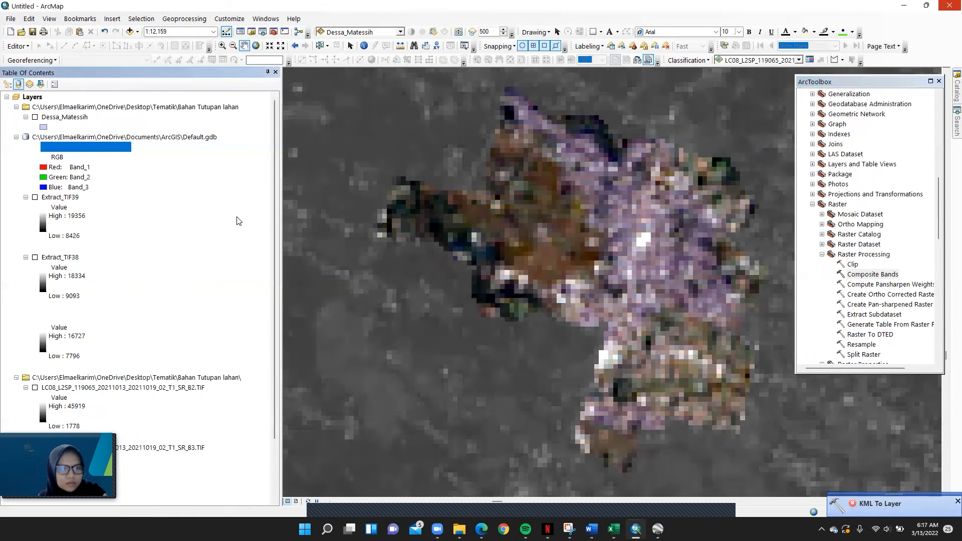
{"action": "left_click_drag", "start_coordinate": [274, 216], "coordinate": [271, 348]}
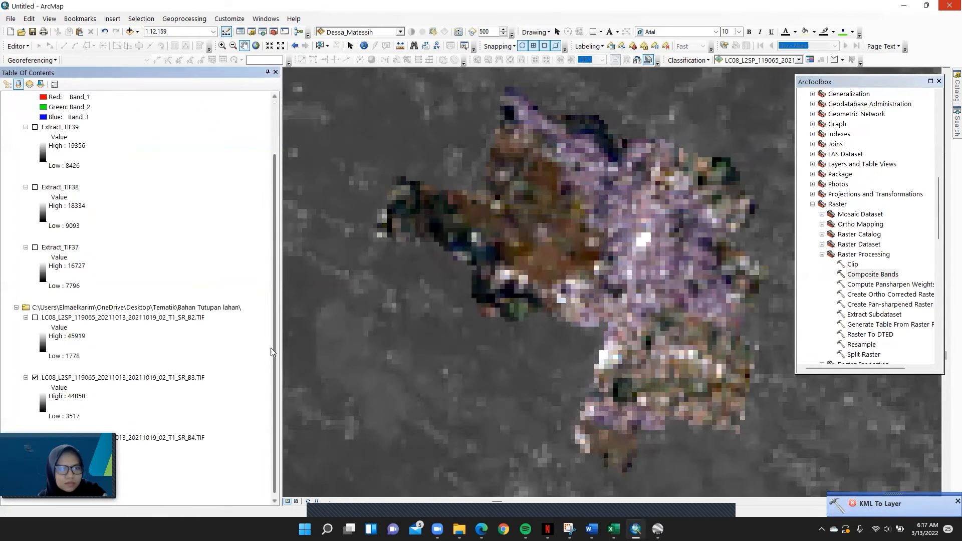
{"action": "left_click", "coordinate": [35, 378]}
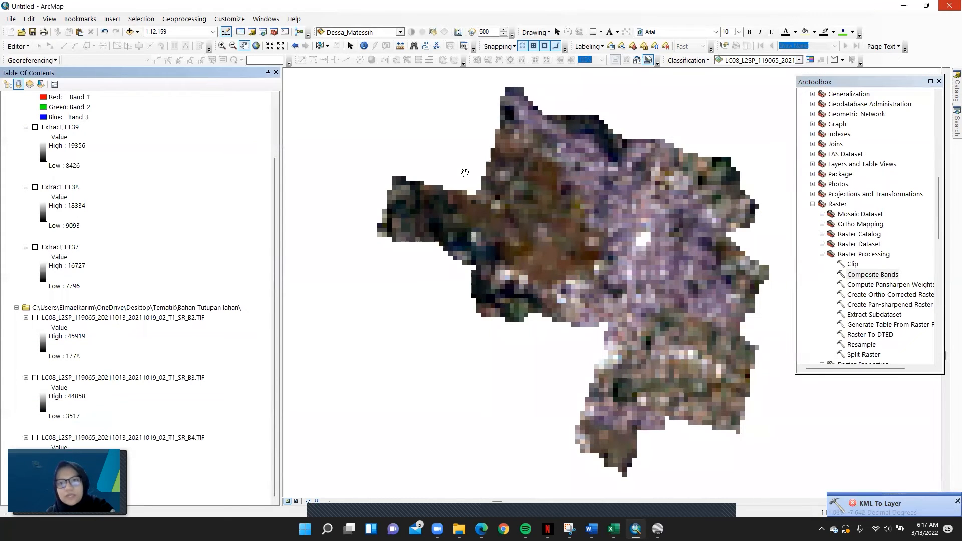
Set Extract_TIF39 as the classification layer and draw a small circular training sample on the purple area north of the central white patch.
{"action": "left_click", "coordinate": [797, 60]}
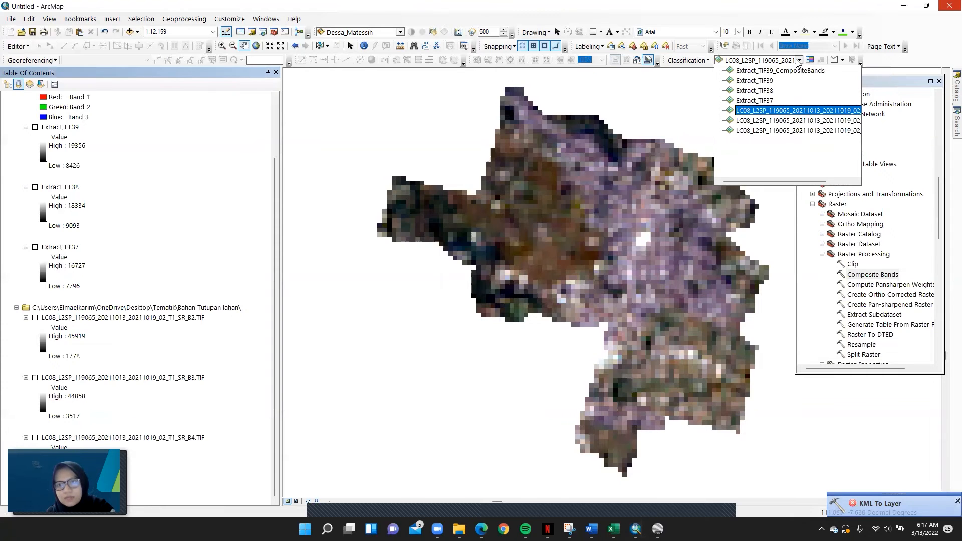
{"action": "left_click", "coordinate": [768, 81]}
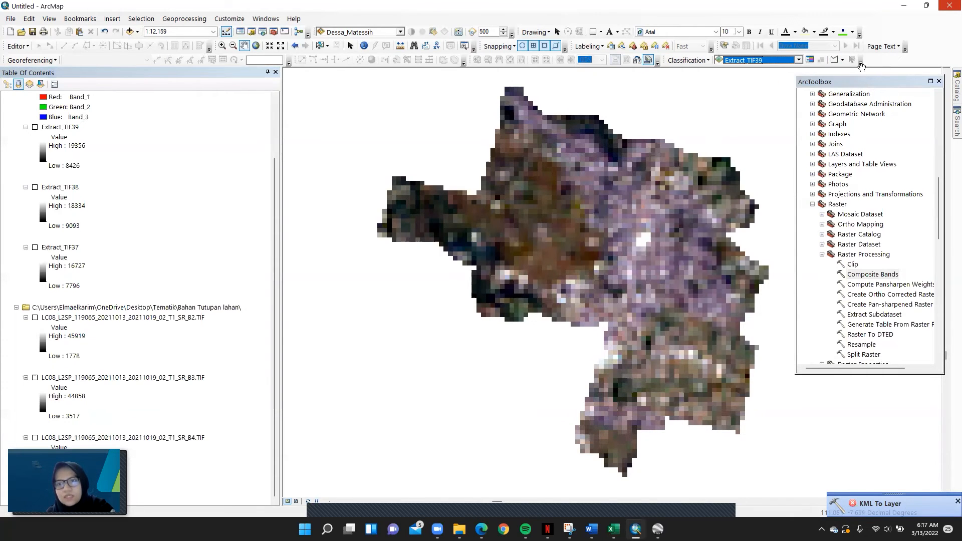
{"action": "left_click", "coordinate": [842, 60]}
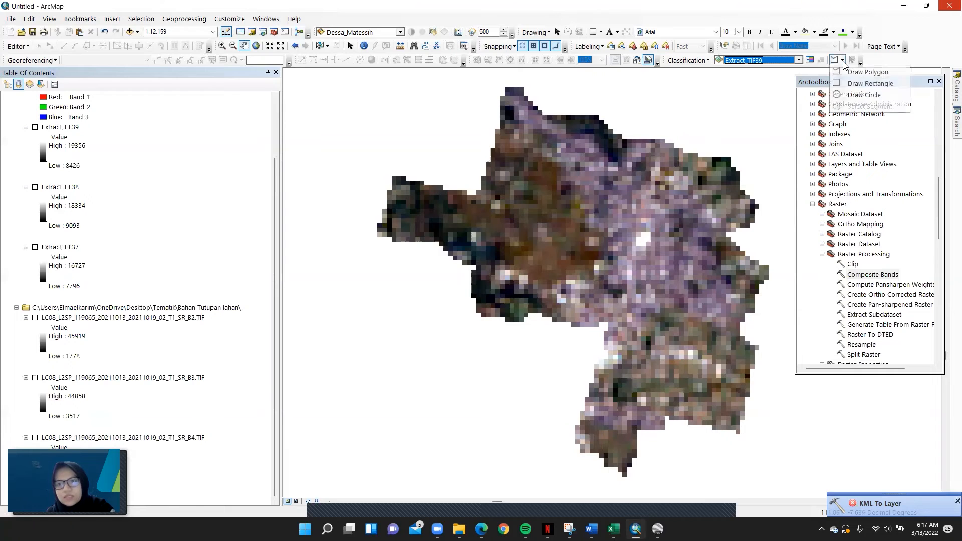
{"action": "left_click", "coordinate": [856, 95]}
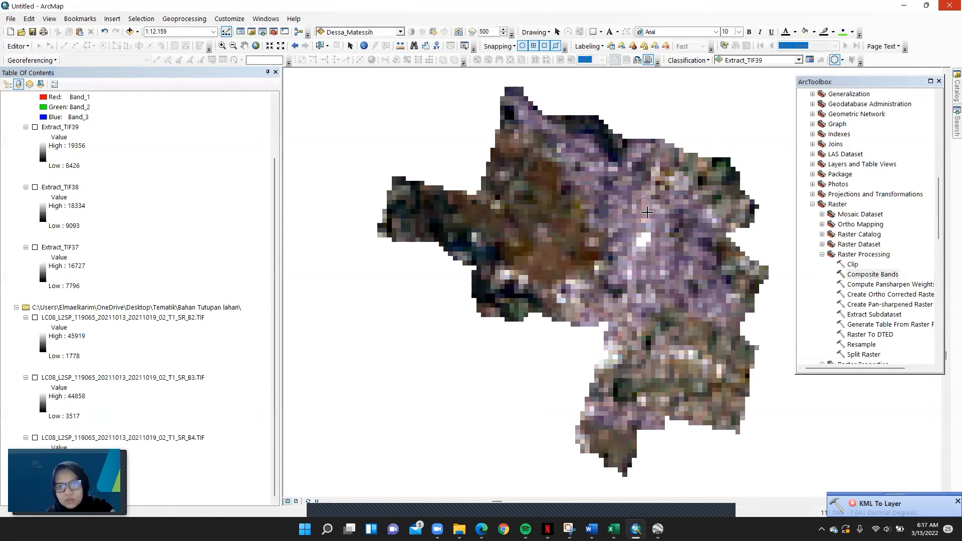
{"action": "left_click_drag", "start_coordinate": [647, 213], "coordinate": [649, 213]}
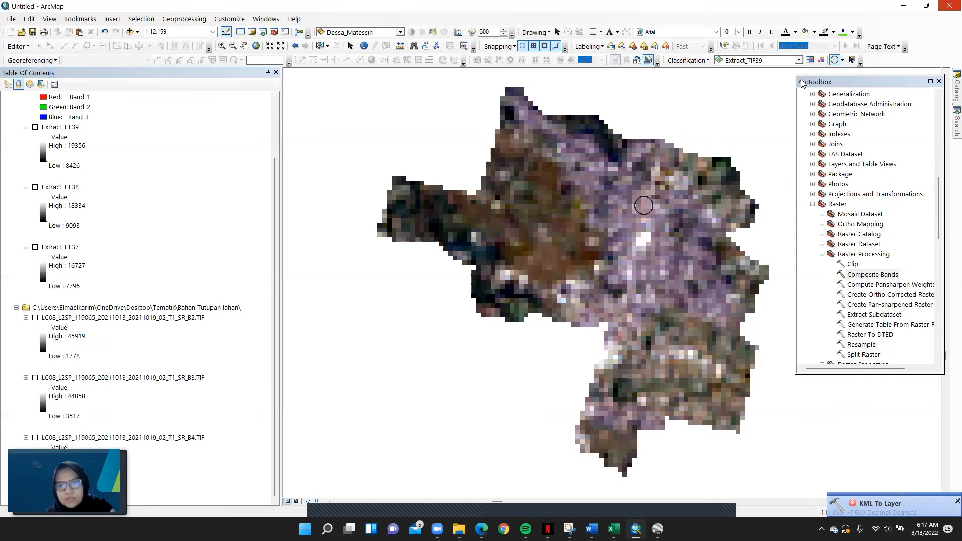
Open the Training Sample Manager and rename the first training class as Permukiman.
{"action": "left_click", "coordinate": [810, 60]}
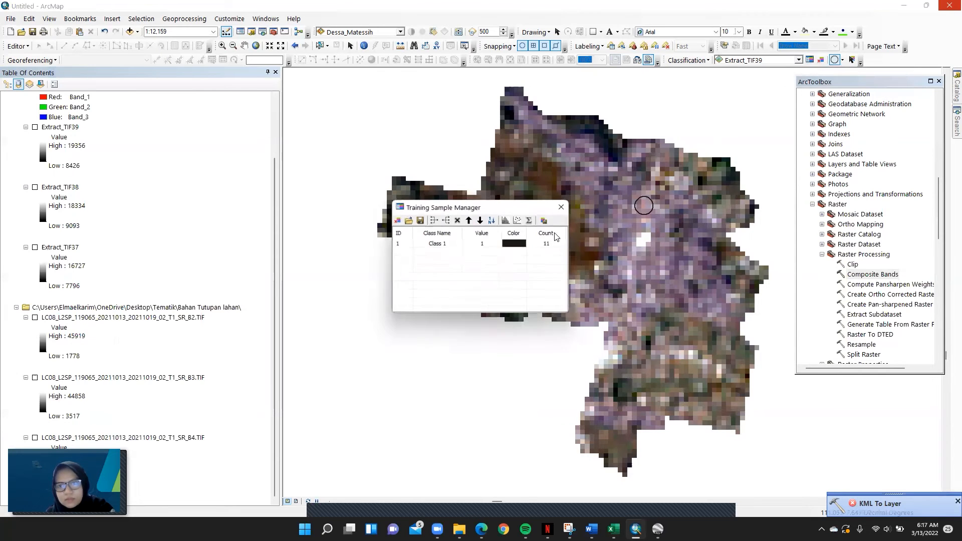
{"action": "double_click", "coordinate": [441, 243]}
{"action": "type", "text": "Permukiman"}
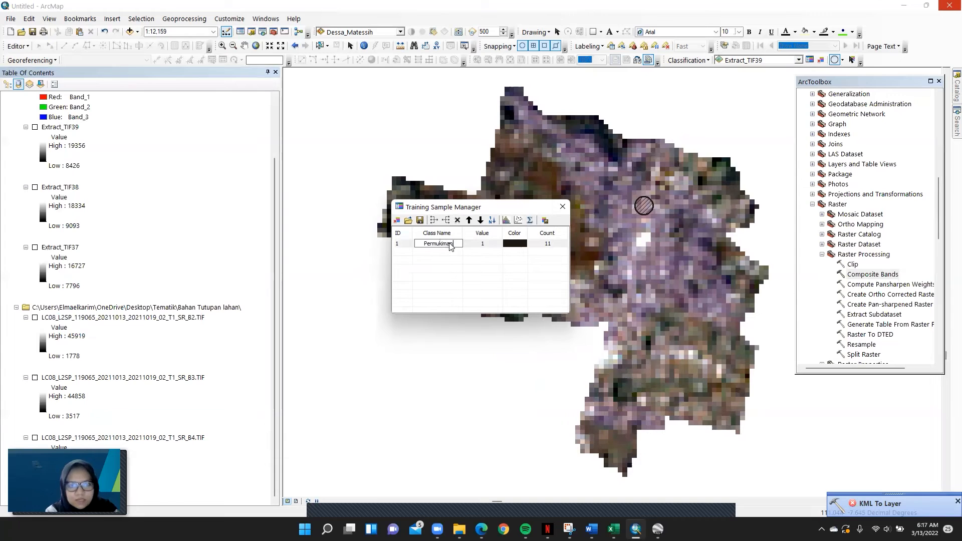
{"action": "left_click", "coordinate": [422, 301]}
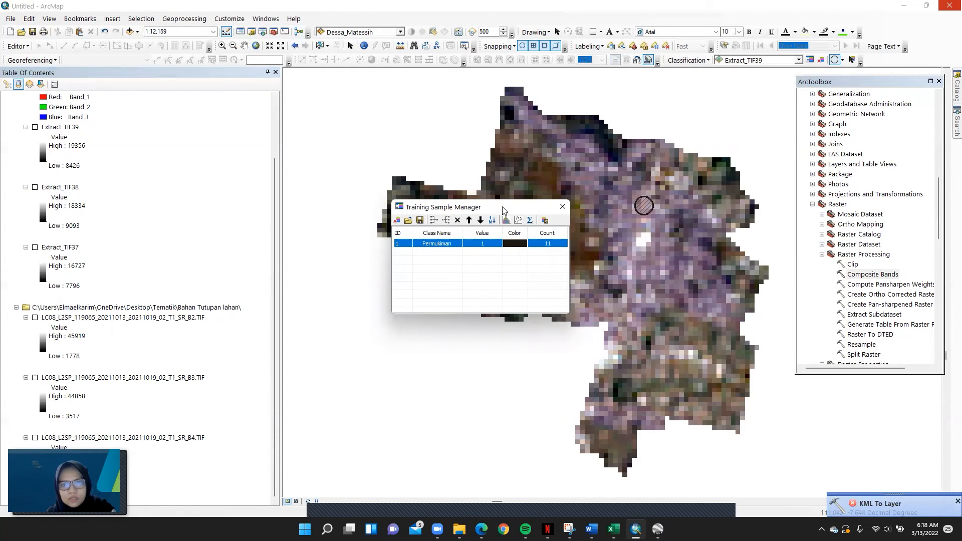
Draw a circular training sample on the brown area west of the composite's centre and name its class Sawah.
{"action": "left_click_drag", "start_coordinate": [503, 210], "coordinate": [446, 361]}
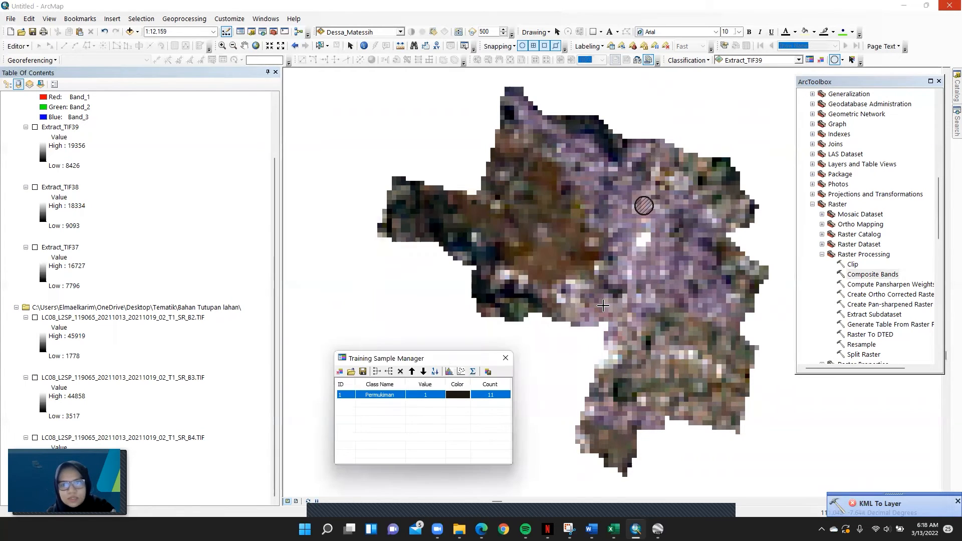
{"action": "left_click", "coordinate": [496, 251]}
{"action": "left_click_drag", "start_coordinate": [551, 258], "coordinate": [559, 265]}
{"action": "double_click", "coordinate": [387, 404]}
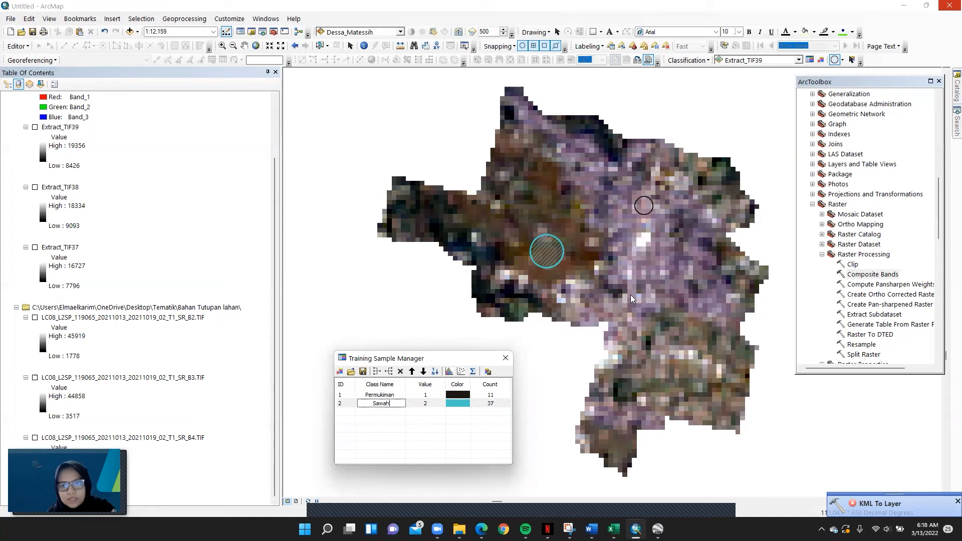
{"action": "key", "text": "Return"}
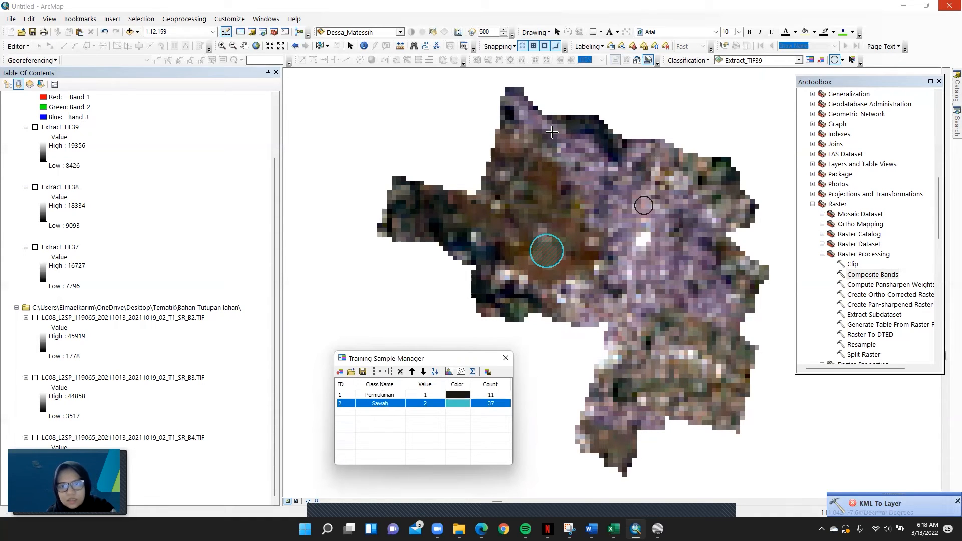
Draw a larger circular training sample near the composite's northwestern edge and name its class Lahan terbuka.
{"action": "left_click_drag", "start_coordinate": [543, 128], "coordinate": [564, 140]}
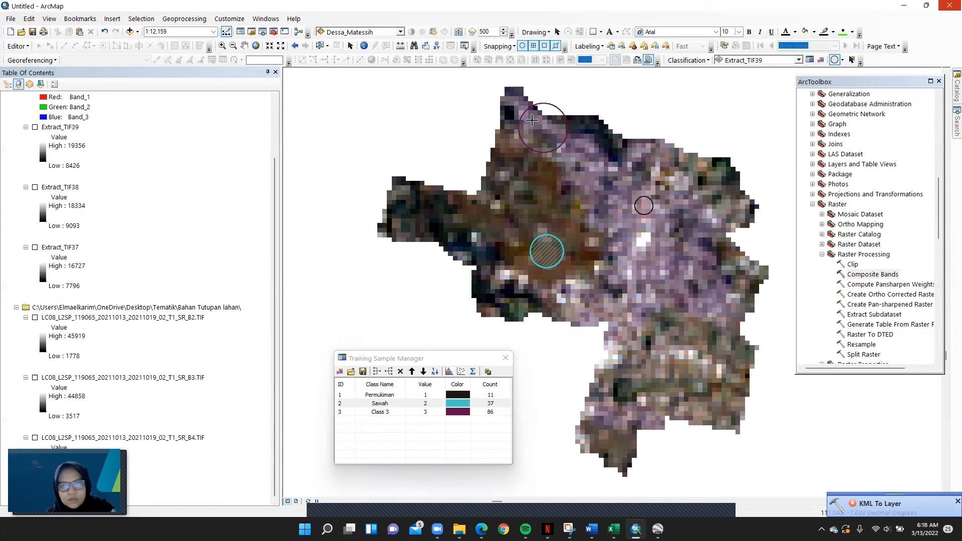
{"action": "double_click", "coordinate": [384, 412]}
{"action": "type", "text": "Lahan terbuka"}
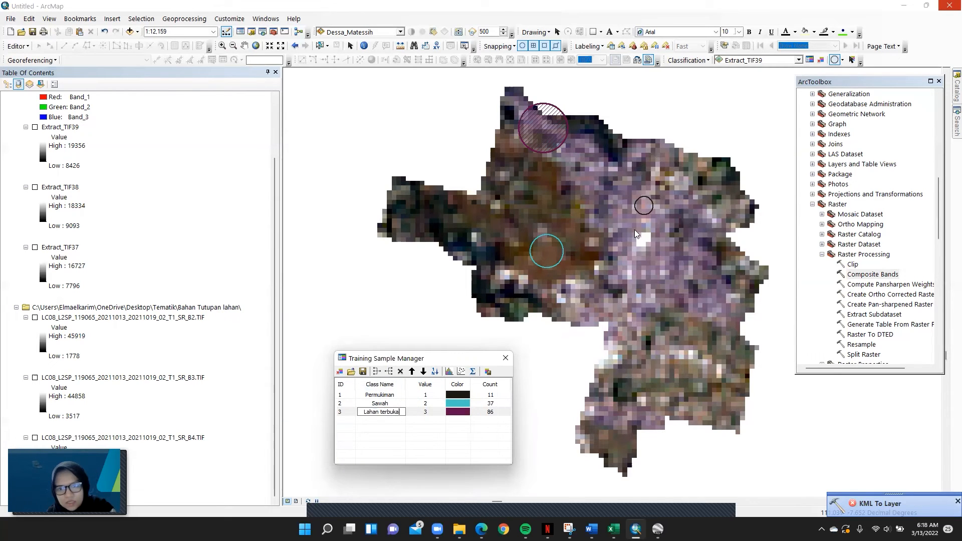
{"action": "key", "text": "Return"}
Draw a small circular training sample over the bright white patch and name its class Badan air.
{"action": "left_click_drag", "start_coordinate": [642, 238], "coordinate": [650, 244]}
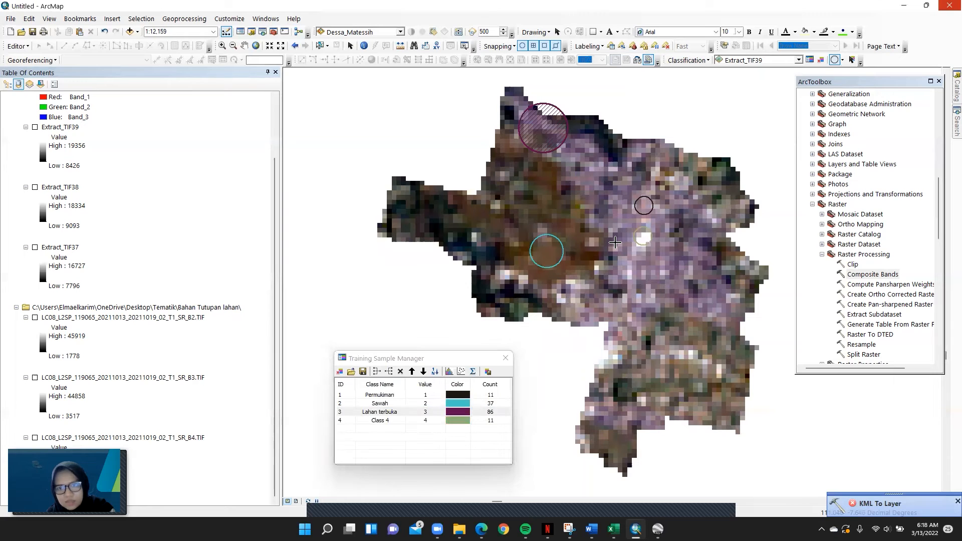
{"action": "double_click", "coordinate": [393, 423]}
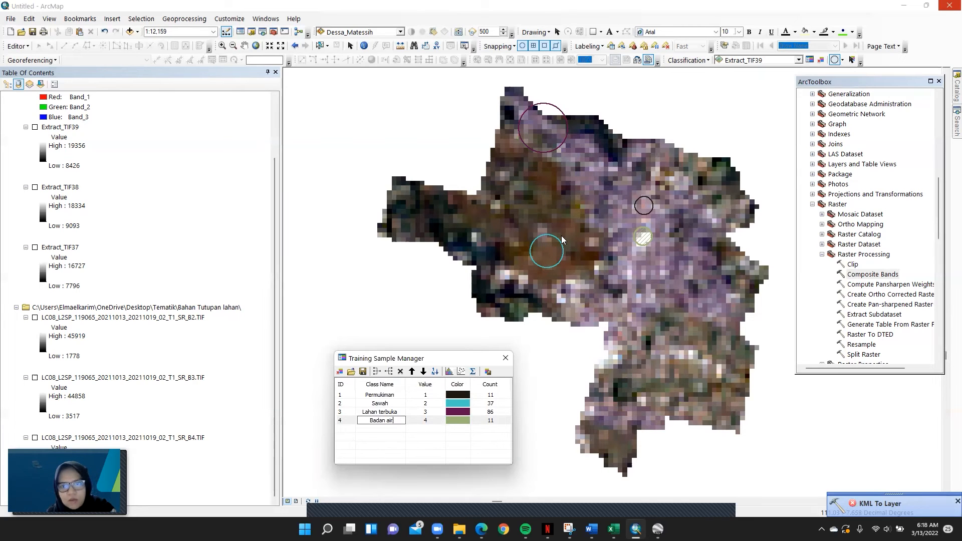
{"action": "key", "text": "Return"}
Draw a circular training sample on the dark area in the composite's western arm and name its class Kebun.
{"action": "left_click_drag", "start_coordinate": [435, 222], "coordinate": [441, 230]}
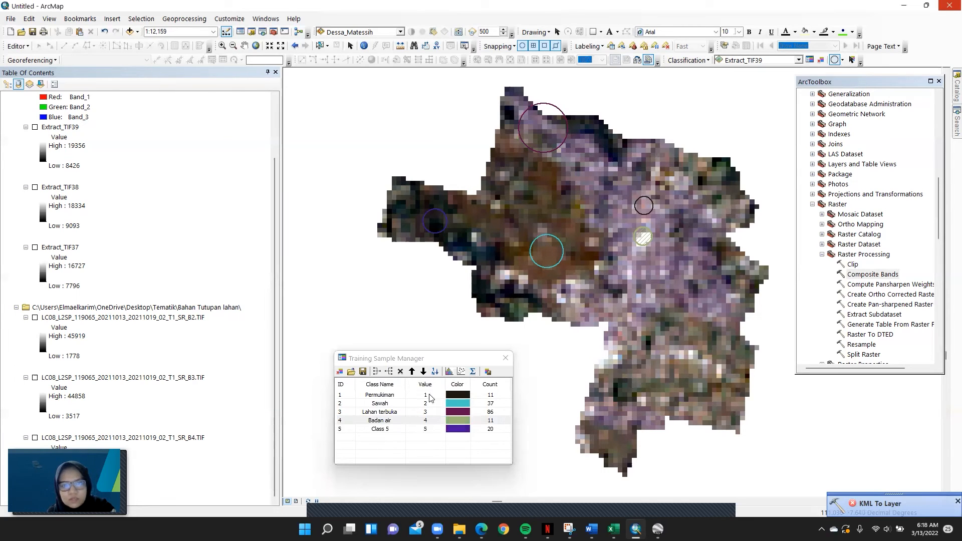
{"action": "double_click", "coordinate": [382, 431]}
{"action": "type", "text": "Kebyn"}
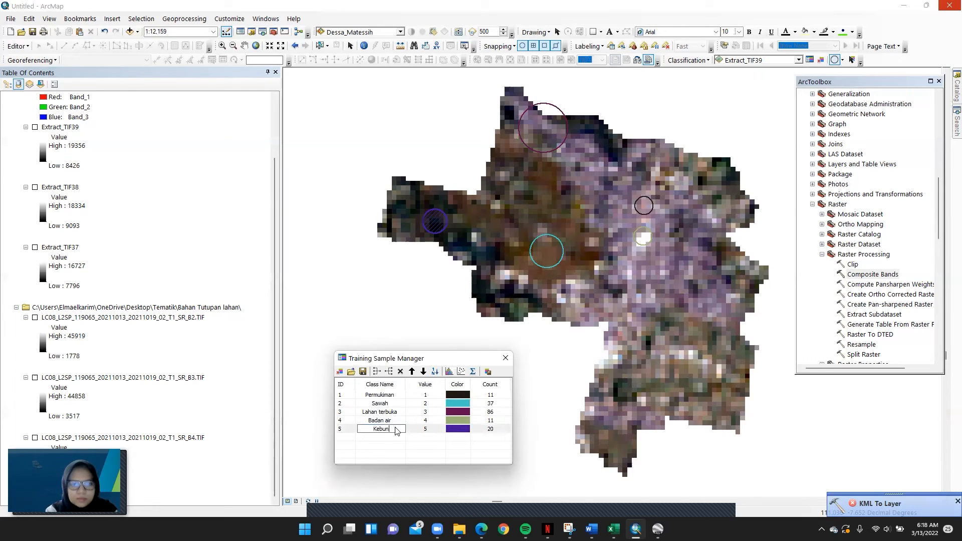
{"action": "key", "text": "Return"}
Save the training signatures as Extract_TIF39 in the Tematik folder and open the Maximum Likelihood Classification tool.
{"action": "left_click", "coordinate": [487, 374]}
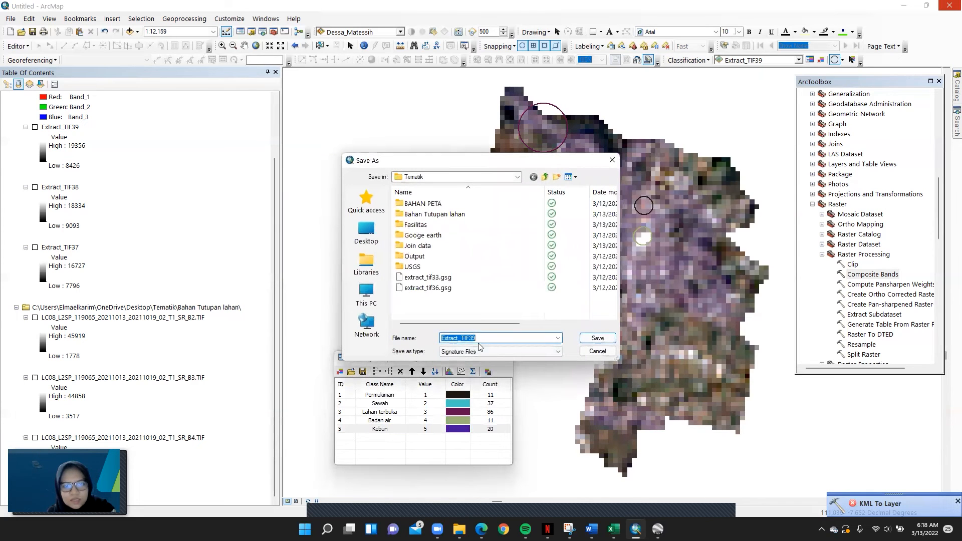
{"action": "left_click", "coordinate": [598, 338]}
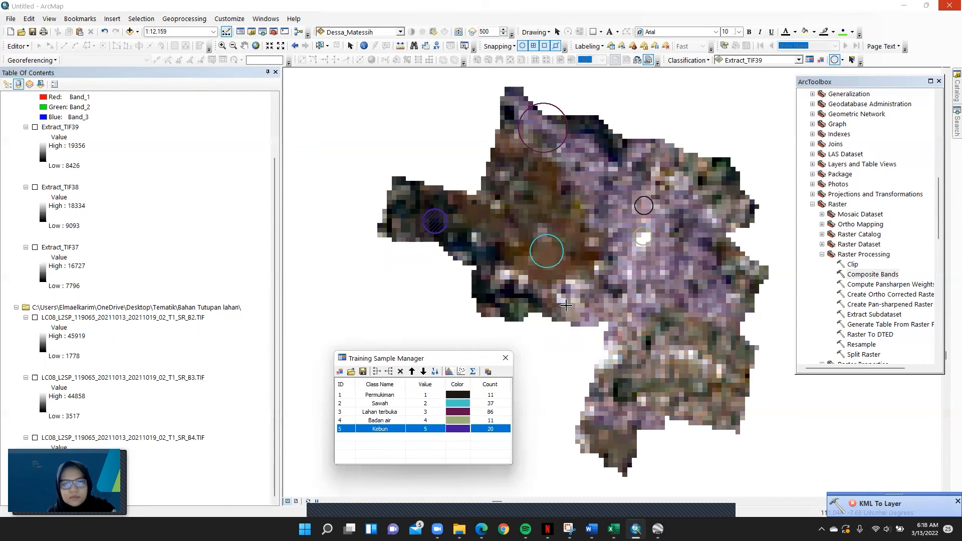
{"action": "left_click", "coordinate": [687, 60]}
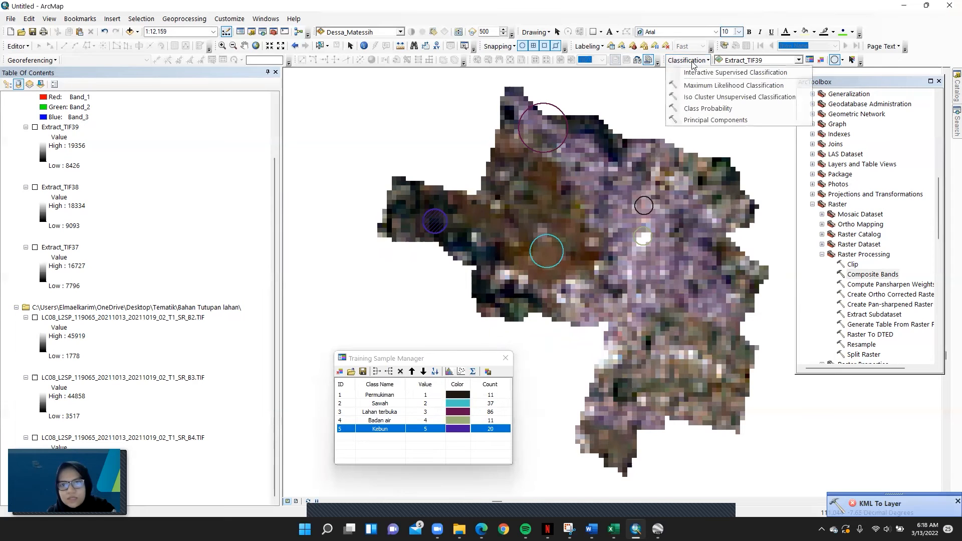
{"action": "left_click", "coordinate": [700, 86]}
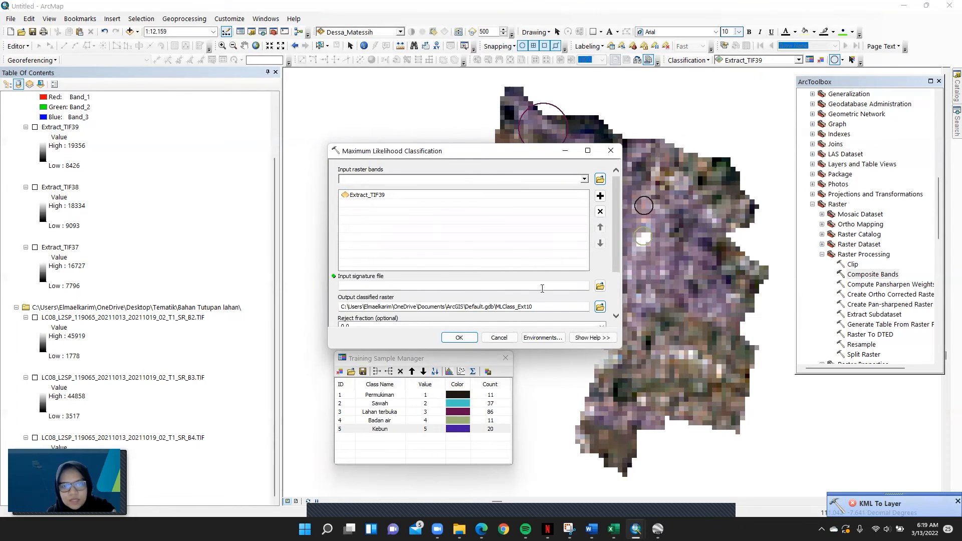
Run Maximum Likelihood Classification on Extract_TIF39 using the signature file extract_tif39.gsg from the Tematik folder.
{"action": "left_click", "coordinate": [600, 287]}
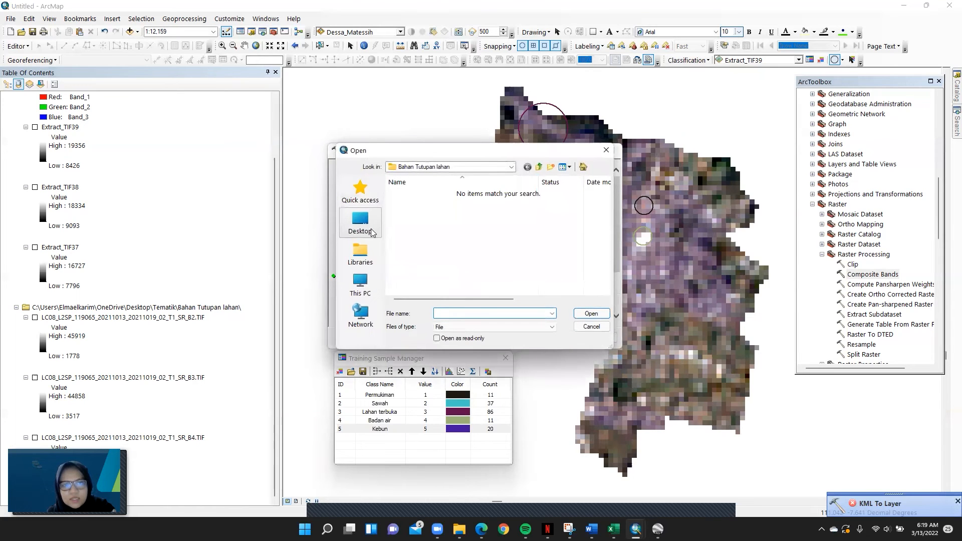
{"action": "left_click", "coordinate": [367, 231]}
{"action": "scroll", "coordinate": [441, 250], "scroll_direction": "down", "scroll_amount": 1}
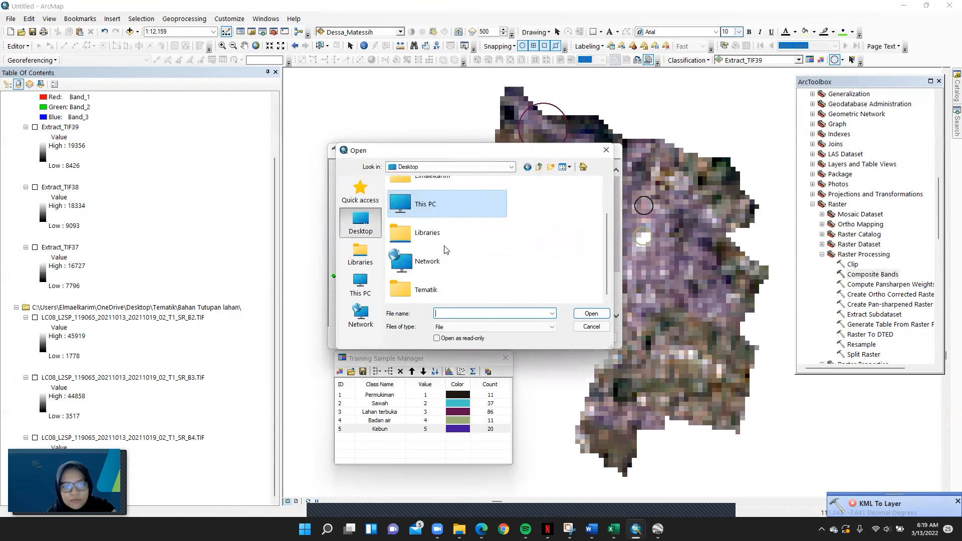
{"action": "double_click", "coordinate": [437, 284]}
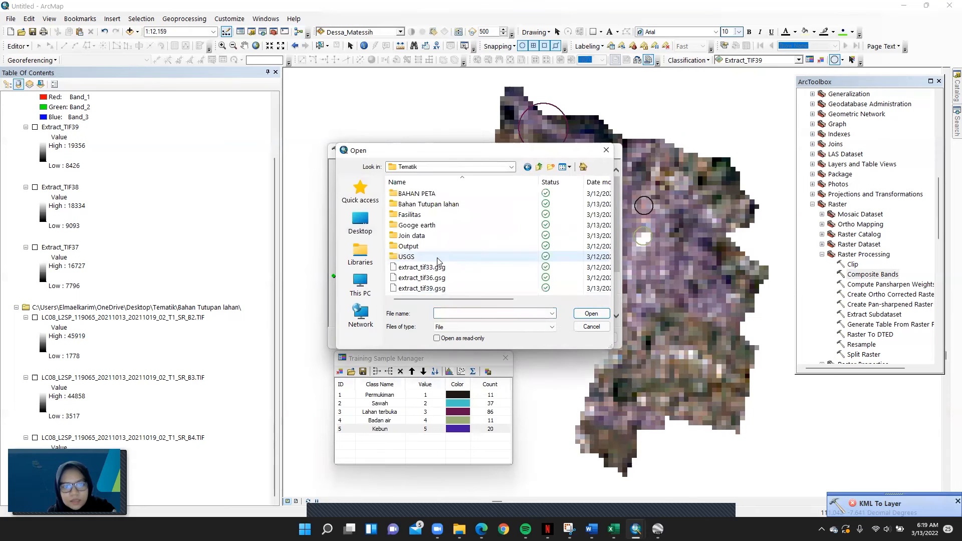
{"action": "left_click", "coordinate": [424, 290]}
{"action": "left_click", "coordinate": [592, 314]}
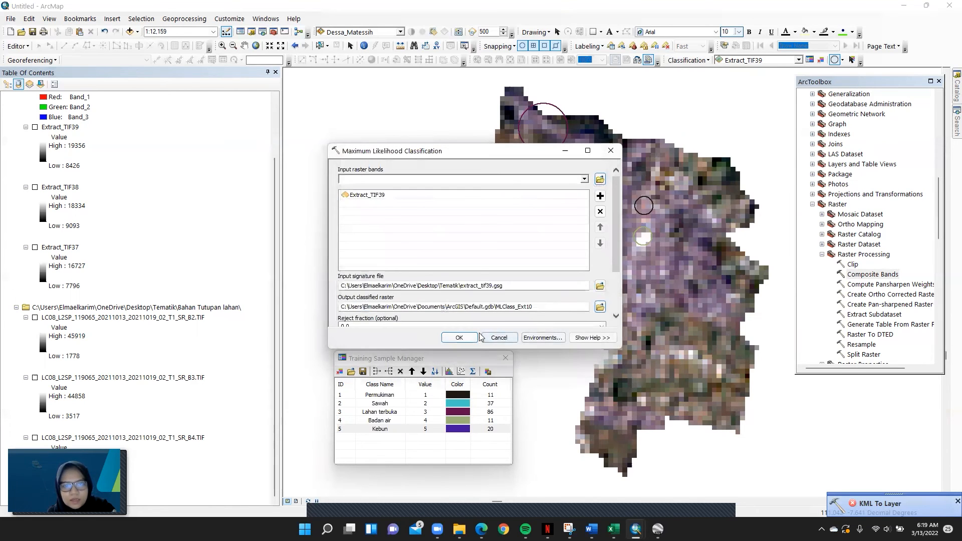
{"action": "left_click", "coordinate": [461, 338]}
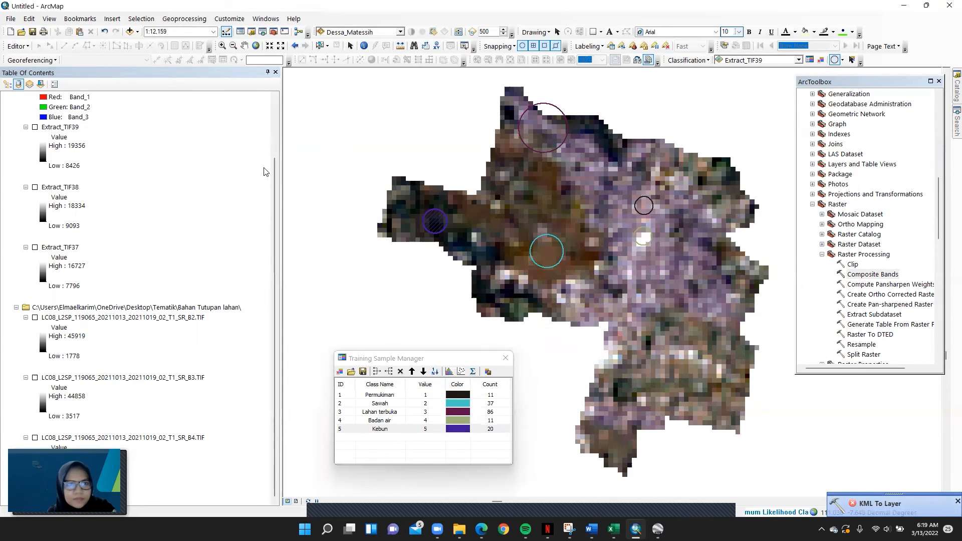
Relabel class 1 of the MLClass_Ext10 layer as Permukiman in the table of contents.
{"action": "left_click_drag", "start_coordinate": [276, 188], "coordinate": [277, 128]}
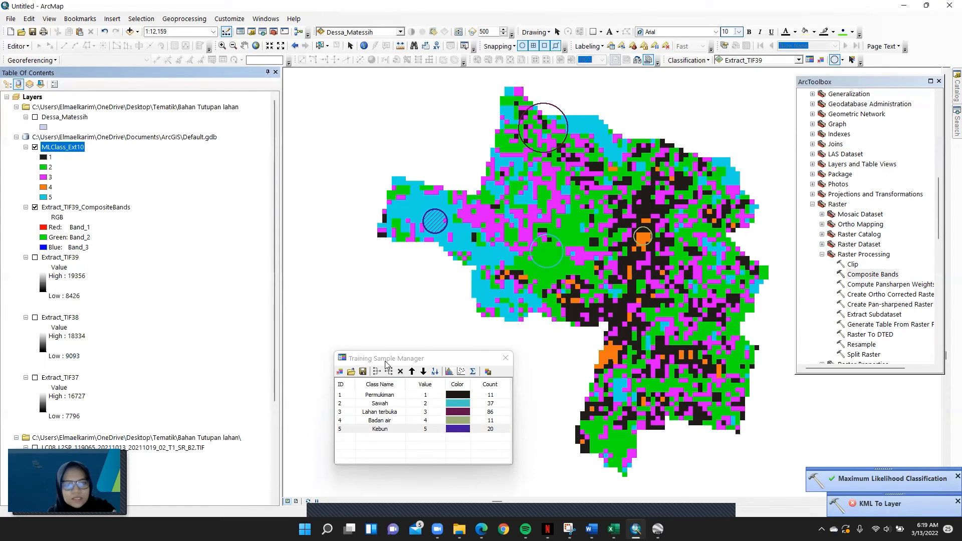
{"action": "left_click", "coordinate": [358, 268]}
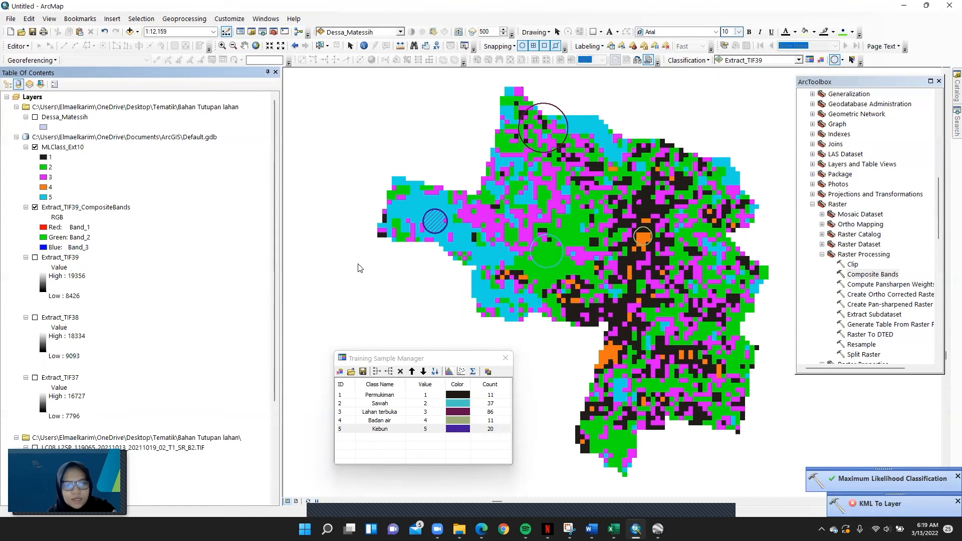
{"action": "left_click", "coordinate": [50, 156]}
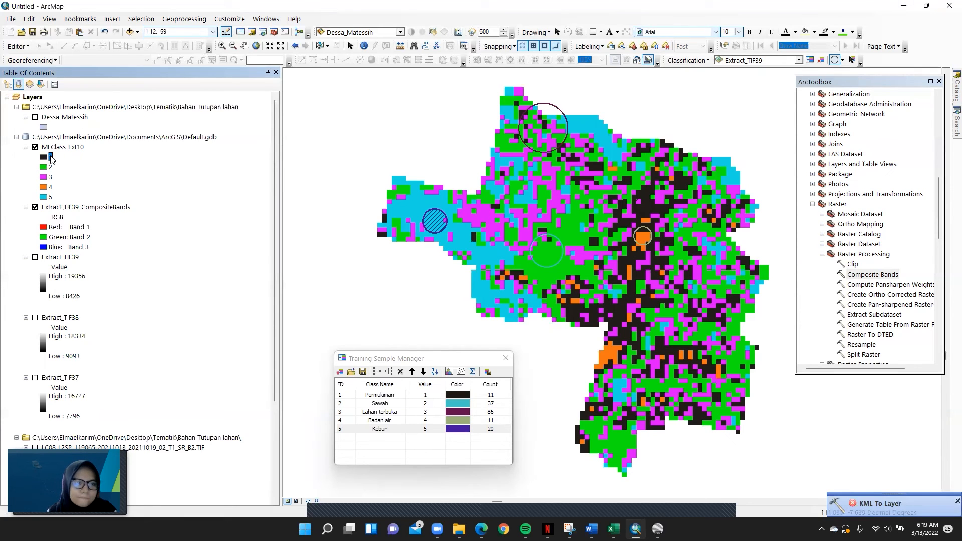
{"action": "type", "text": "rmukiman"}
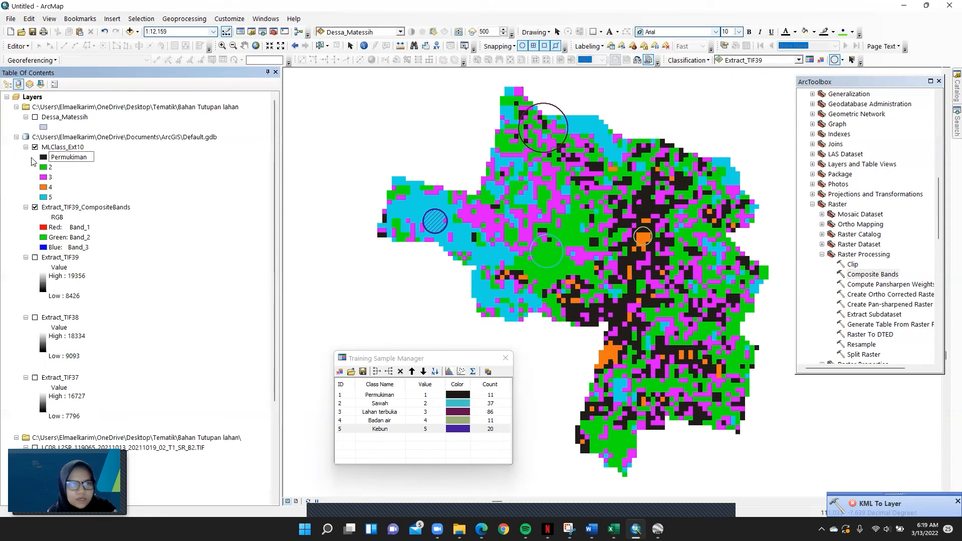
{"action": "key", "text": "Return"}
Set the fill color of the Permukiman class symbol to bright red.
{"action": "left_click", "coordinate": [43, 158]}
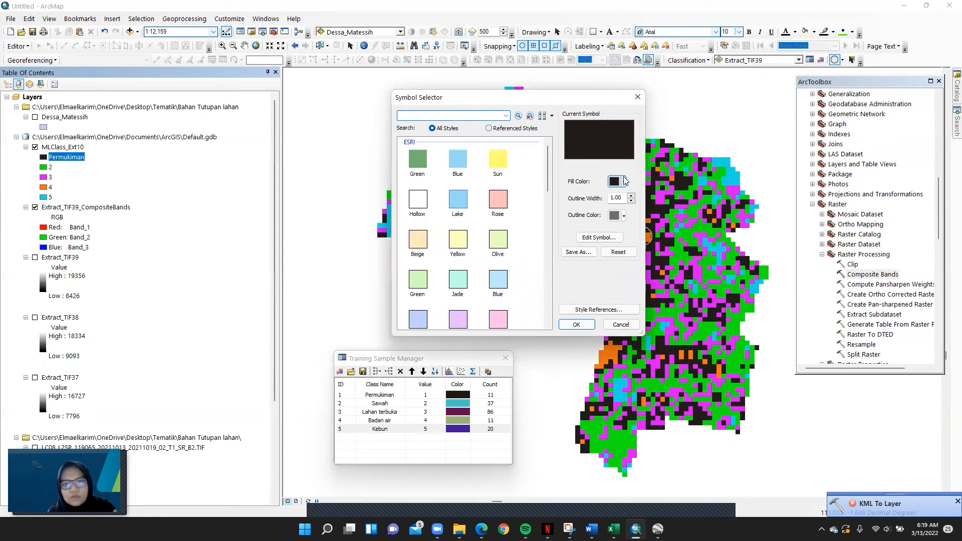
{"action": "left_click", "coordinate": [624, 181]}
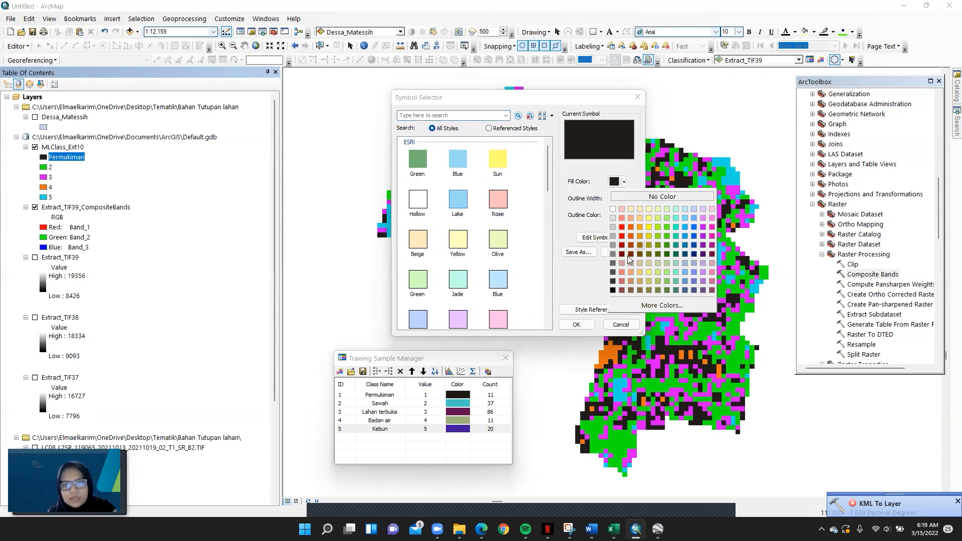
{"action": "left_click", "coordinate": [622, 227]}
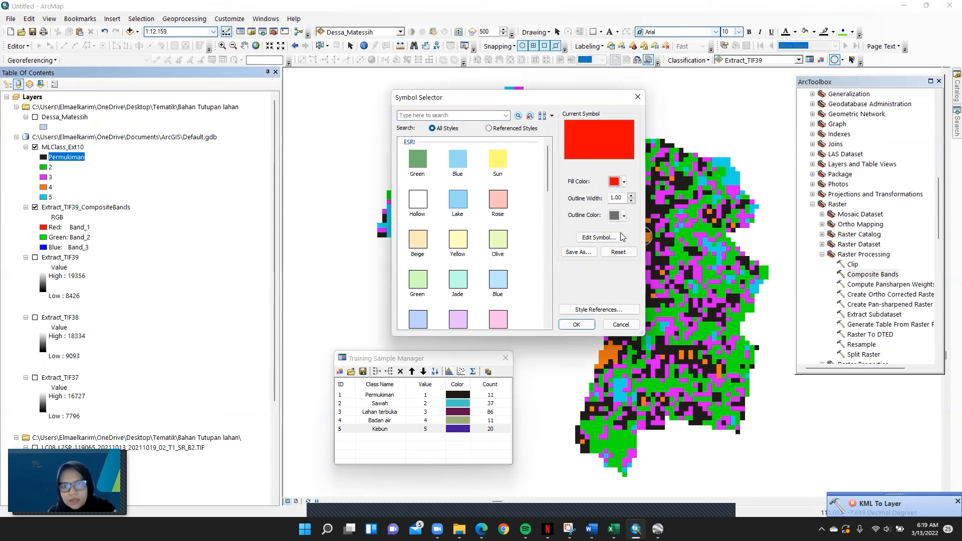
{"action": "left_click", "coordinate": [576, 324]}
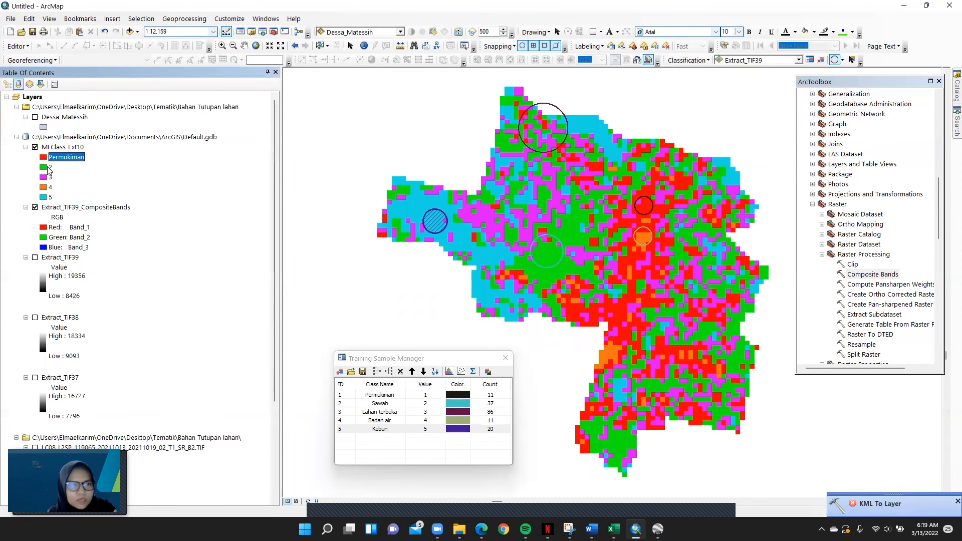
Set the fill color of class 2 in the MLClass_Ext10 layer to orange and relabel it as Sawah.
{"action": "left_click", "coordinate": [49, 167]}
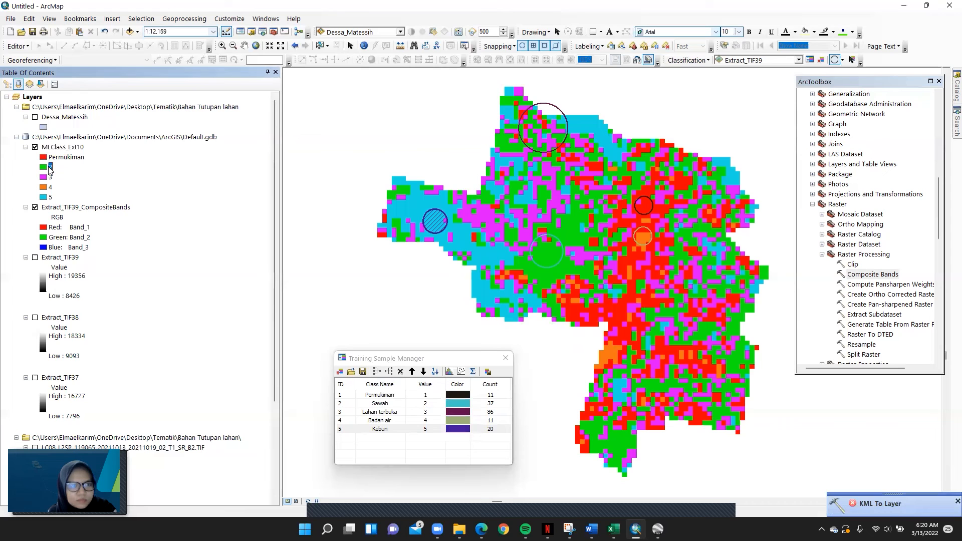
{"action": "double_click", "coordinate": [49, 168]}
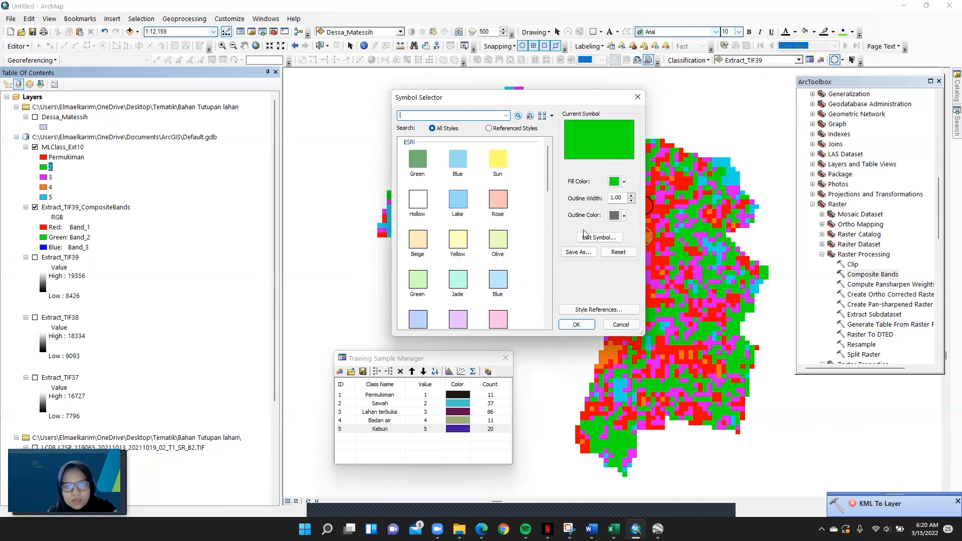
{"action": "left_click", "coordinate": [623, 182]}
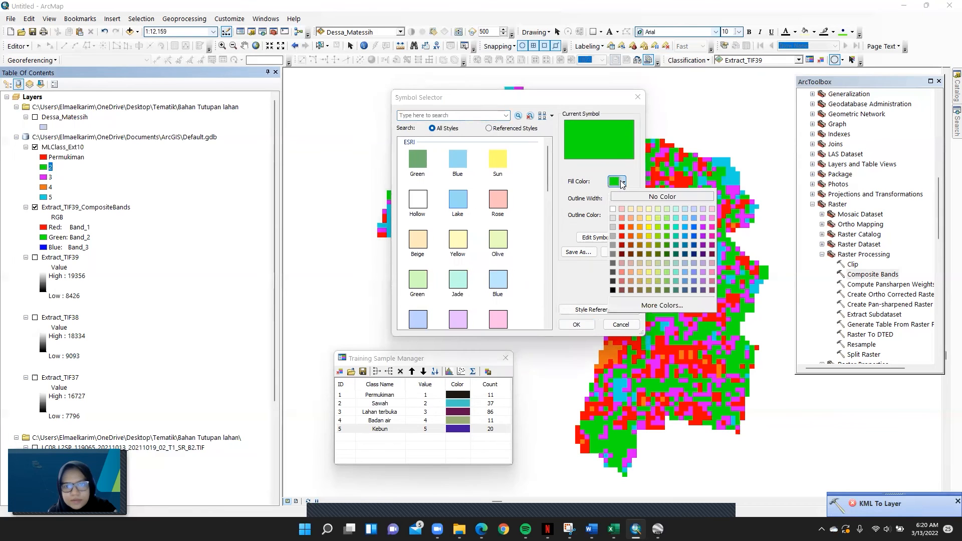
{"action": "left_click", "coordinate": [630, 227]}
{"action": "left_click", "coordinate": [582, 326]}
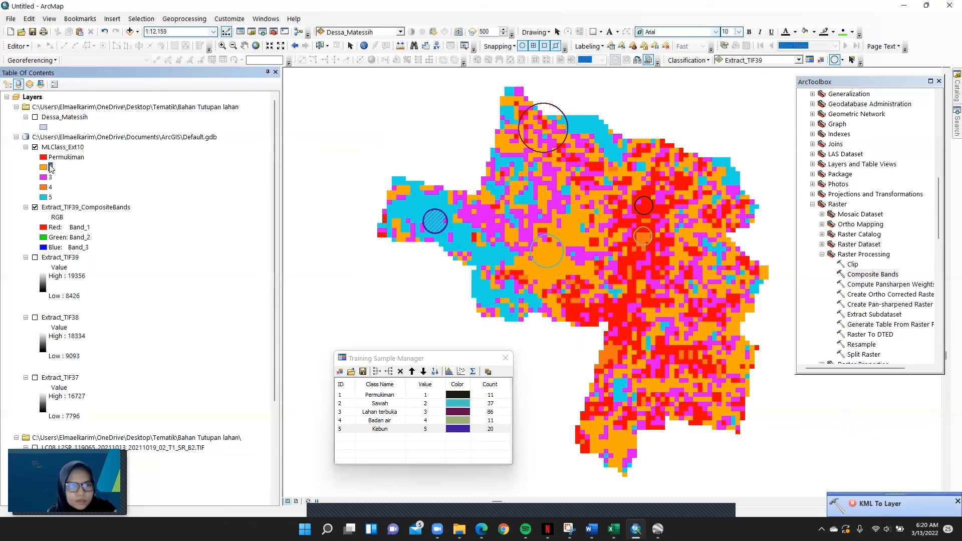
{"action": "double_click", "coordinate": [50, 168]}
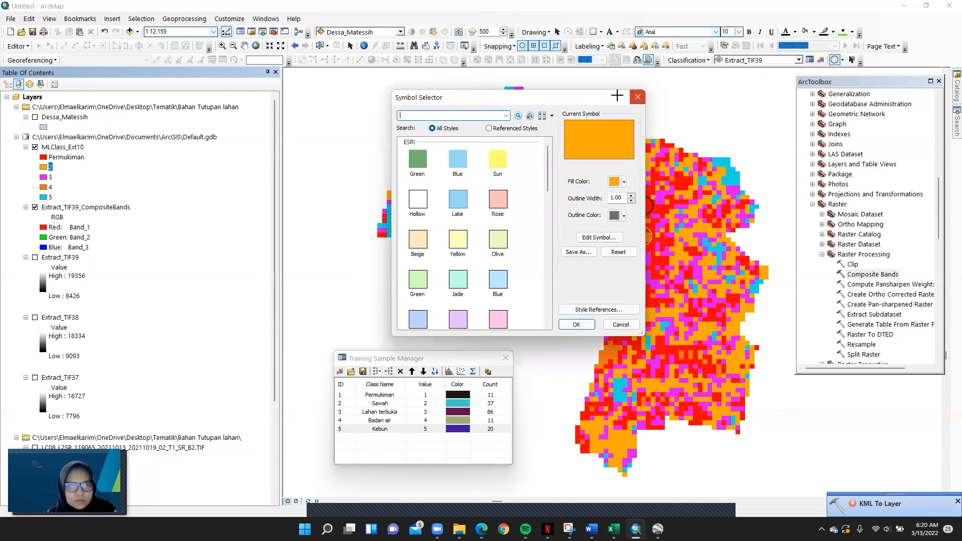
{"action": "key", "text": "Escape"}
{"action": "type", "text": "Sawa"}
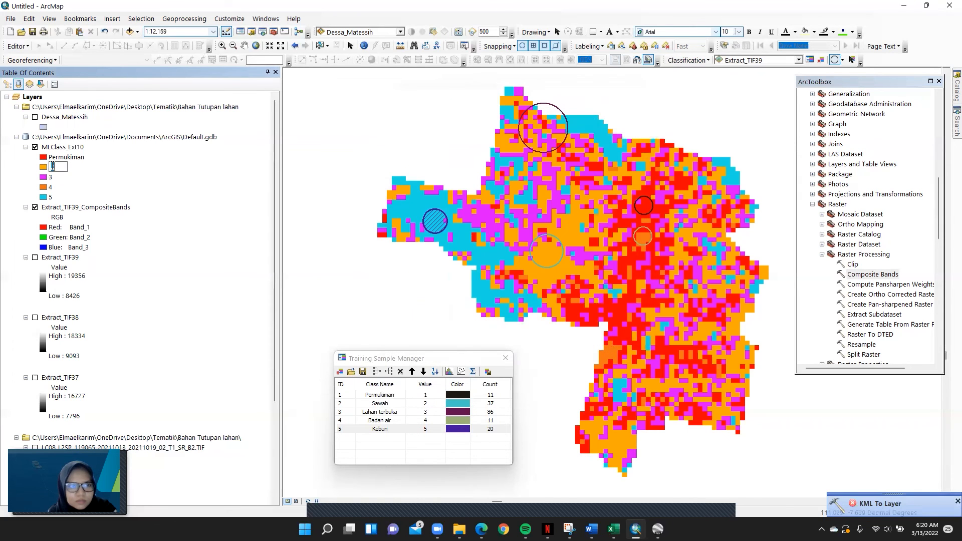
{"action": "type", "text": "h"}
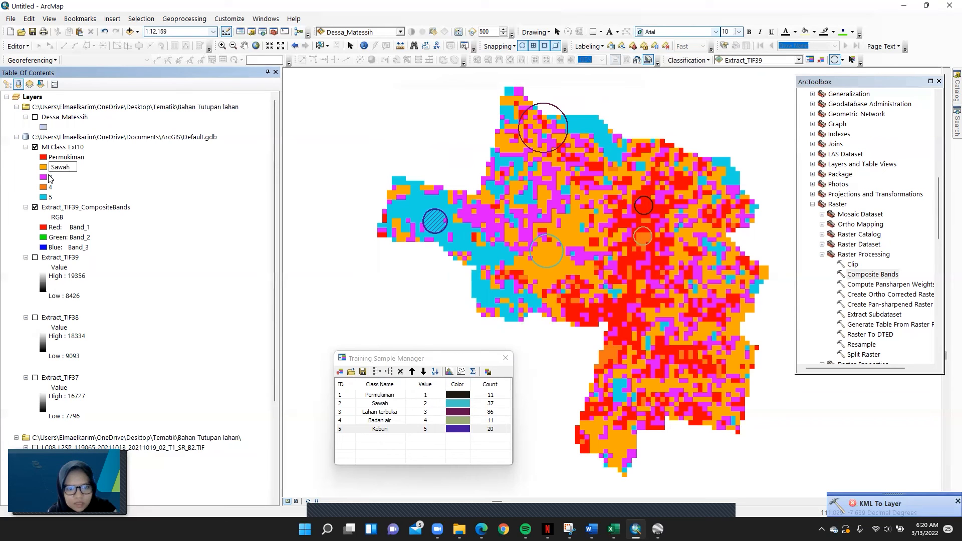
Apply the yellow Sun symbol to class 3 of MLClass_Ext10 and relabel the class as Lahan terbuka.
{"action": "left_click", "coordinate": [48, 178]}
{"action": "double_click", "coordinate": [44, 177]}
{"action": "left_click", "coordinate": [498, 159]}
{"action": "left_click", "coordinate": [577, 325]}
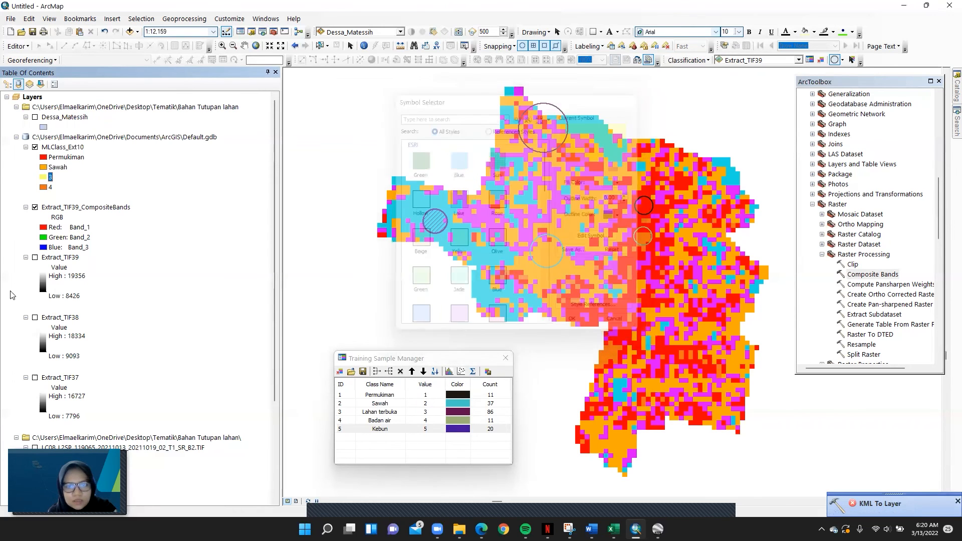
{"action": "left_click", "coordinate": [50, 177]}
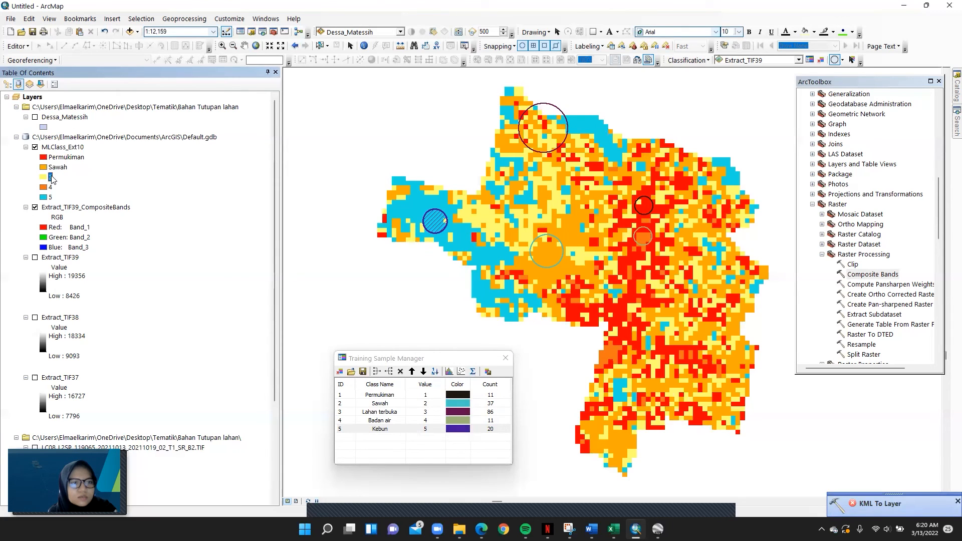
{"action": "left_click", "coordinate": [50, 178]}
{"action": "type", "text": "L"}
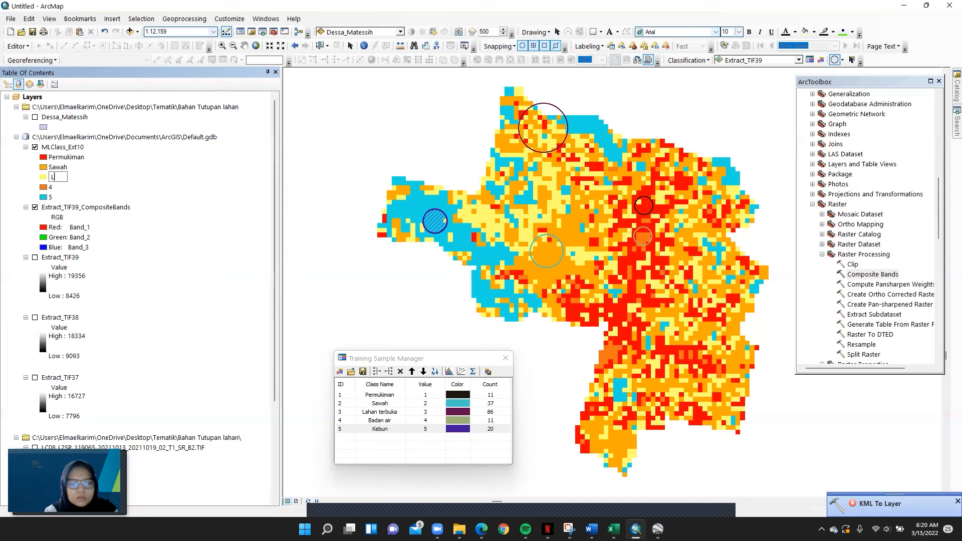
{"action": "type", "text": "ahan terbuka"}
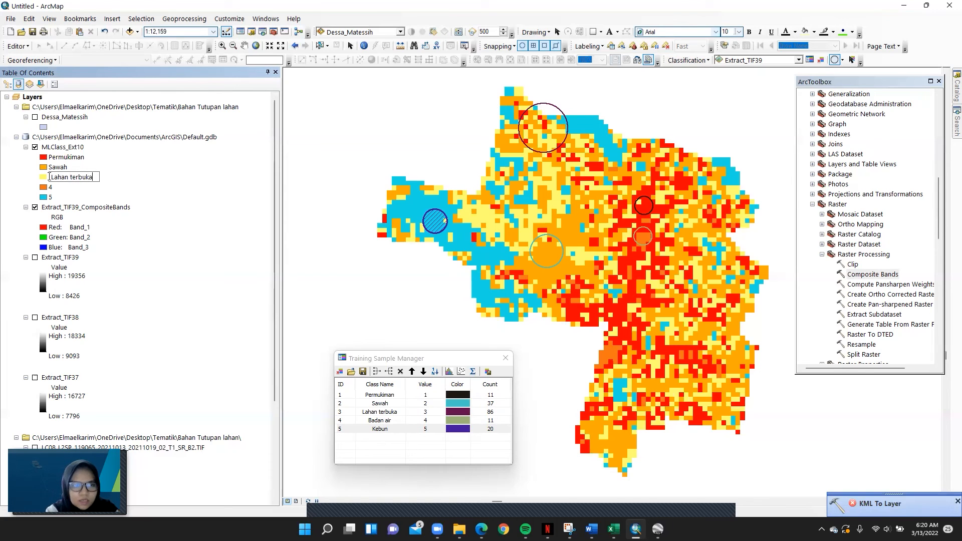
{"action": "key", "text": "Return"}
Set the fill color of class 4 in MLClass_Ext10 to blue and relabel it as Badan air.
{"action": "double_click", "coordinate": [44, 189]}
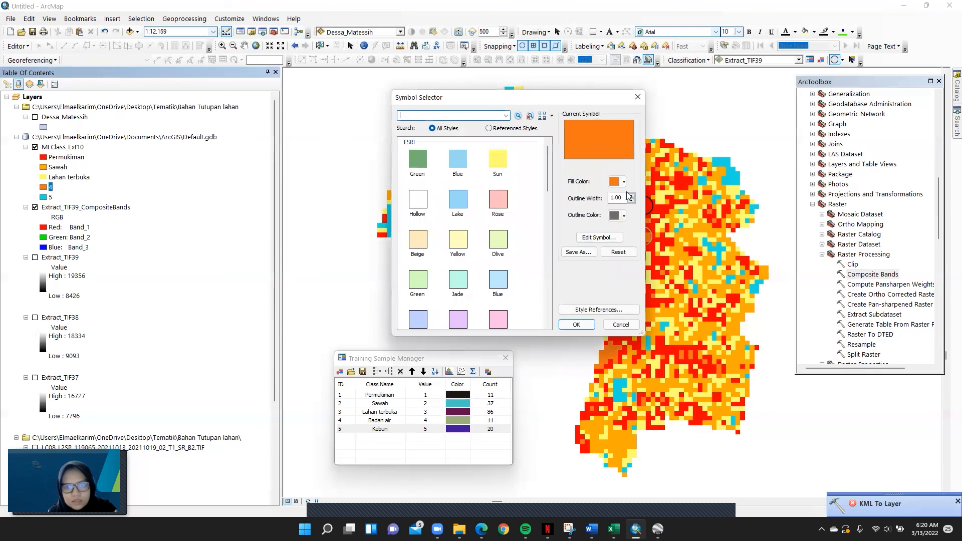
{"action": "left_click", "coordinate": [623, 181]}
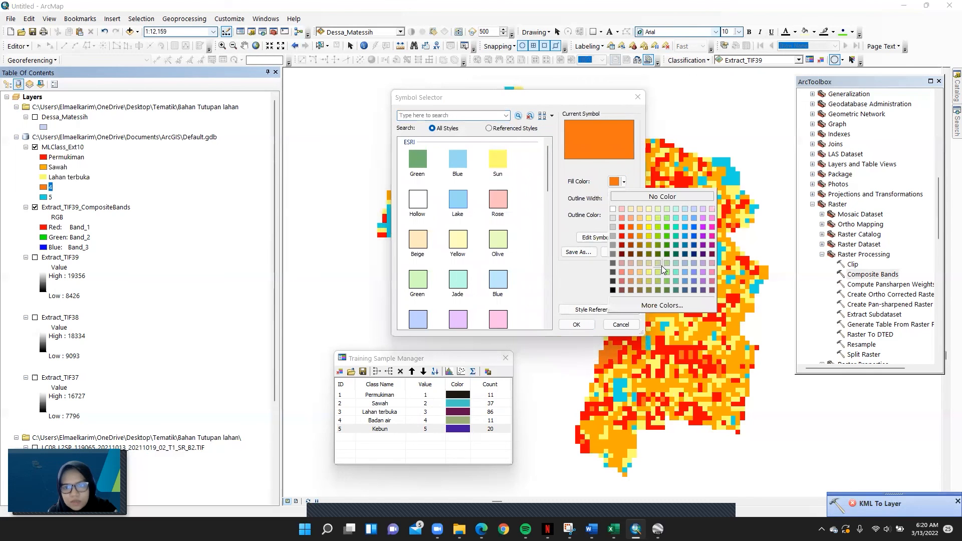
{"action": "left_click", "coordinate": [693, 227]}
{"action": "left_click", "coordinate": [590, 325]}
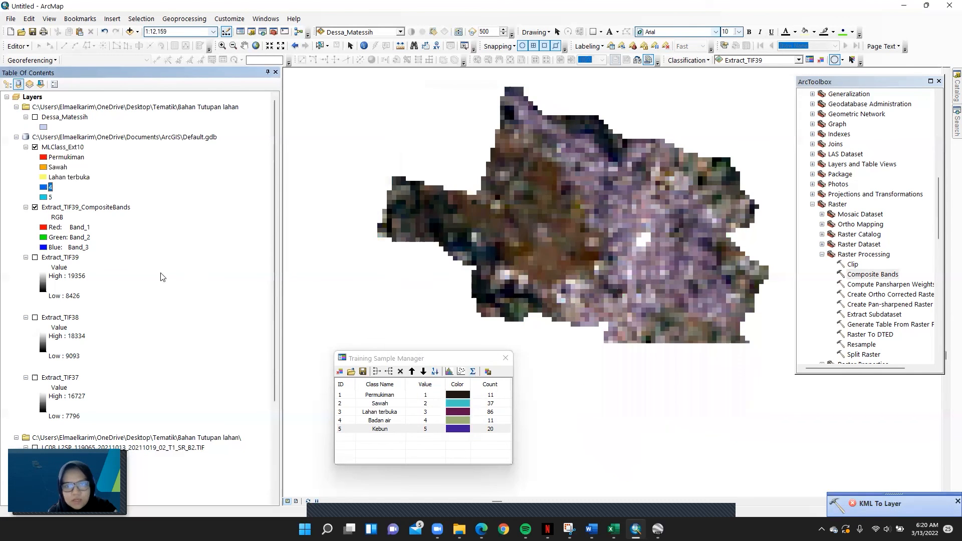
{"action": "left_click", "coordinate": [51, 186]}
{"action": "type", "text": "Badan ai"}
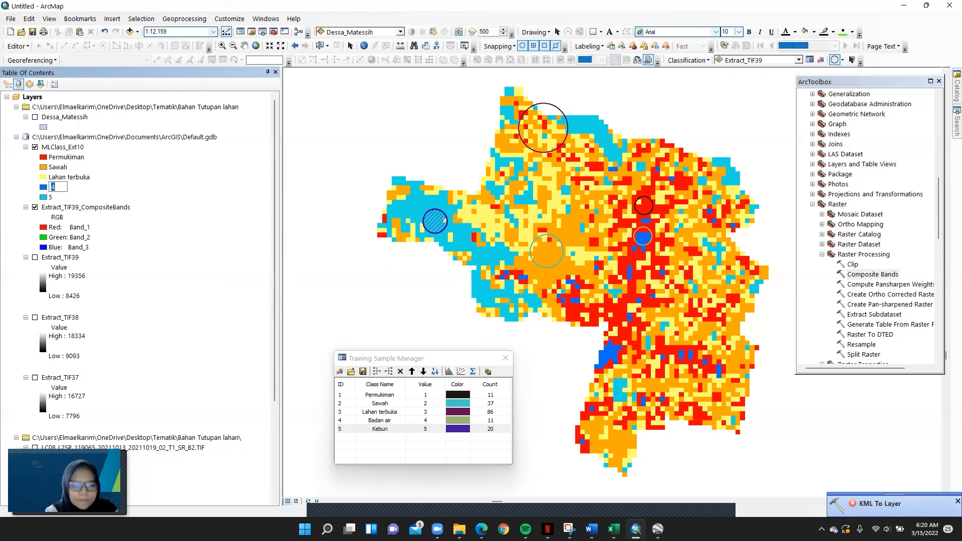
{"action": "type", "text": "r"}
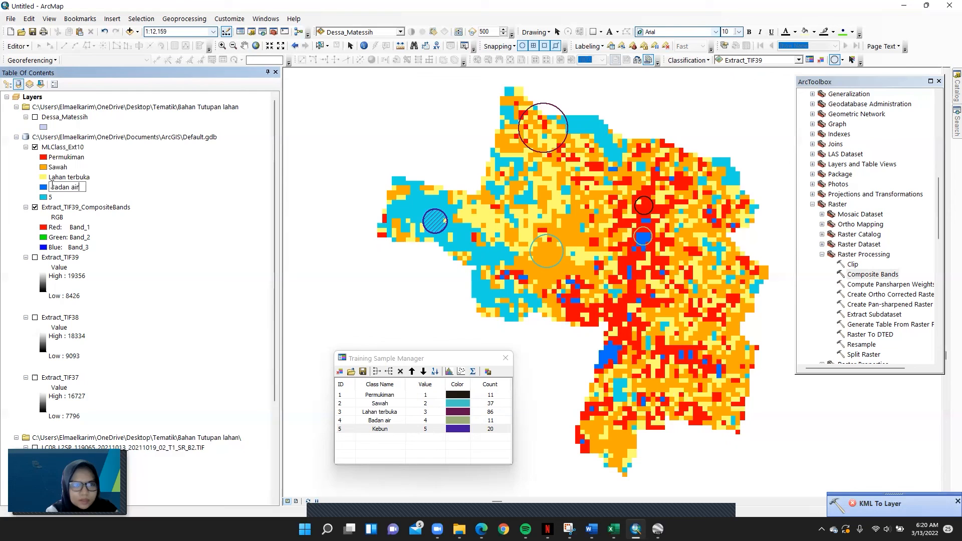
{"action": "key", "text": "Return"}
Apply the dark Green preset symbol to class 5 of MLClass_Ext10 and relabel the class as Kebun.
{"action": "left_click", "coordinate": [50, 197]}
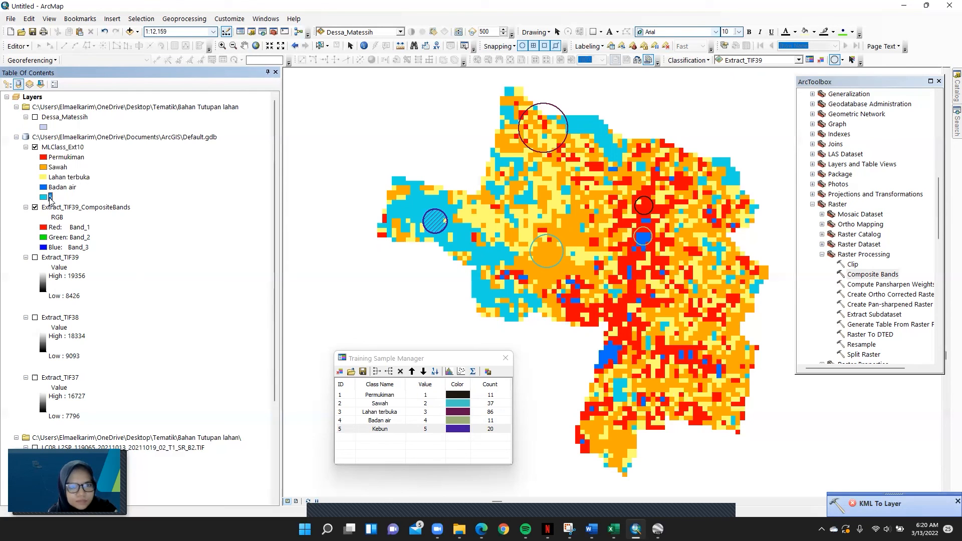
{"action": "double_click", "coordinate": [43, 197]}
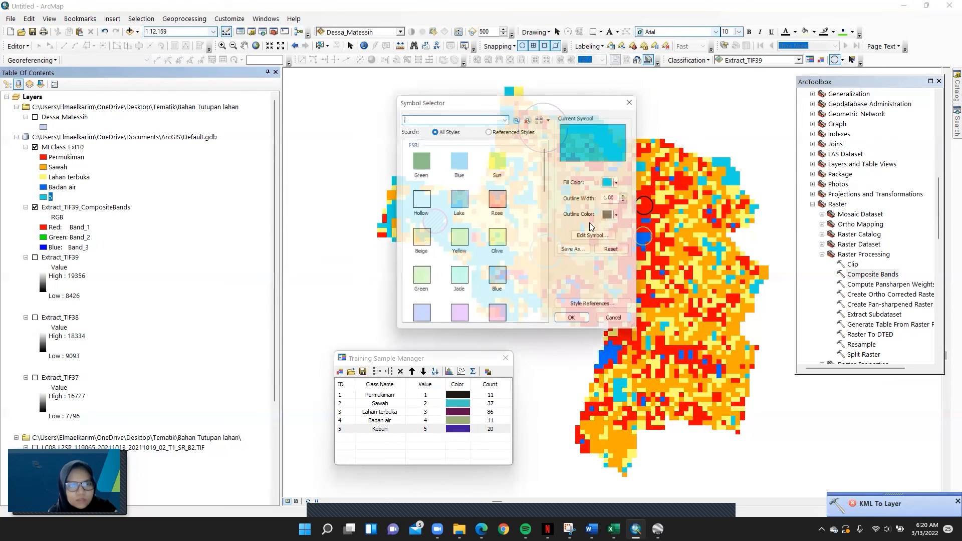
{"action": "left_click", "coordinate": [414, 163]}
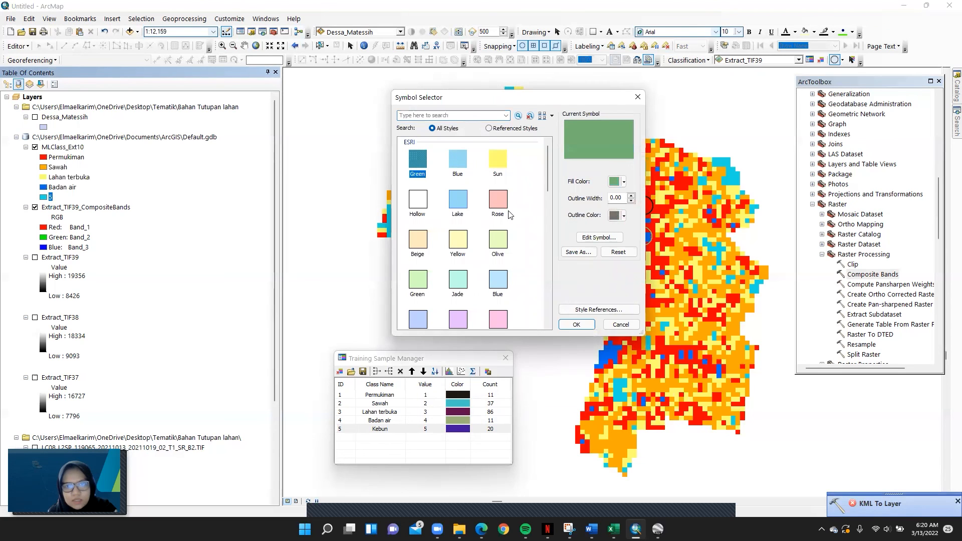
{"action": "left_click", "coordinate": [576, 325]}
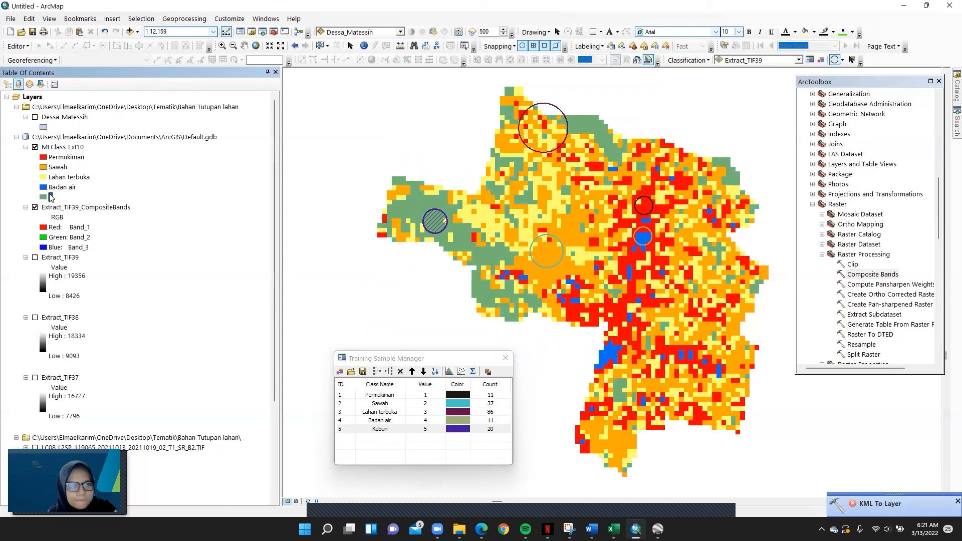
{"action": "left_click", "coordinate": [50, 196]}
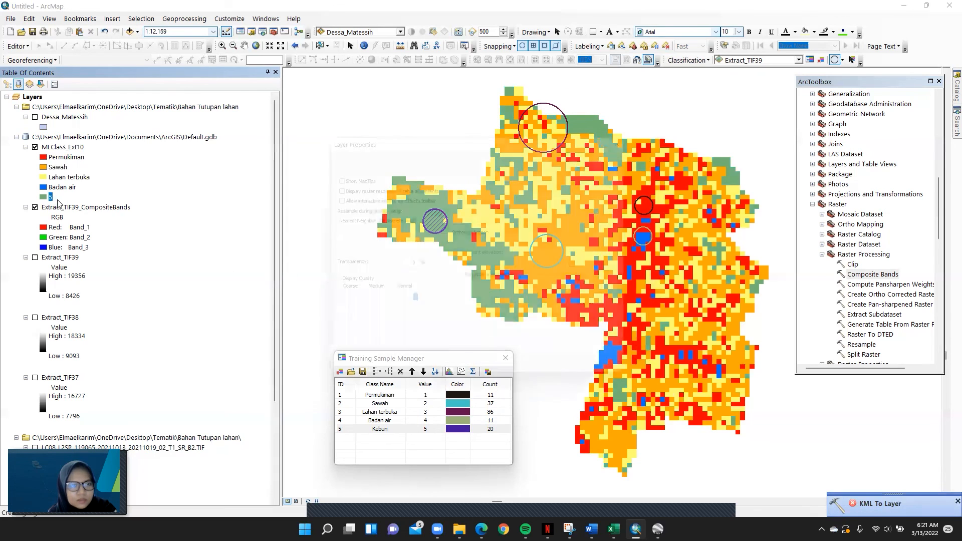
{"action": "left_click", "coordinate": [588, 381]}
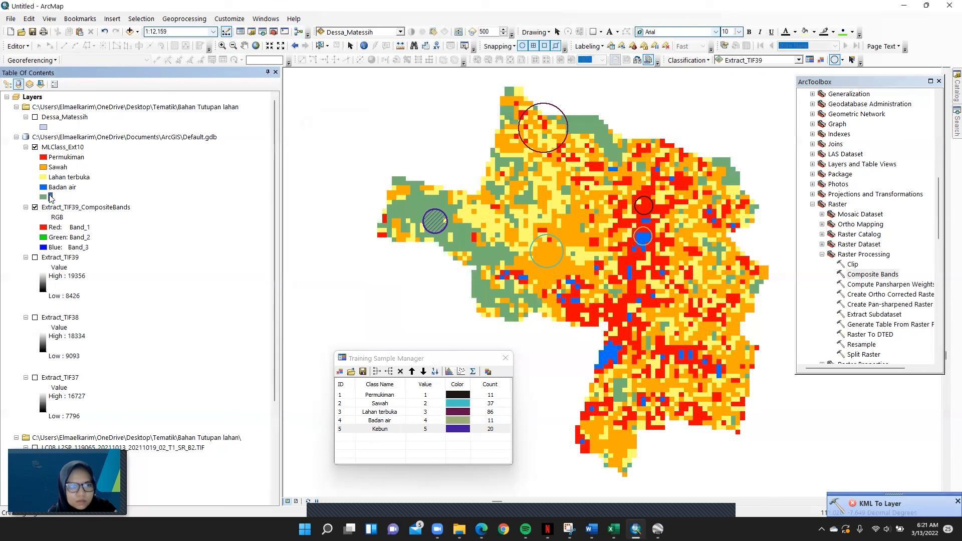
{"action": "left_click", "coordinate": [50, 197]}
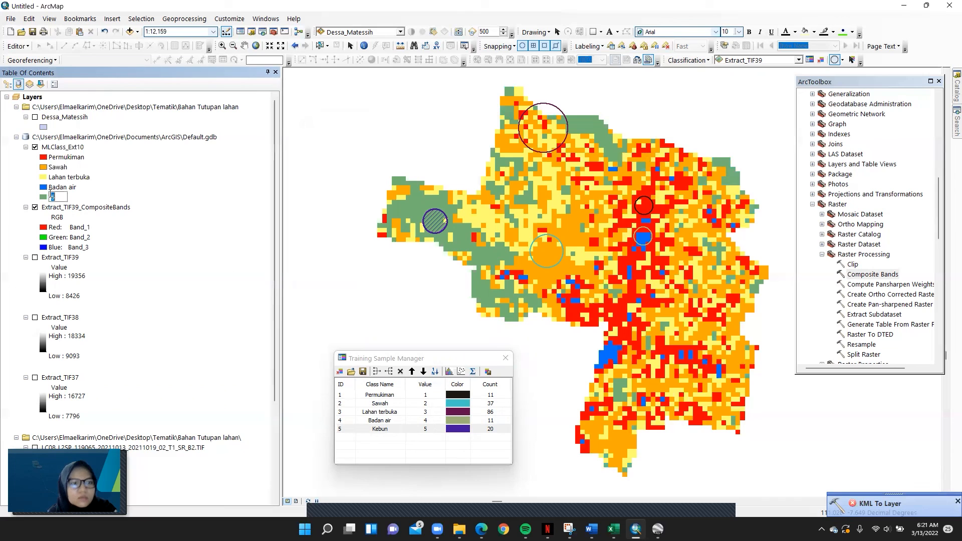
{"action": "type", "text": "Kebun"}
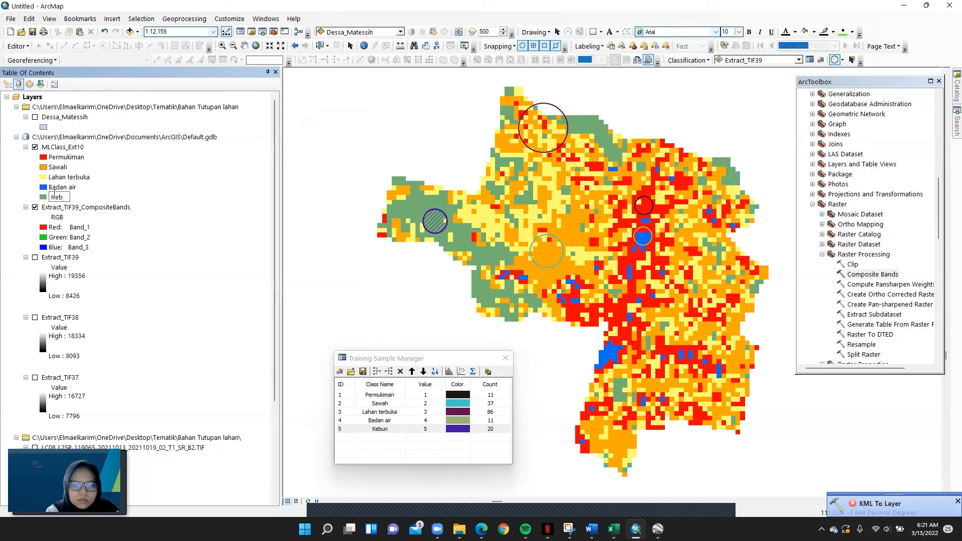
{"action": "key", "text": "Return"}
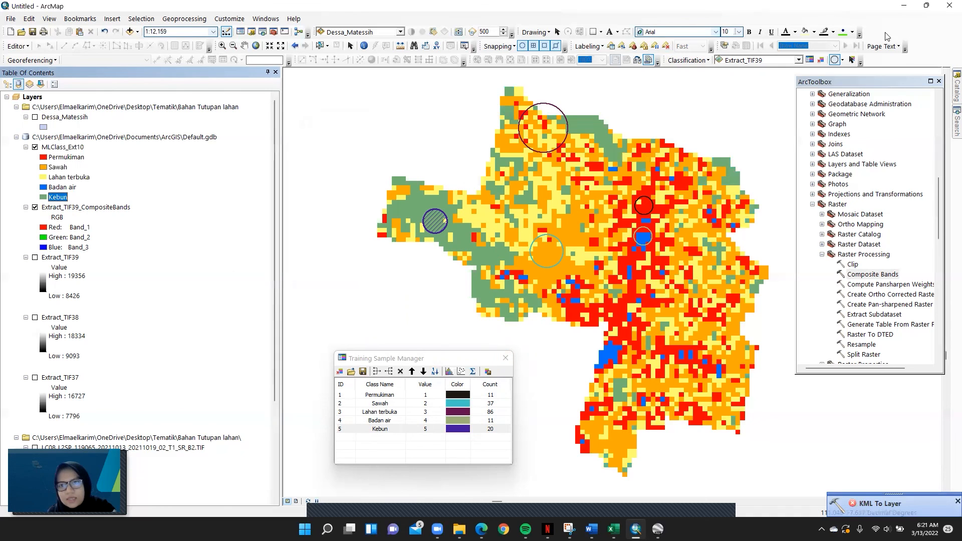
Clear all training samples from the map and the Training Sample Manager.
{"action": "left_click", "coordinate": [820, 61]}
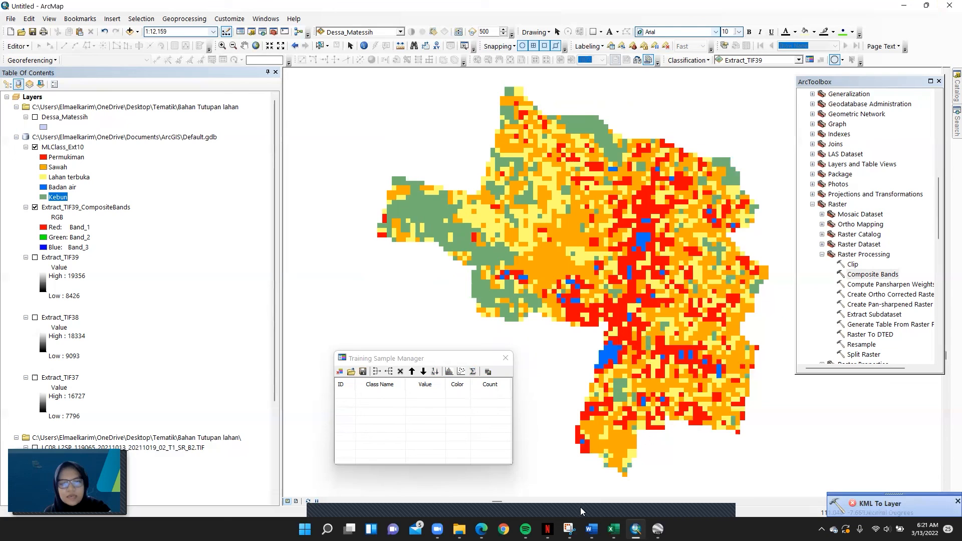
{"action": "mouse_move", "coordinate": [544, 516]}
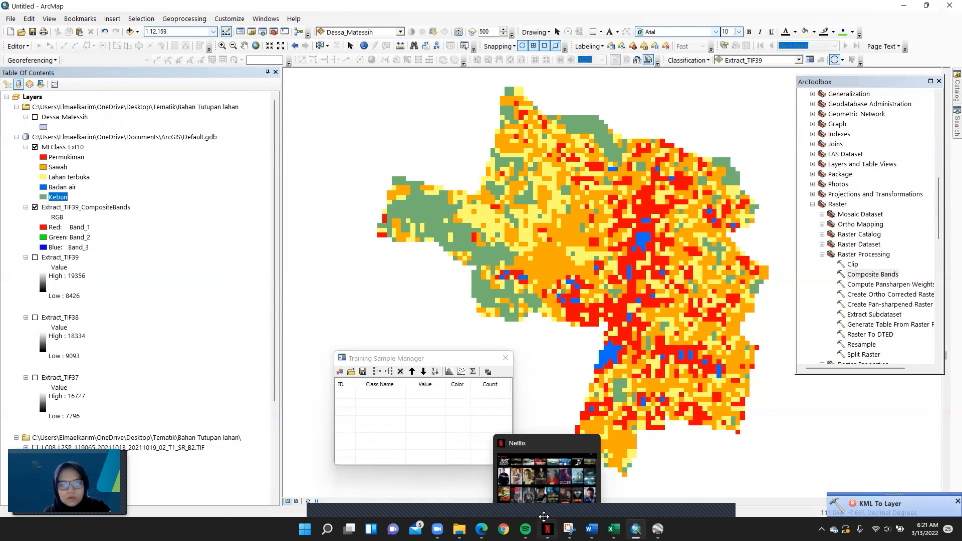